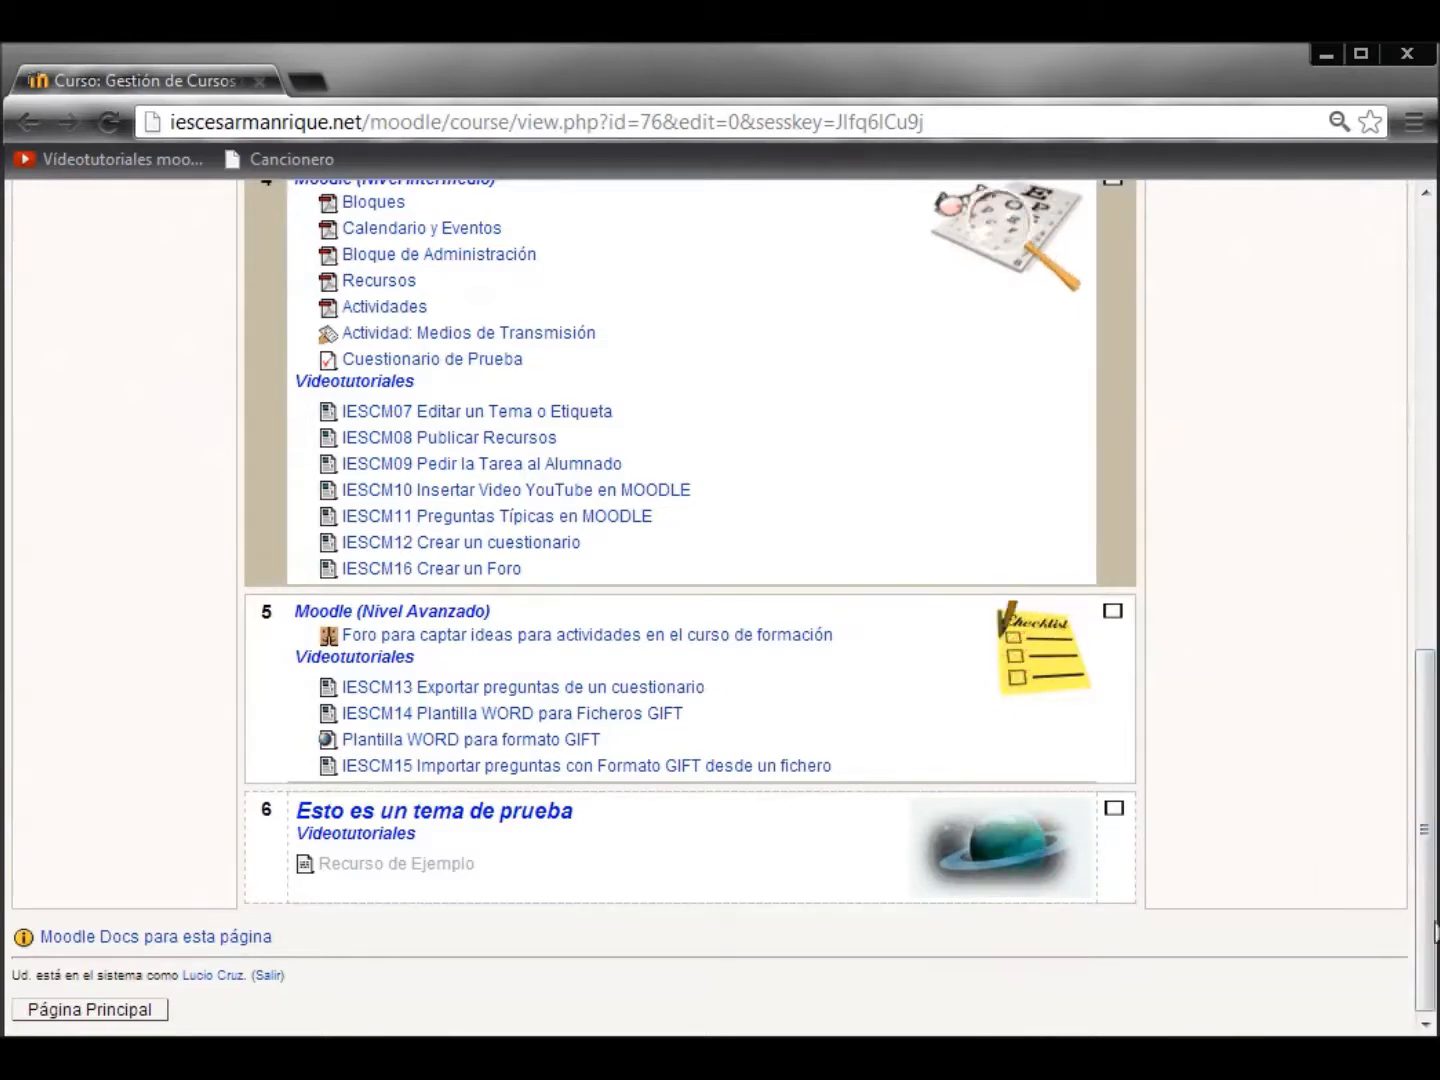
Turn on editing for the course and open the Cuestionario de Prueba quiz under Moodle (Nivel Intermedio).
left_click_drag(1430, 922, 1435, 428)
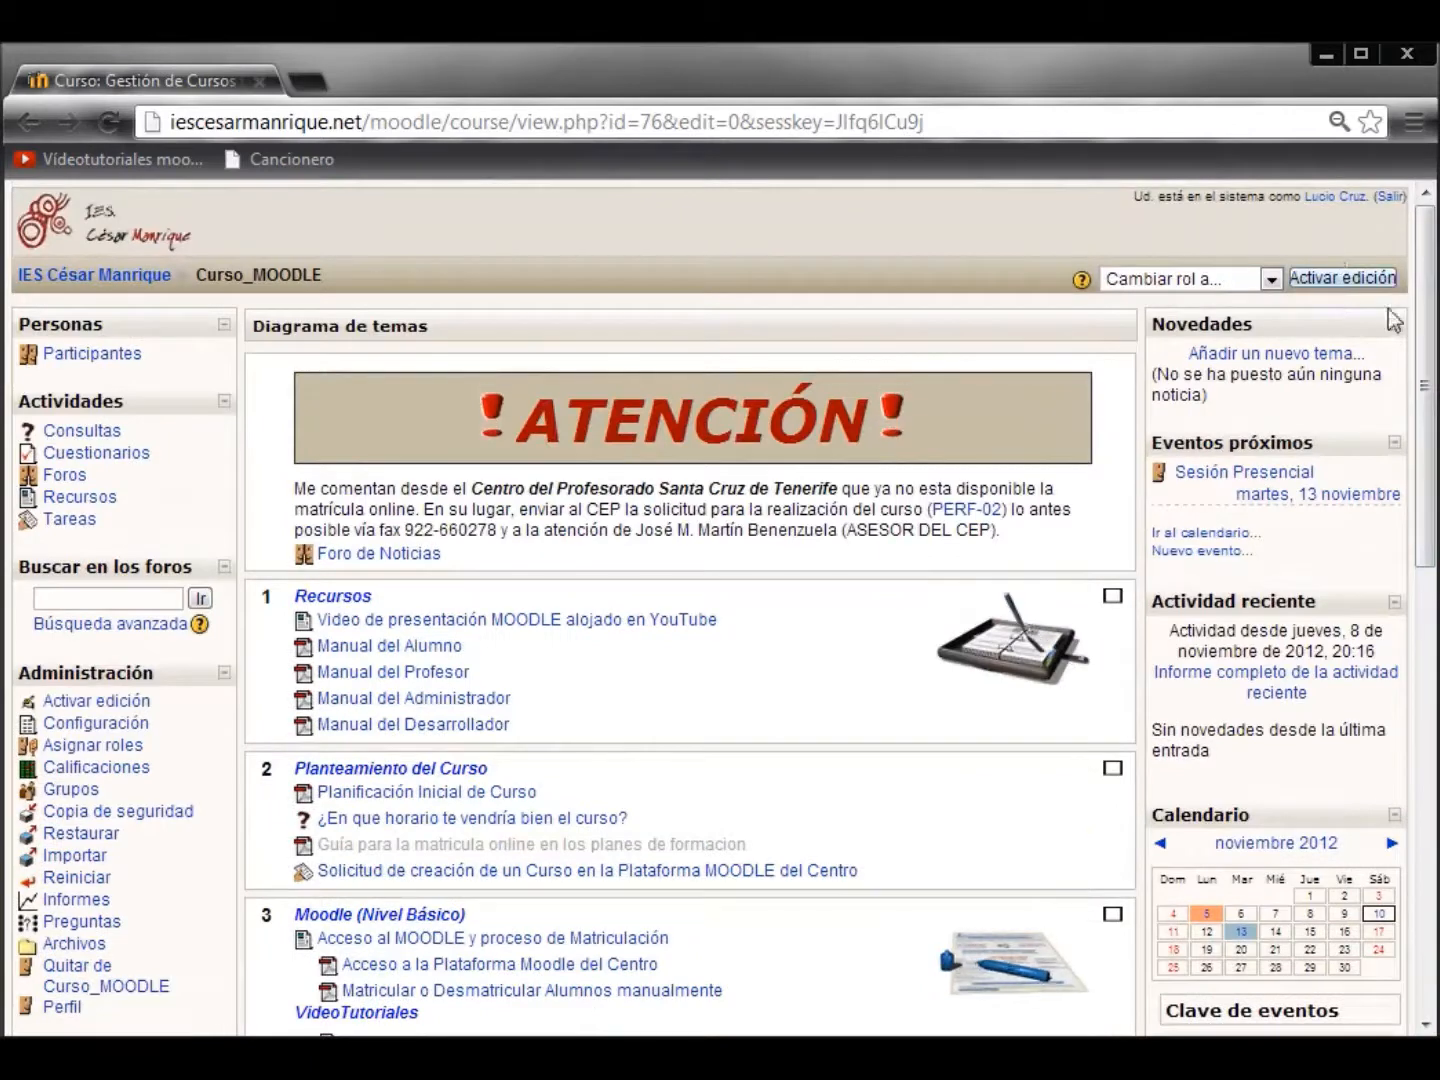
left_click(1360, 279)
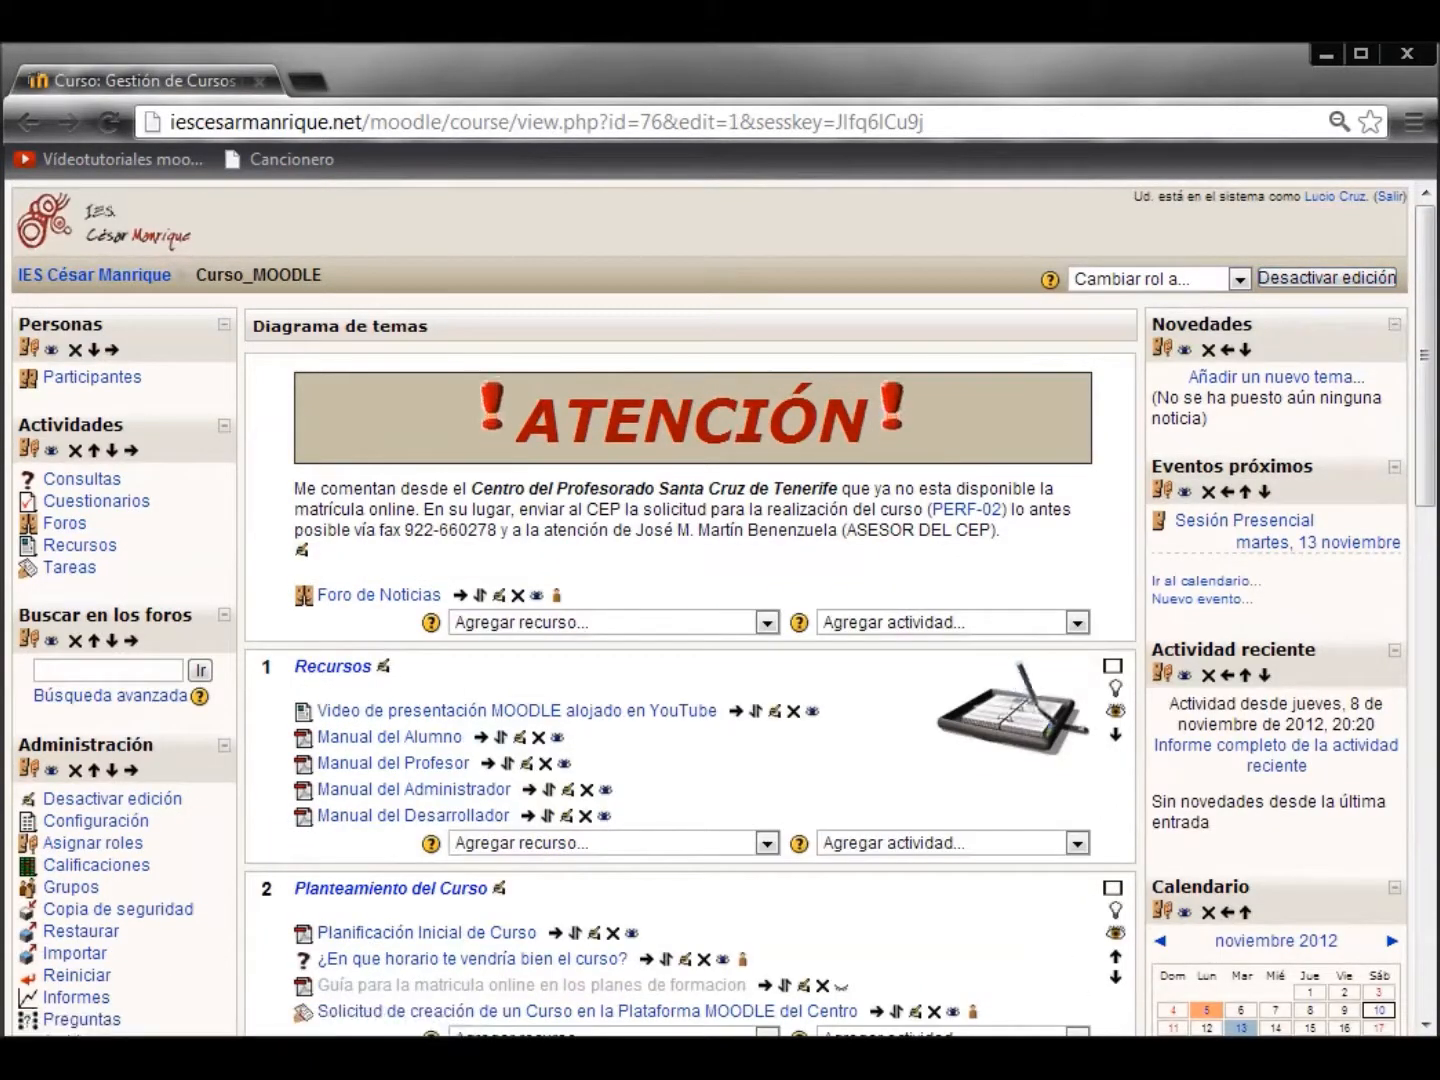
left_click_drag(1425, 262, 1426, 690)
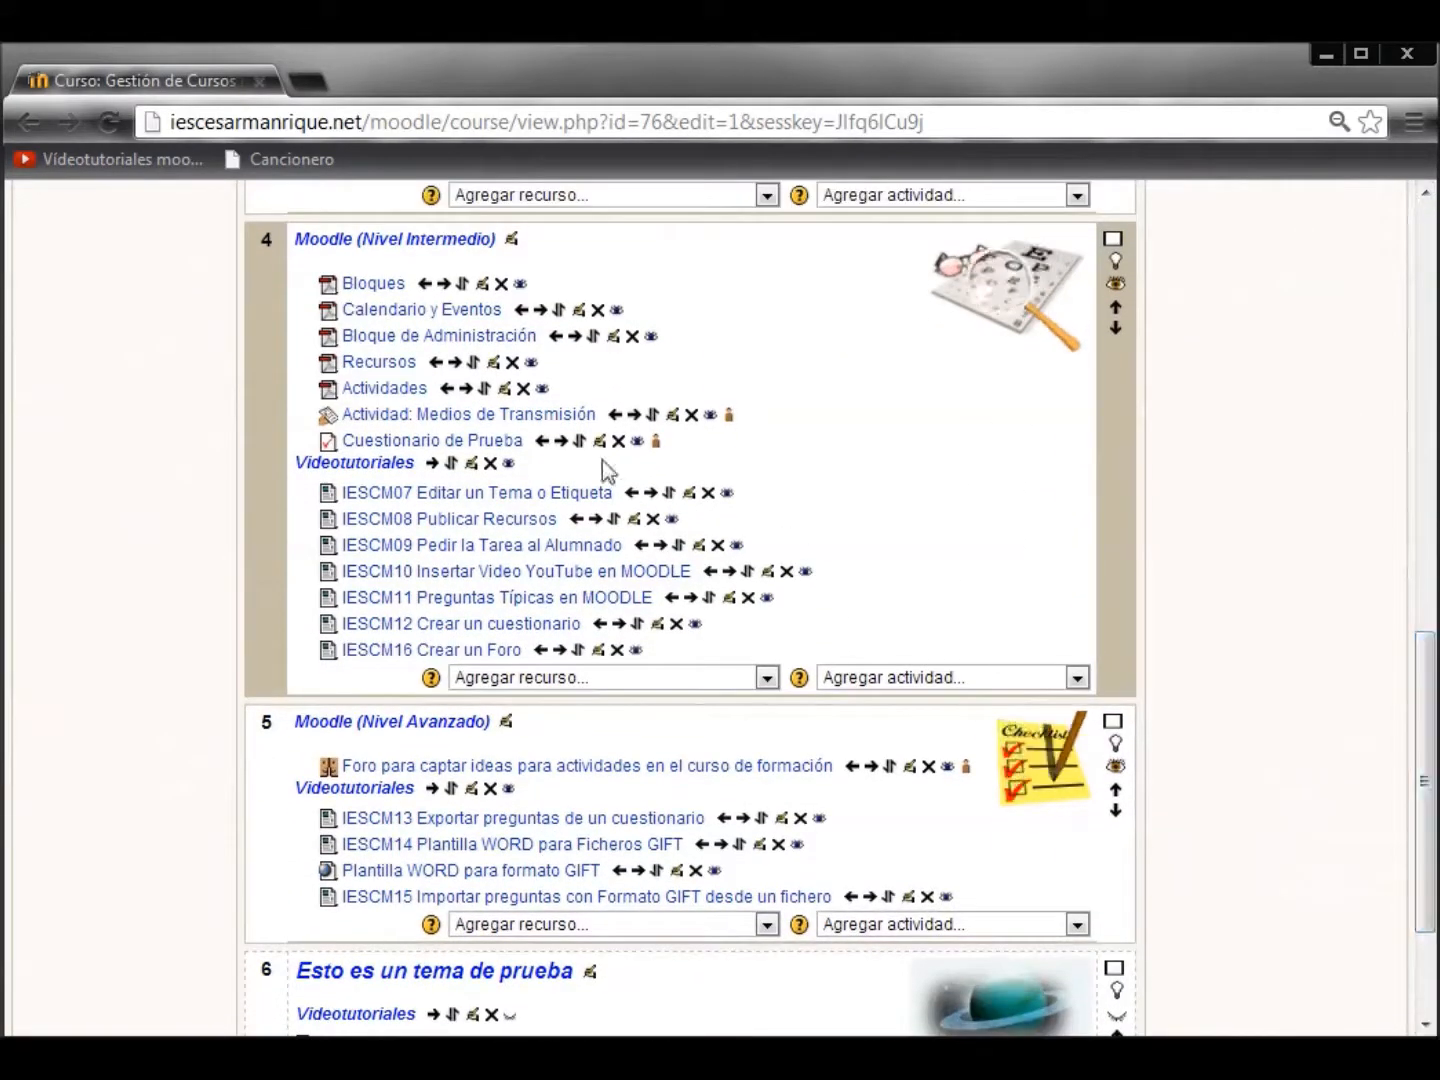
left_click(430, 443)
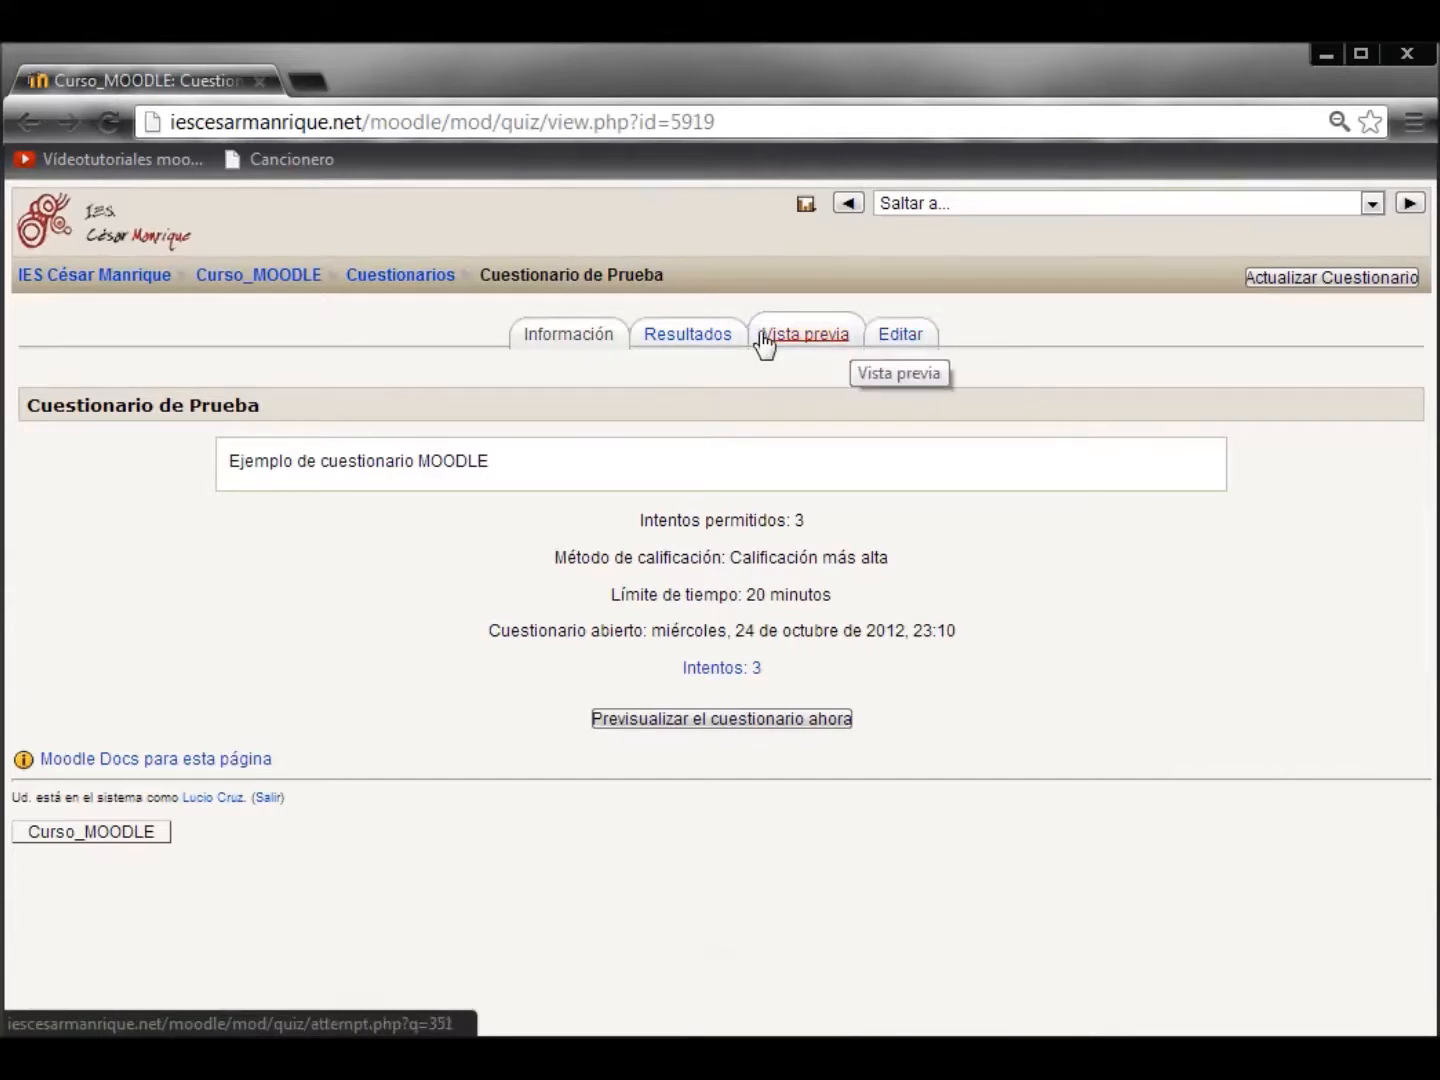
Preview the whole quiz and look through all its questions, including the answer choices offered for "Un avión" in the matching question.
left_click(818, 346)
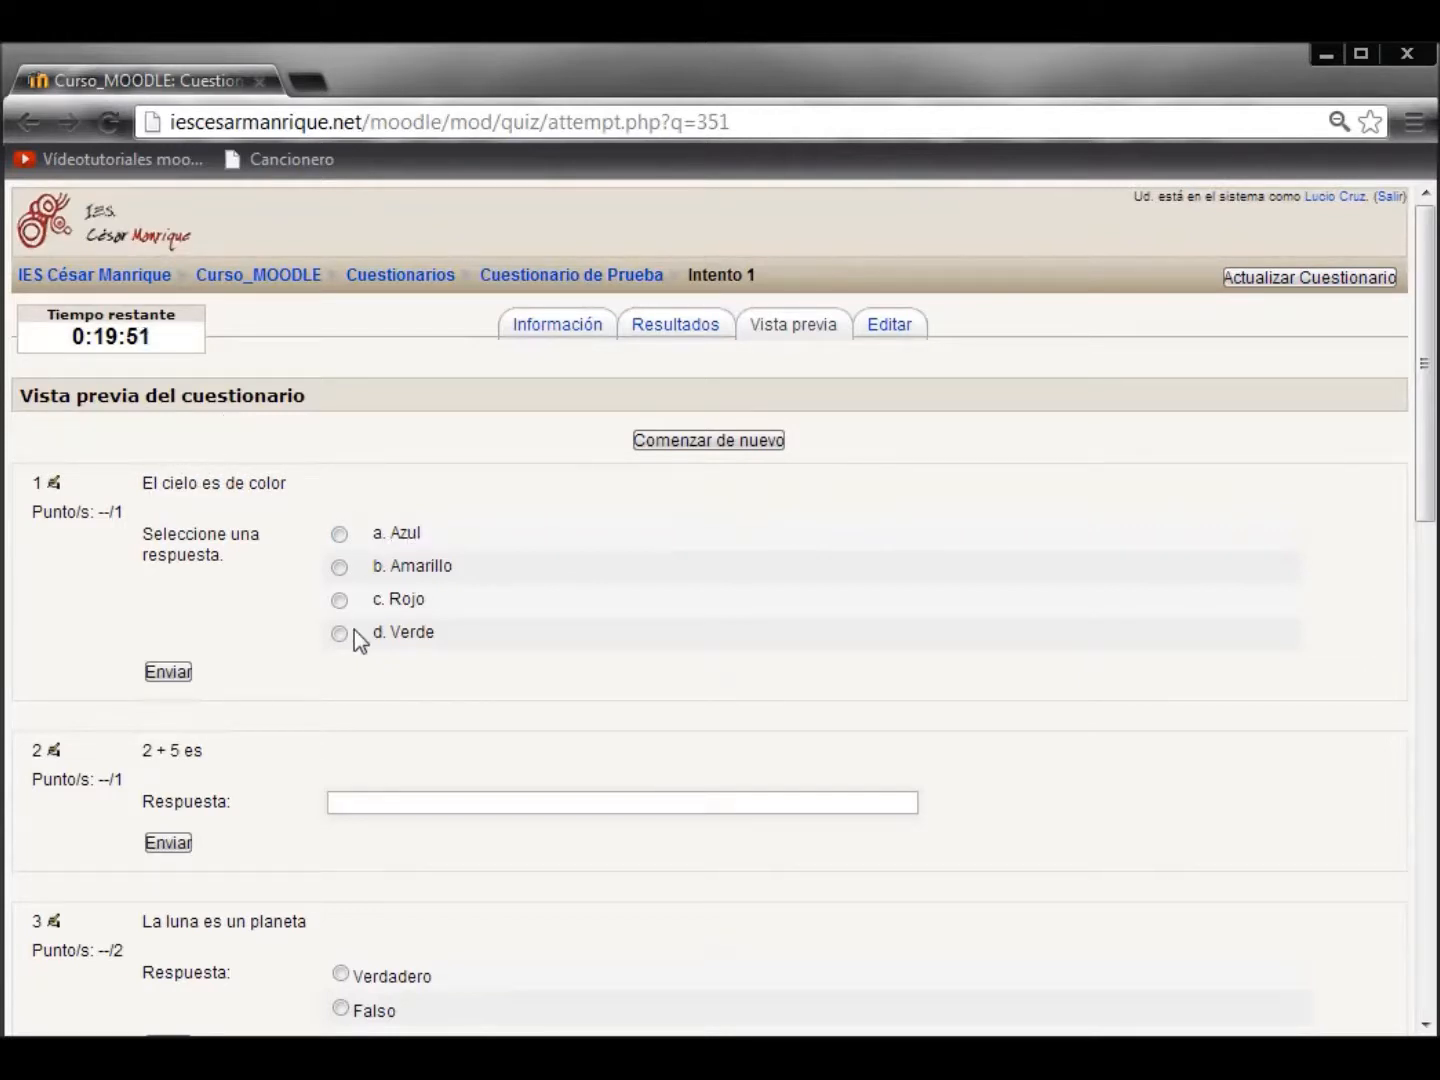
left_click_drag(1425, 356, 1428, 509)
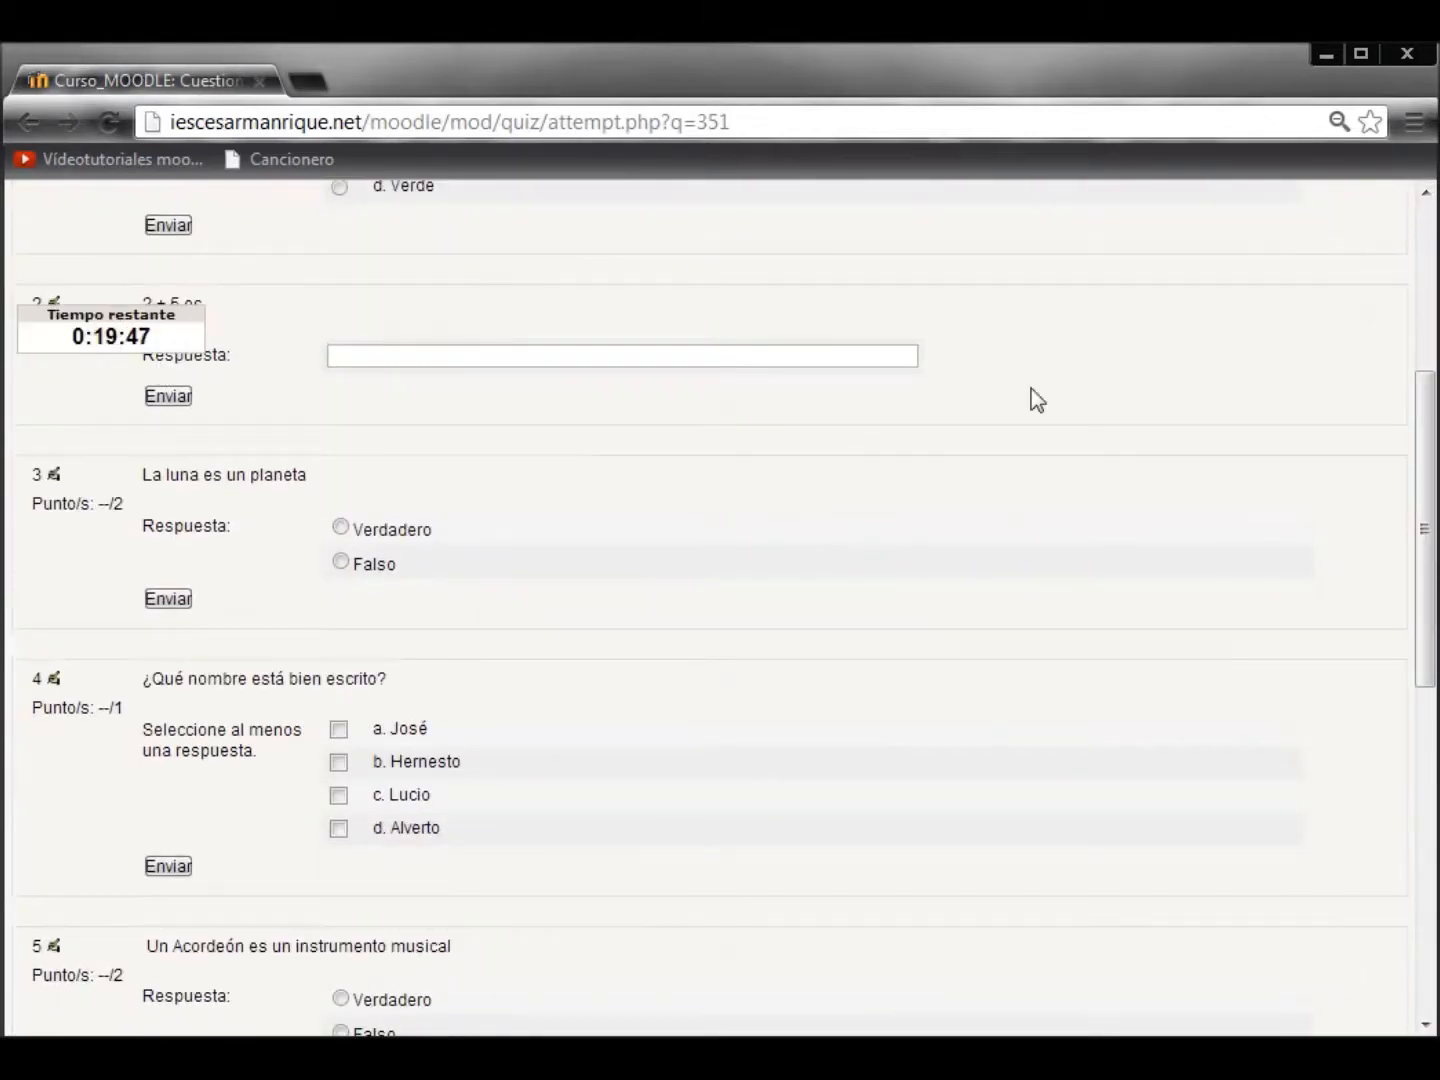
left_click_drag(1426, 440, 1425, 415)
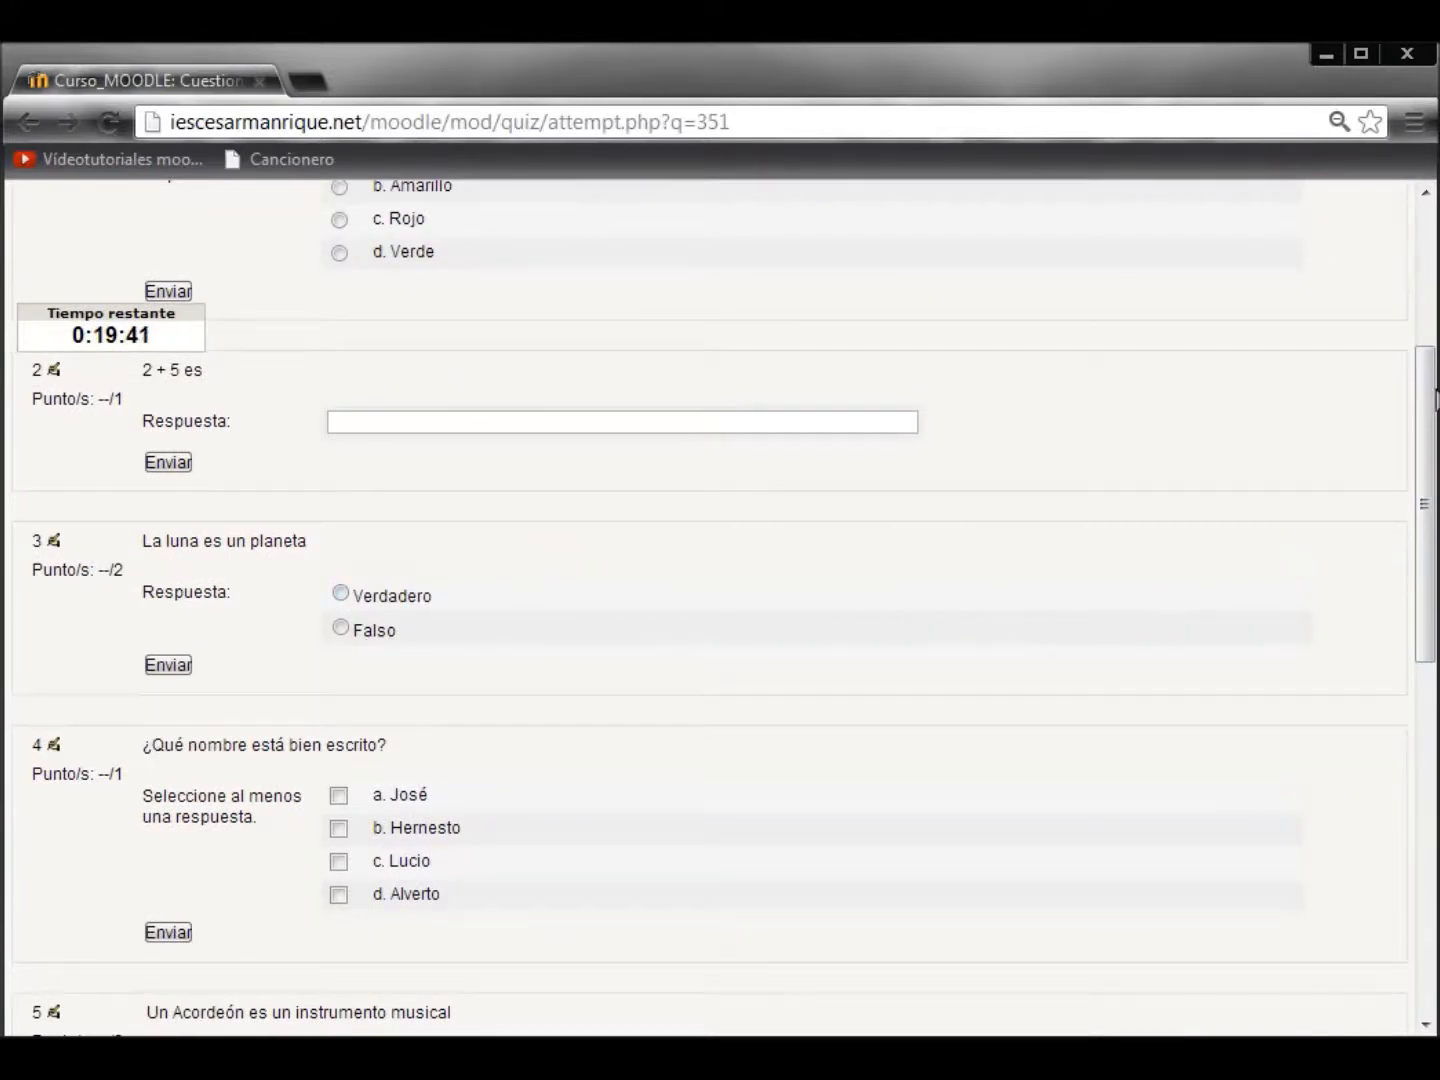
left_click_drag(1430, 398, 1429, 570)
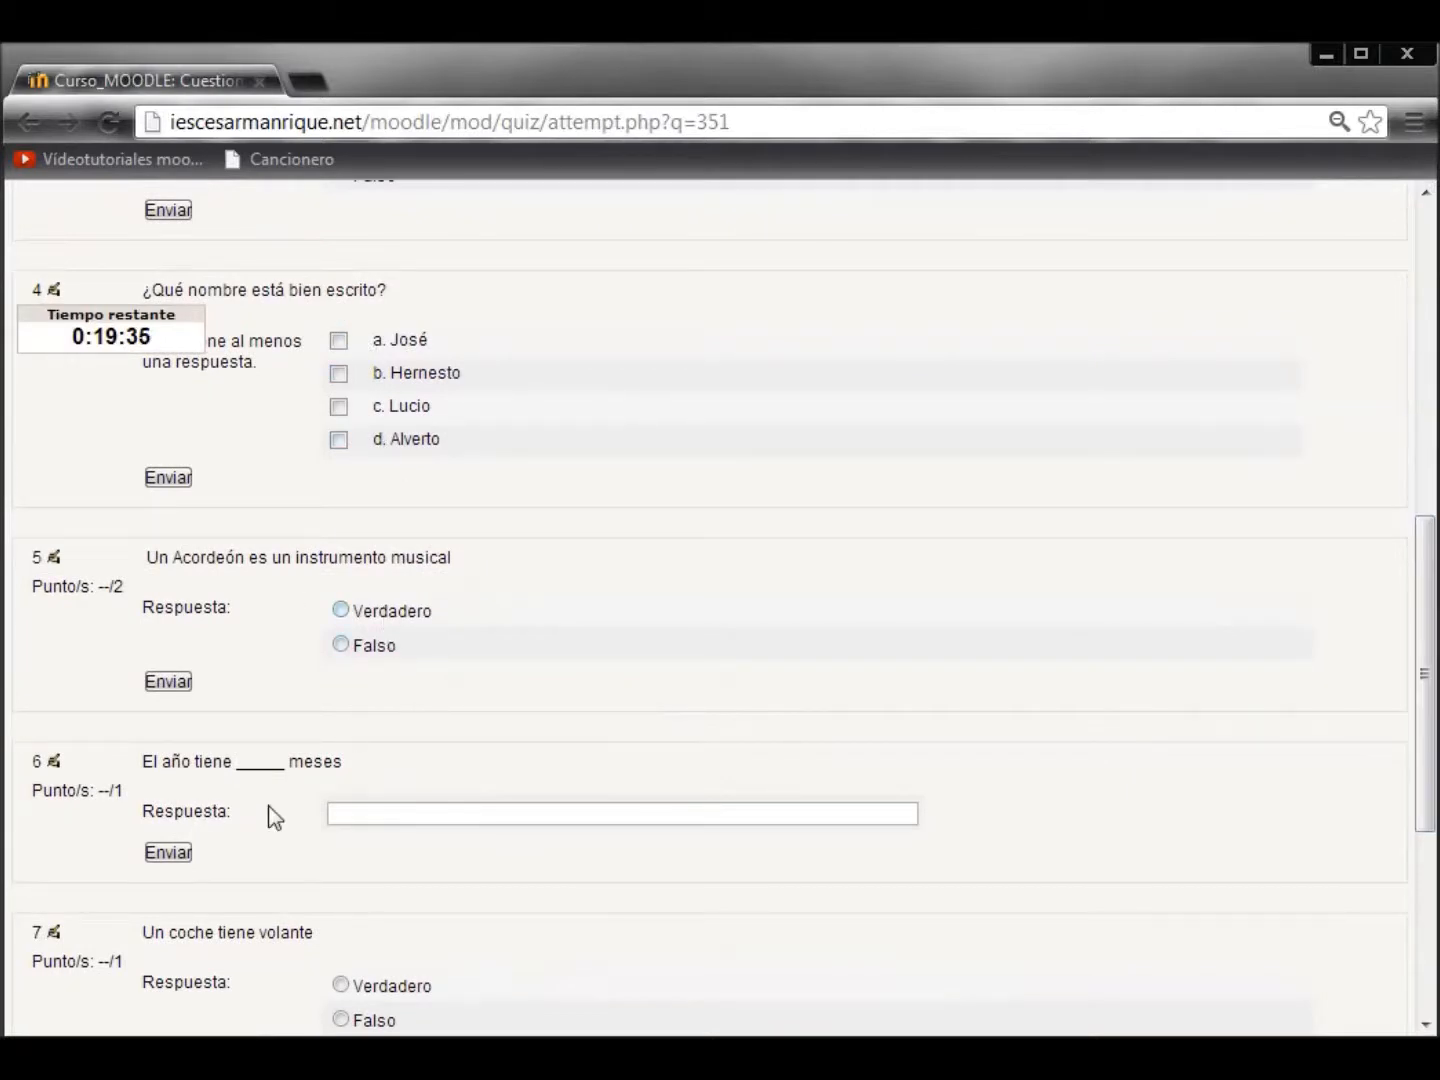
left_click_drag(1424, 572, 1416, 762)
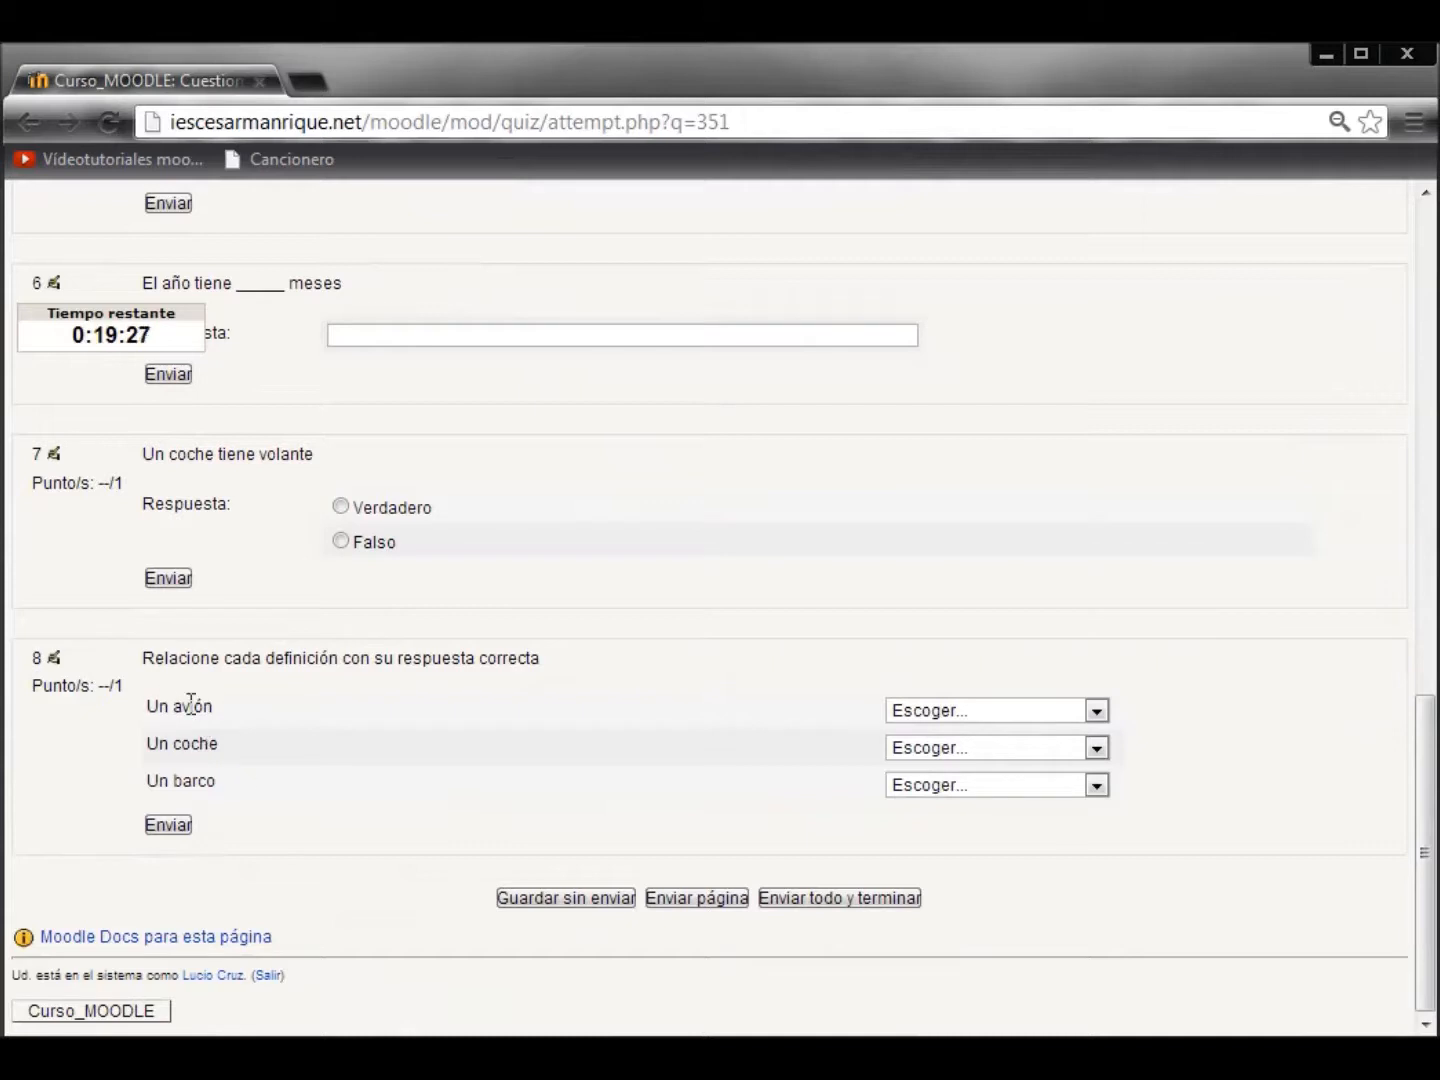
left_click(1098, 712)
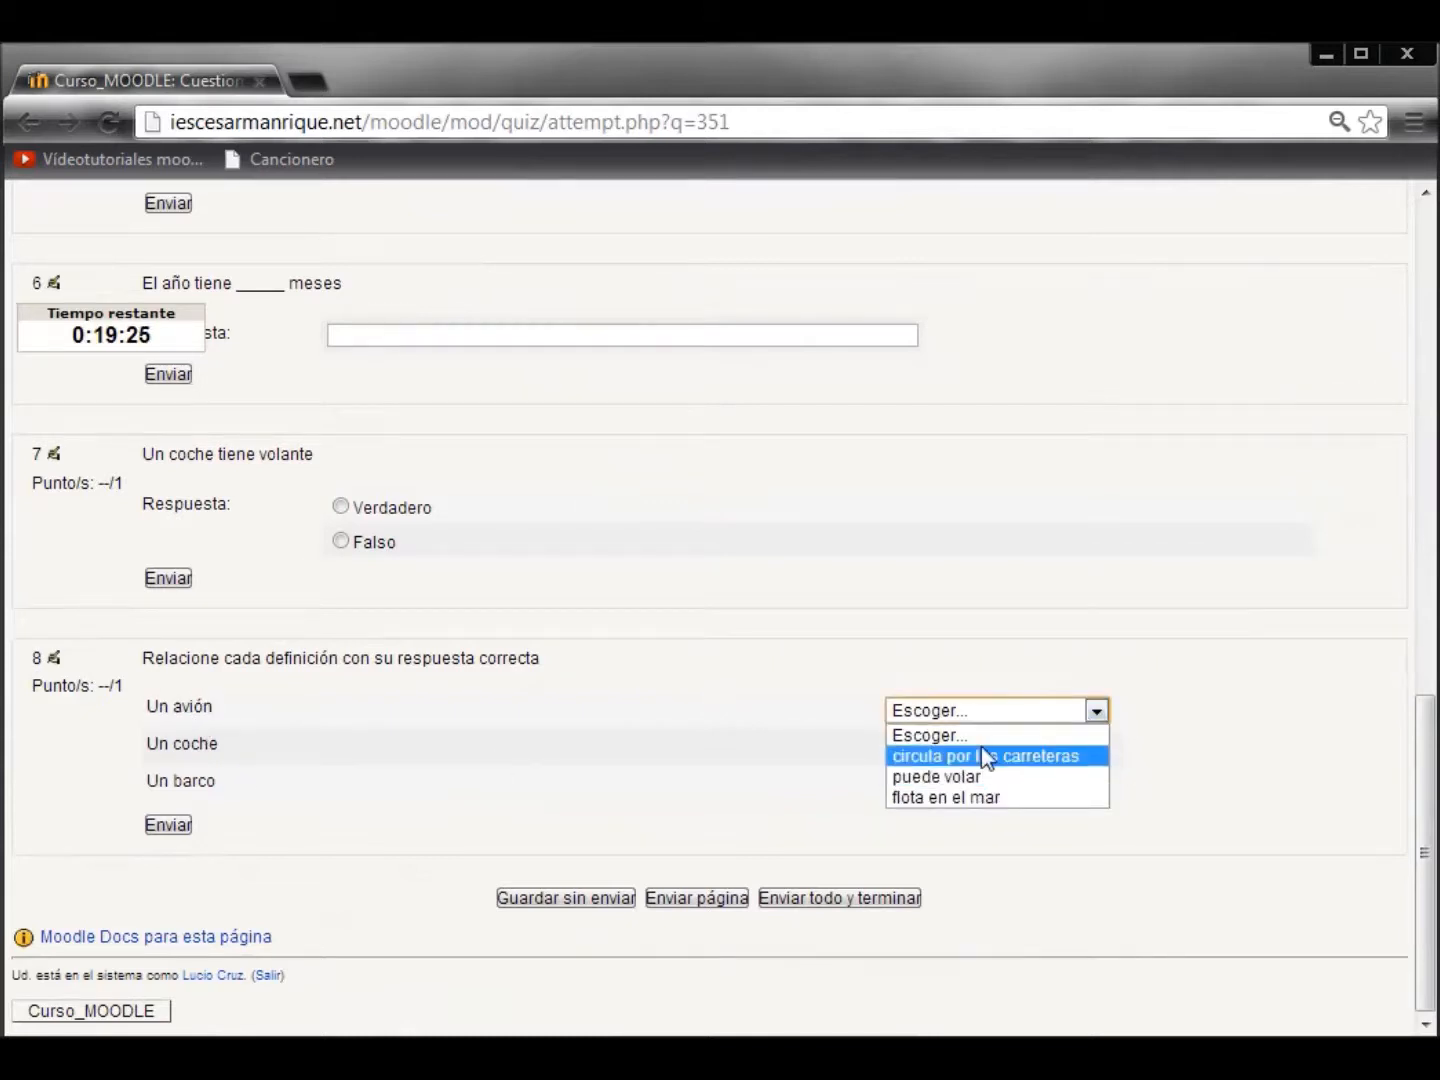
left_click(1181, 733)
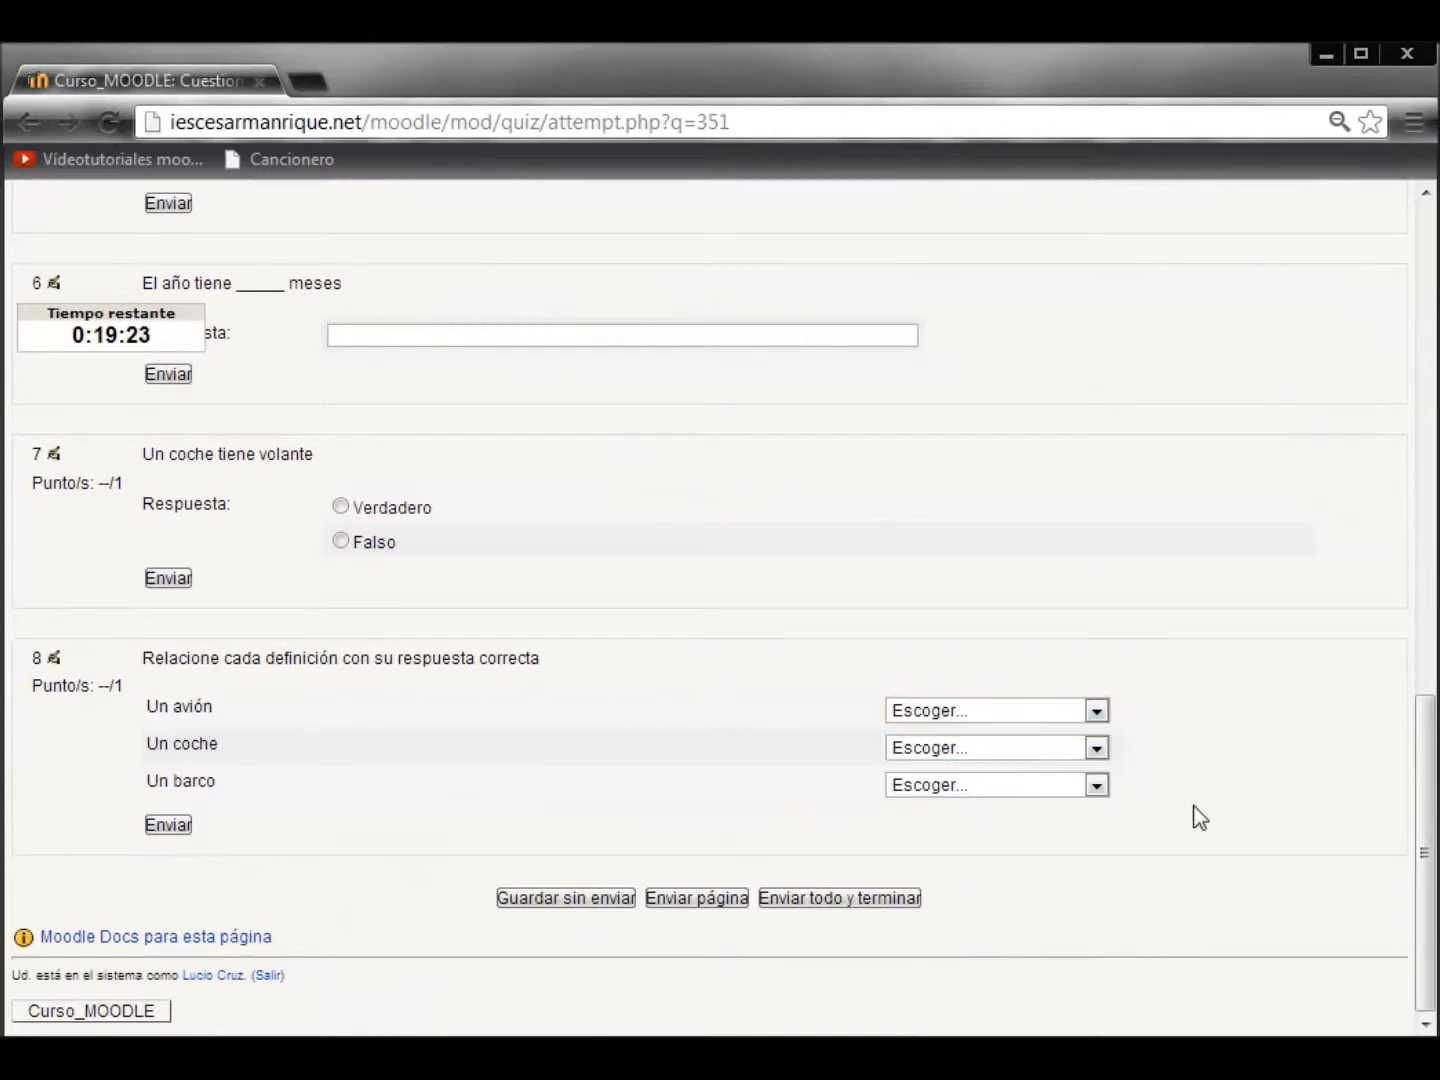
left_click_drag(1426, 861, 1425, 363)
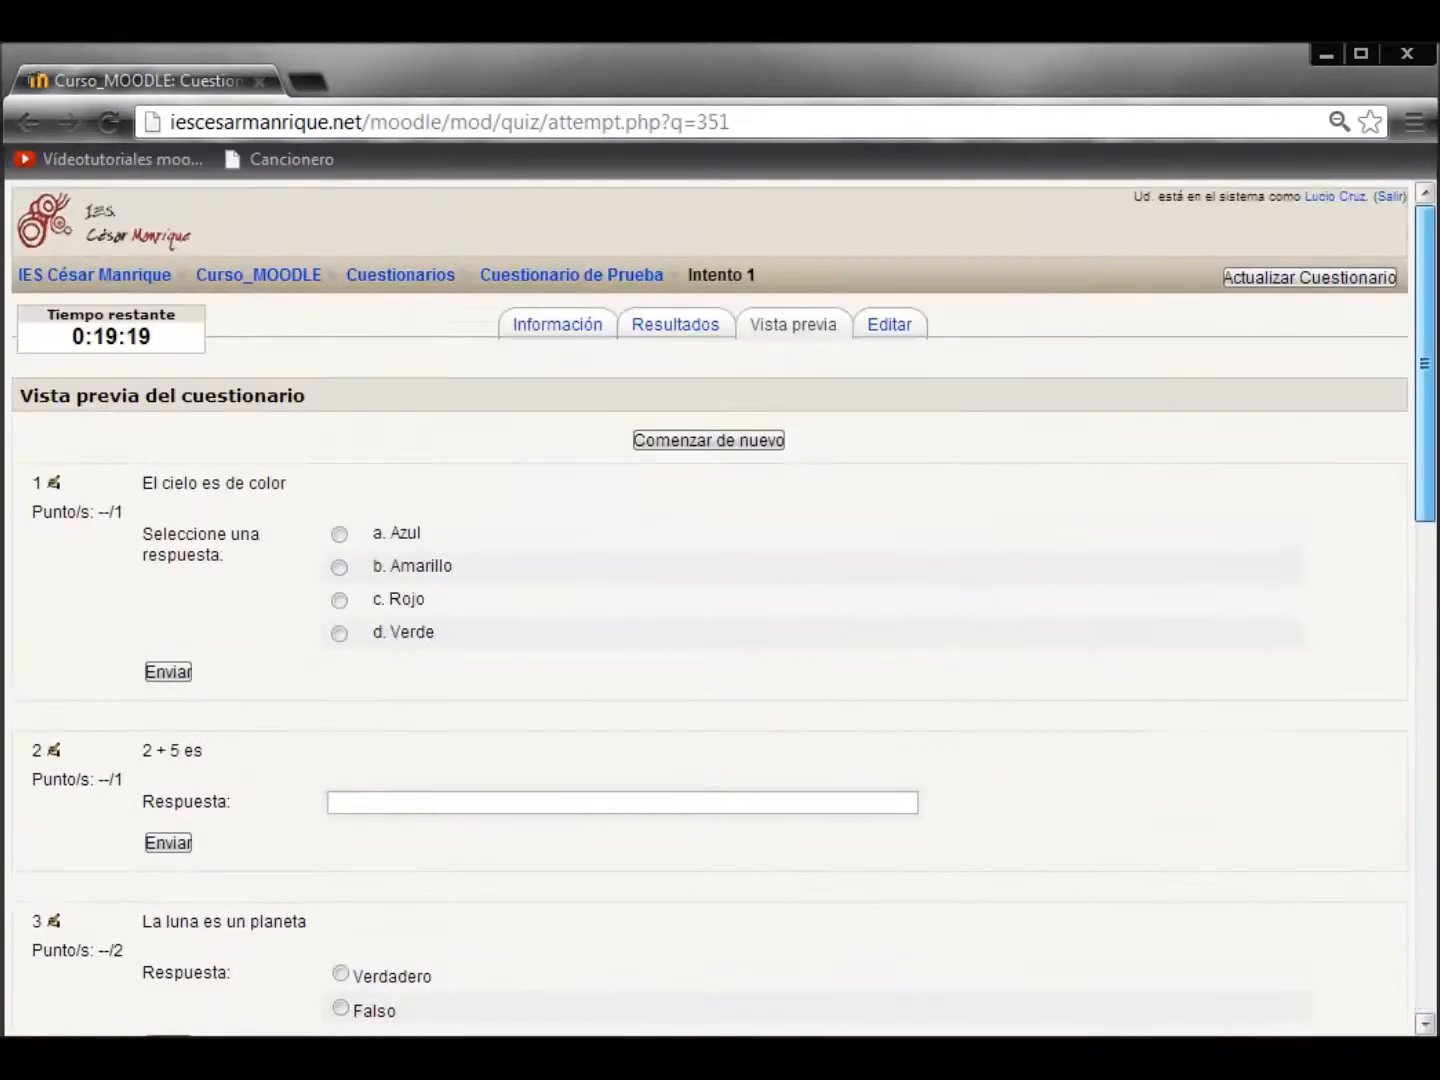
In the quiz editor, preview the matching question and submit "flota en el mar" for coche, "circula por las carreteras" for avión and "puede volar" for barco.
left_click(872, 339)
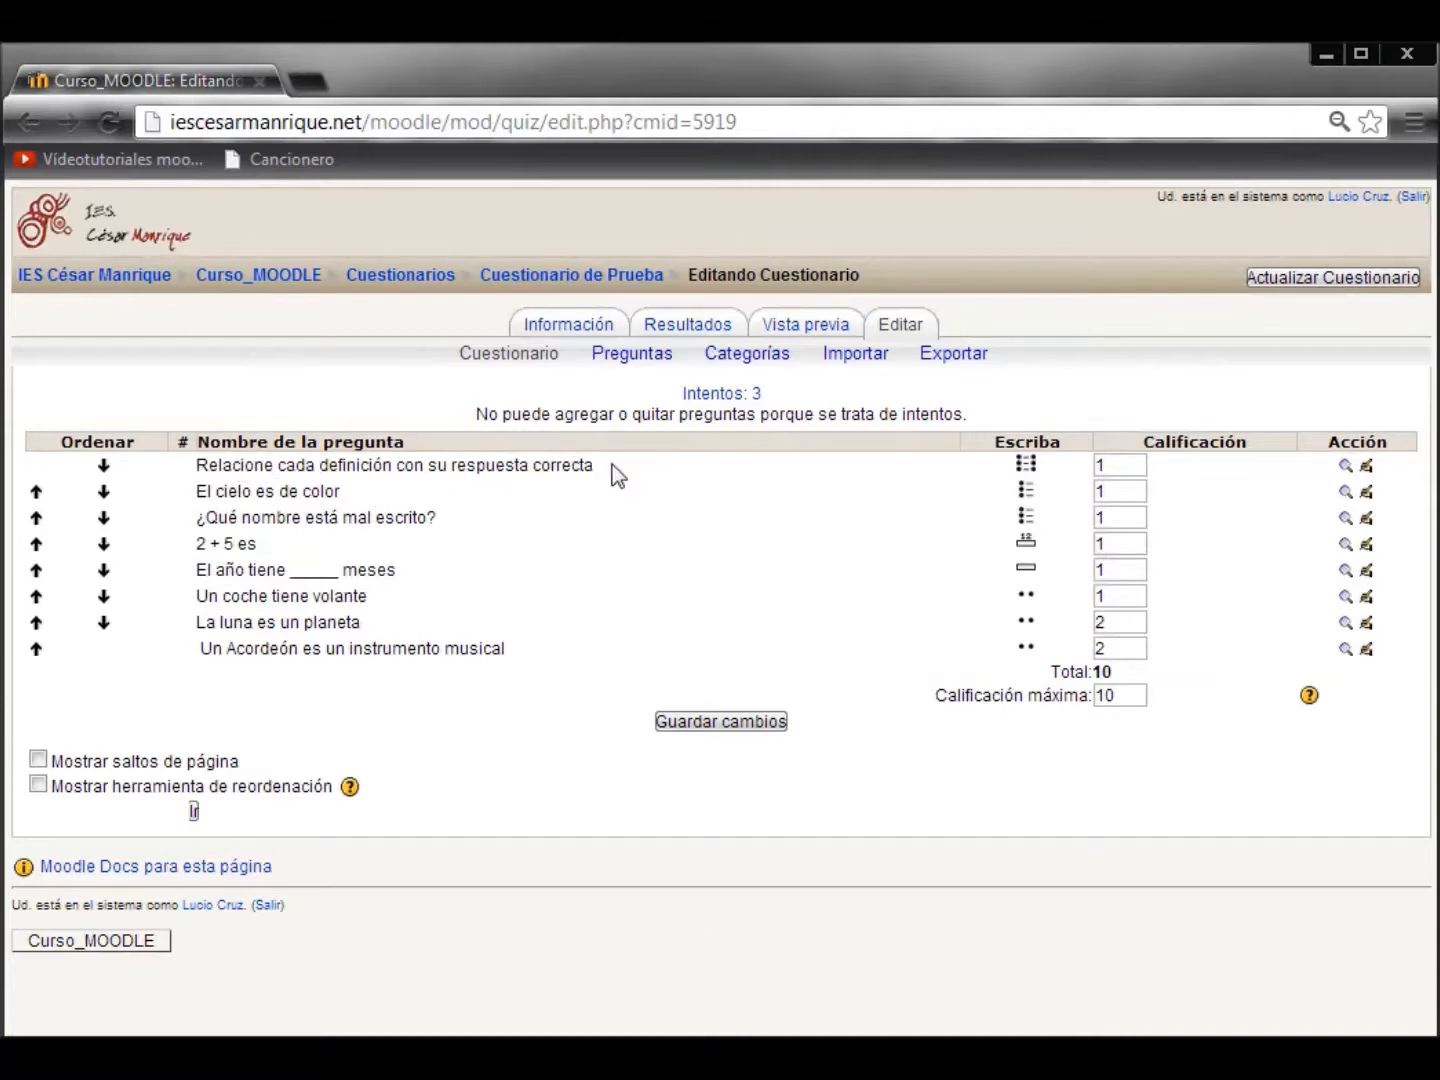
left_click(1345, 466)
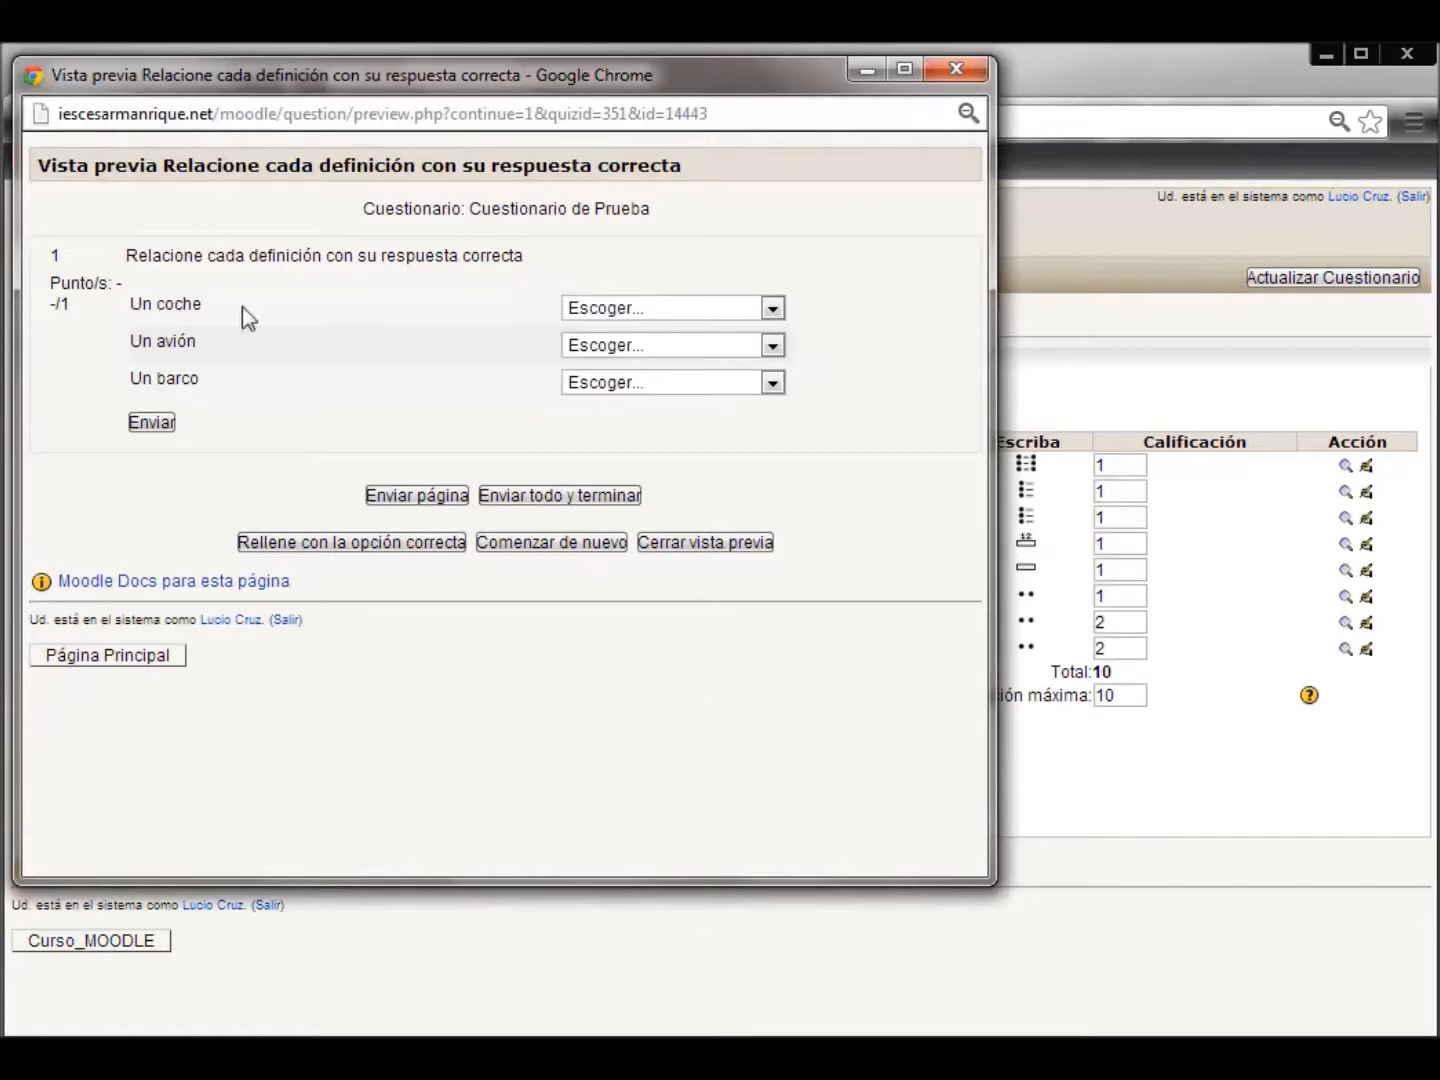
left_click(773, 309)
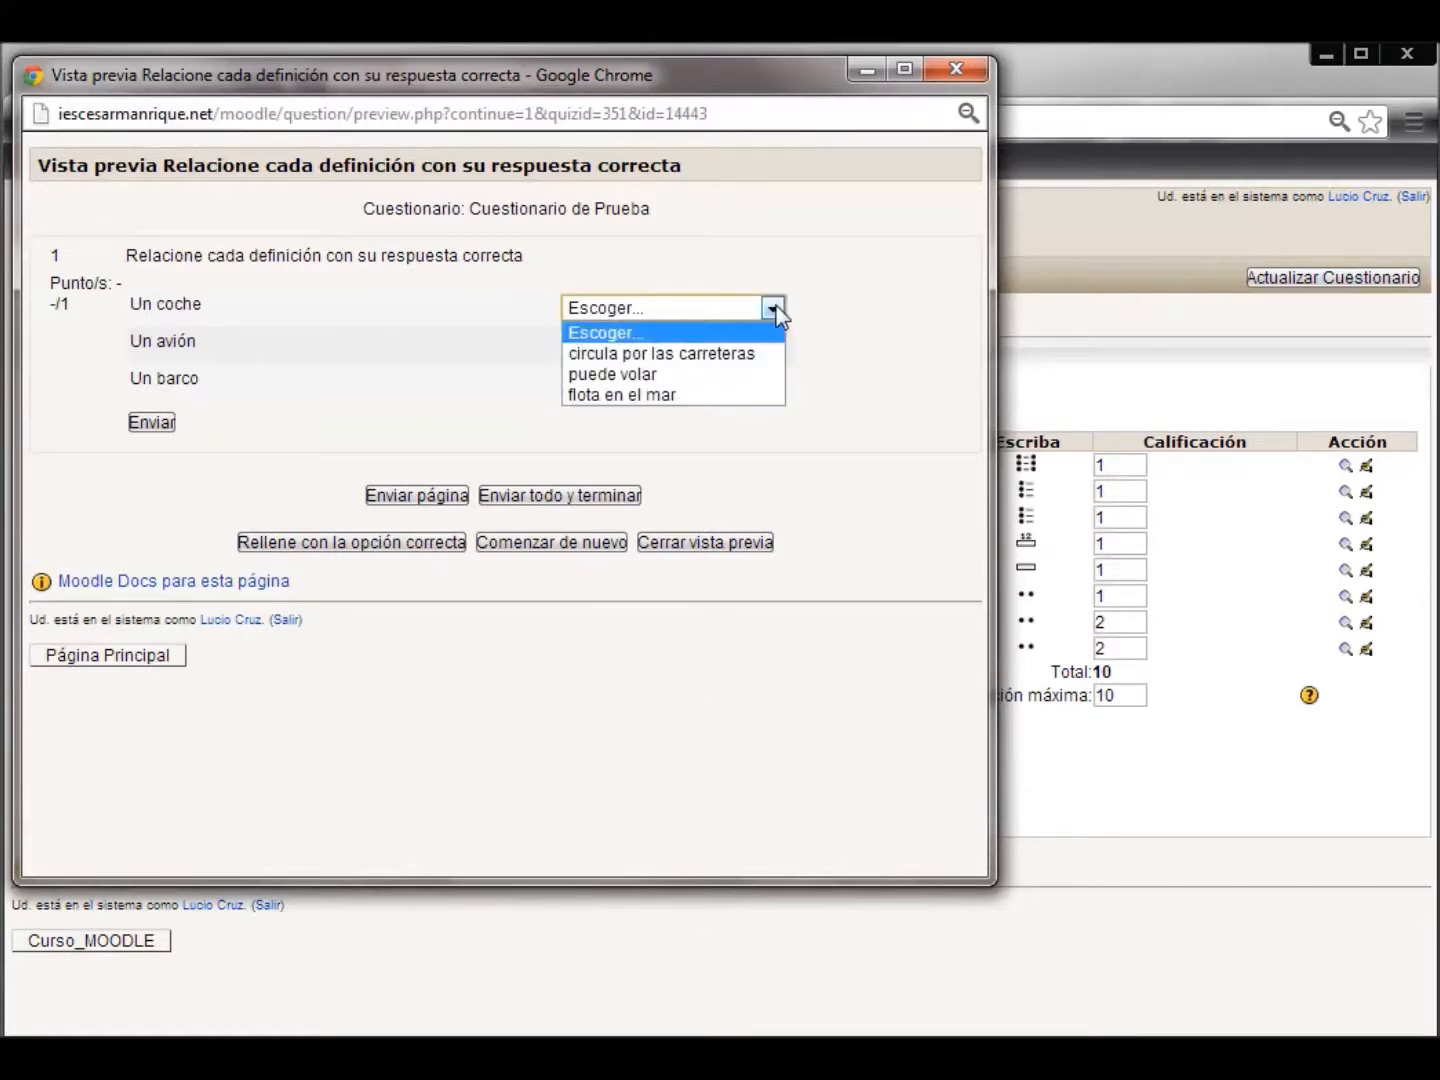
left_click(651, 393)
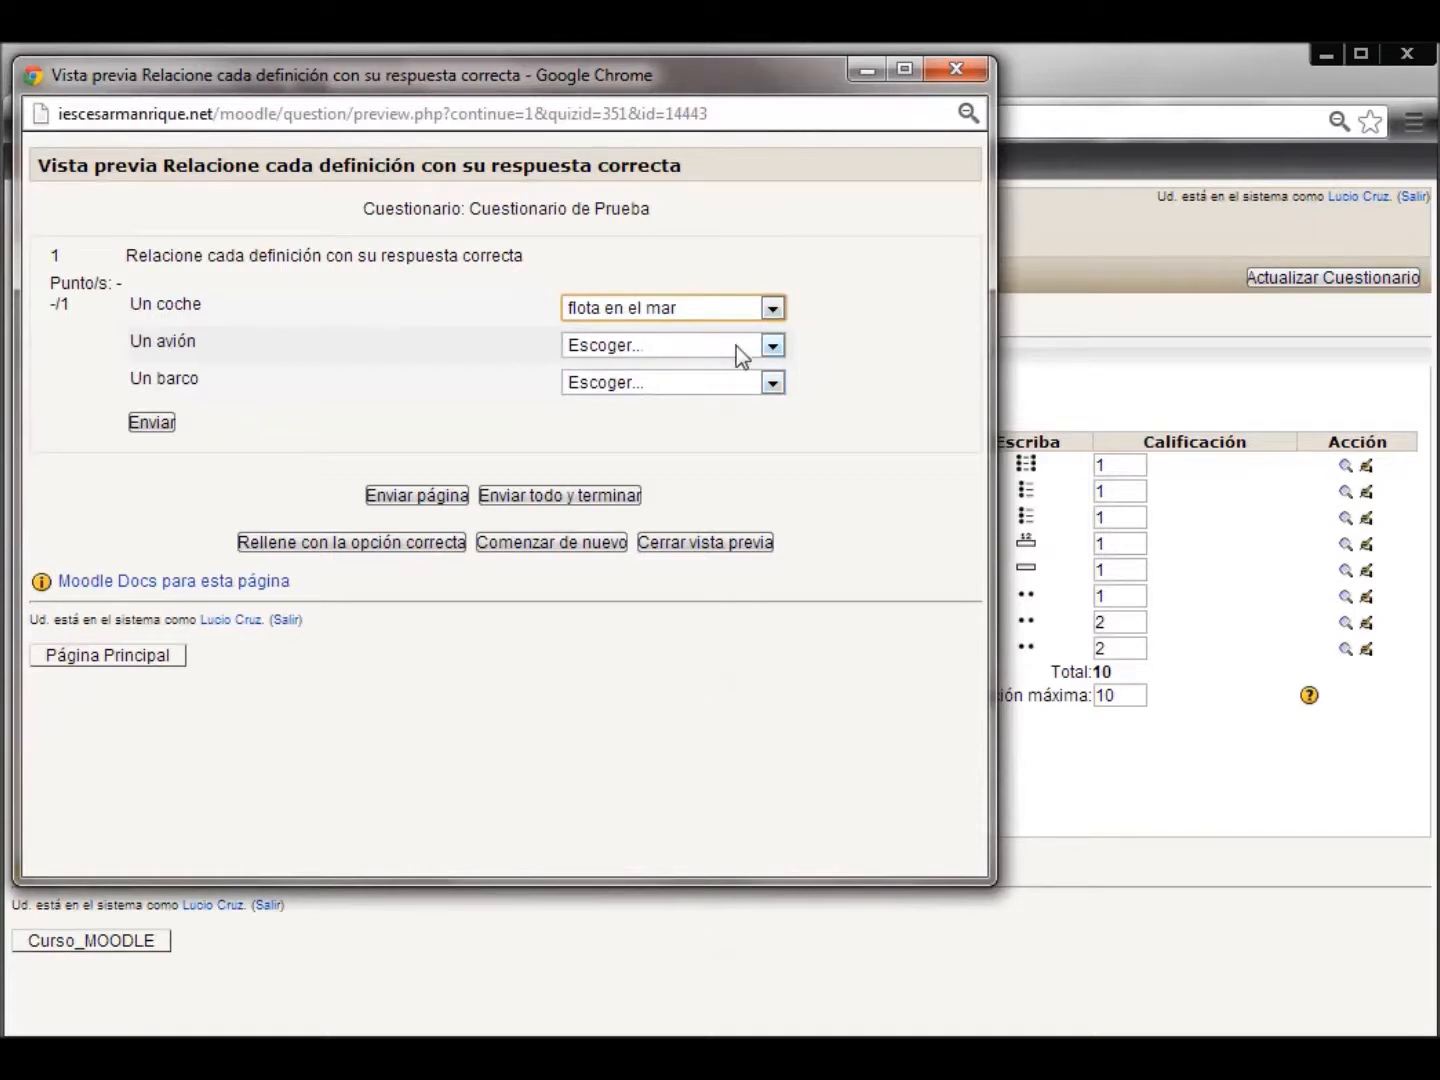
left_click(772, 347)
left_click(655, 391)
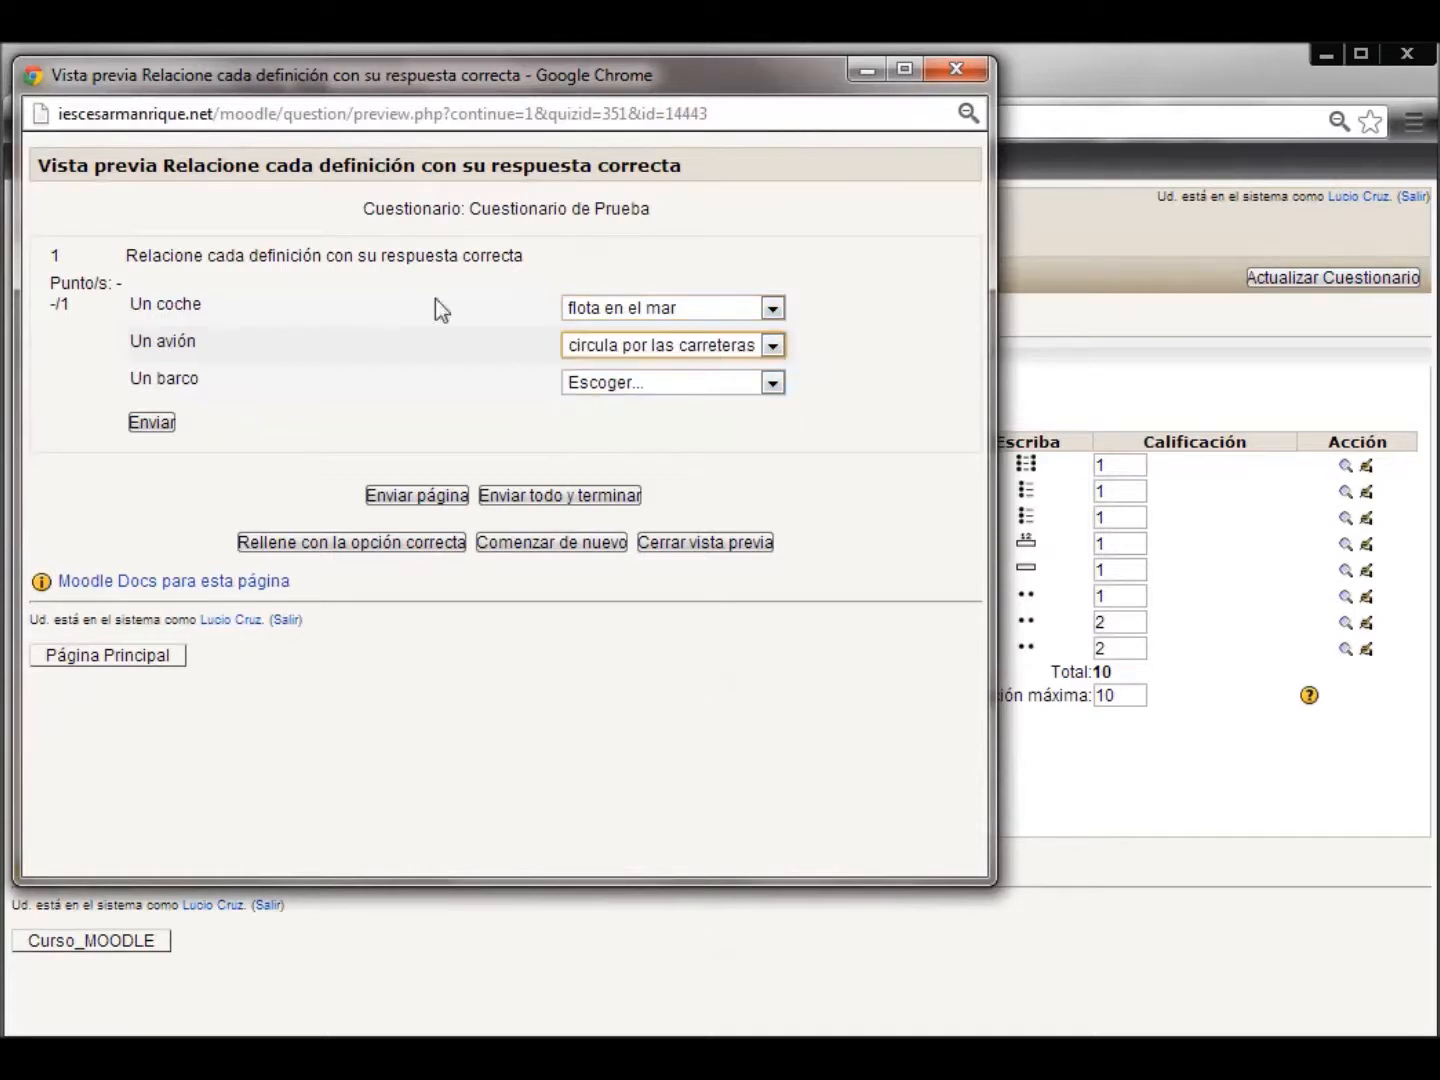
left_click(771, 386)
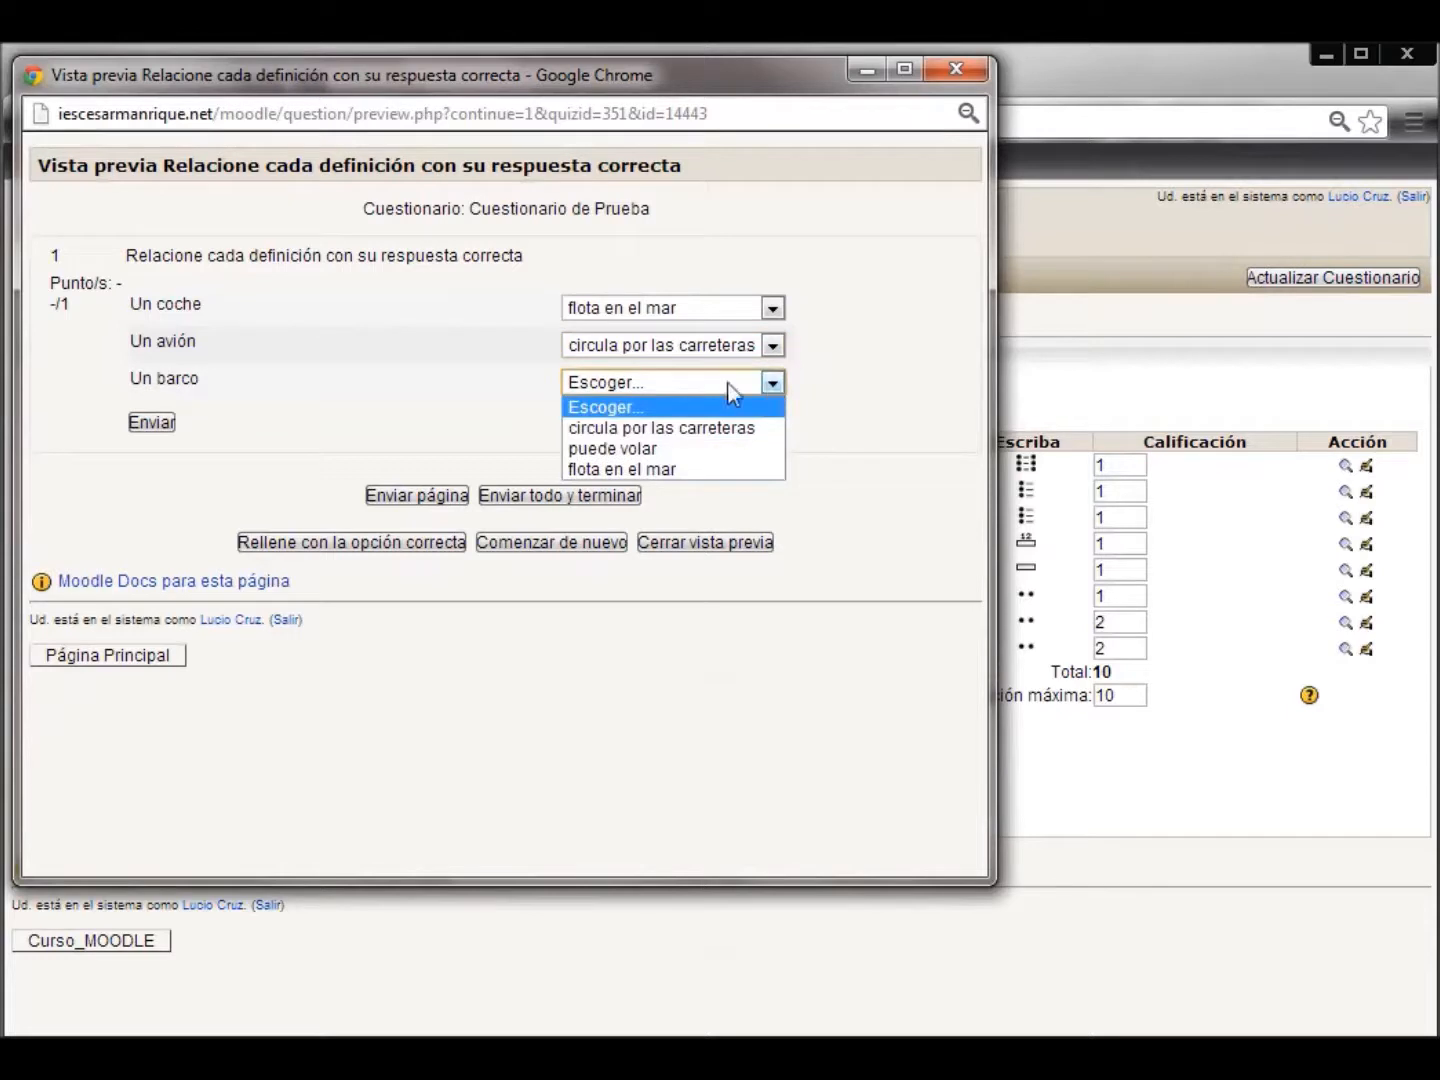
left_click(662, 449)
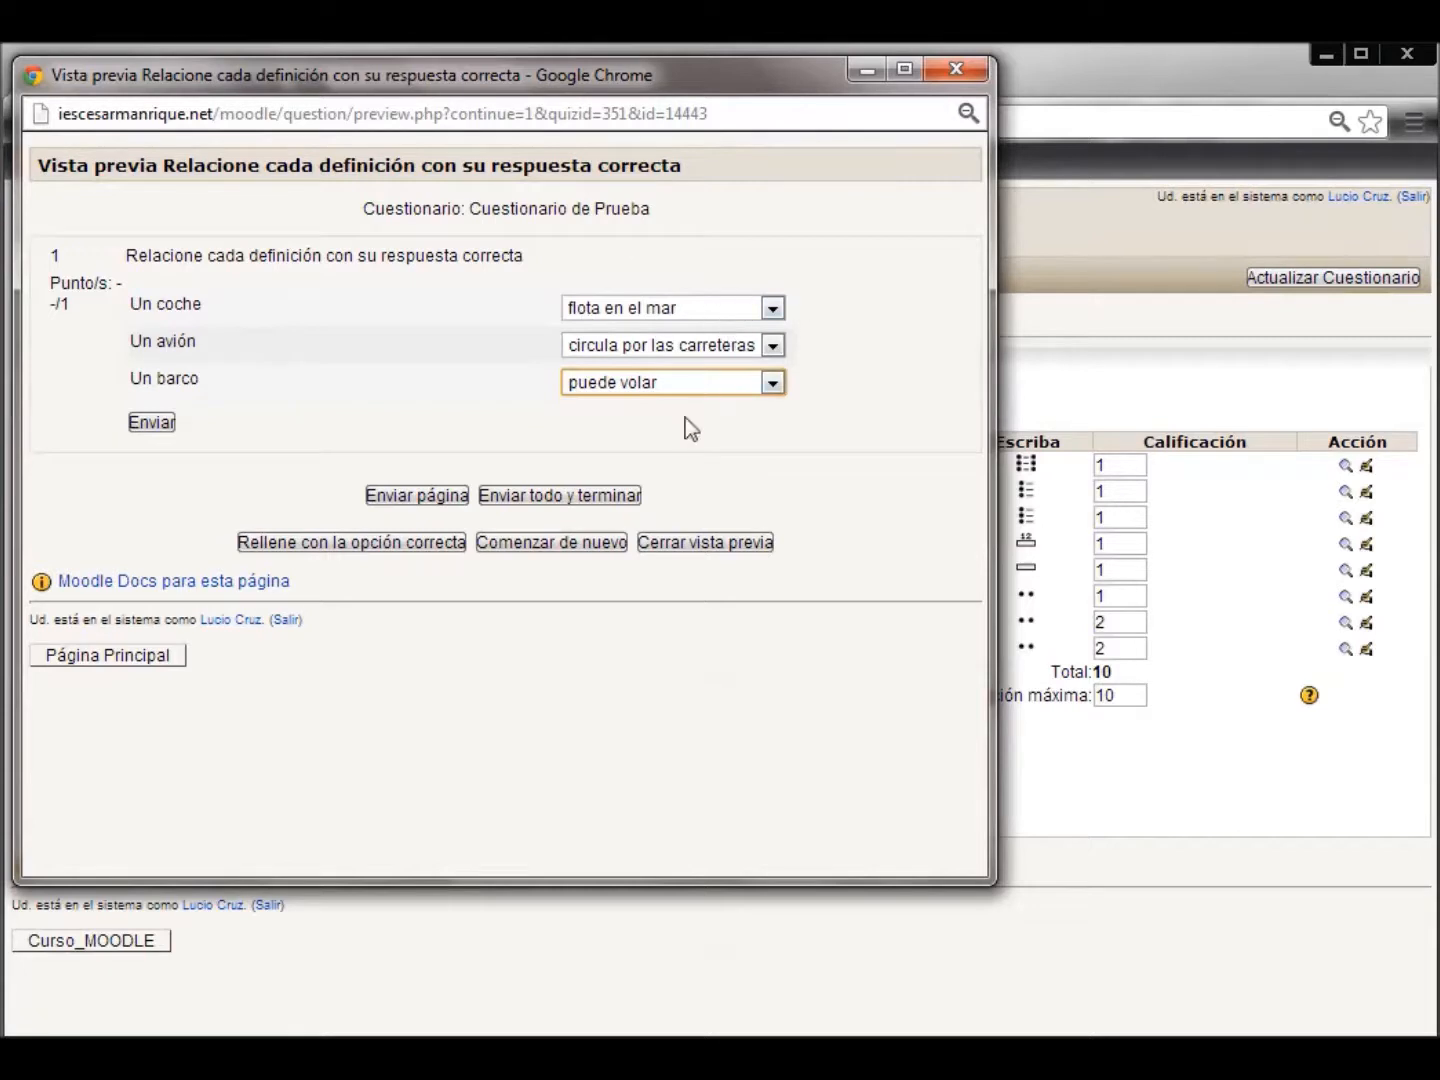
left_click(152, 428)
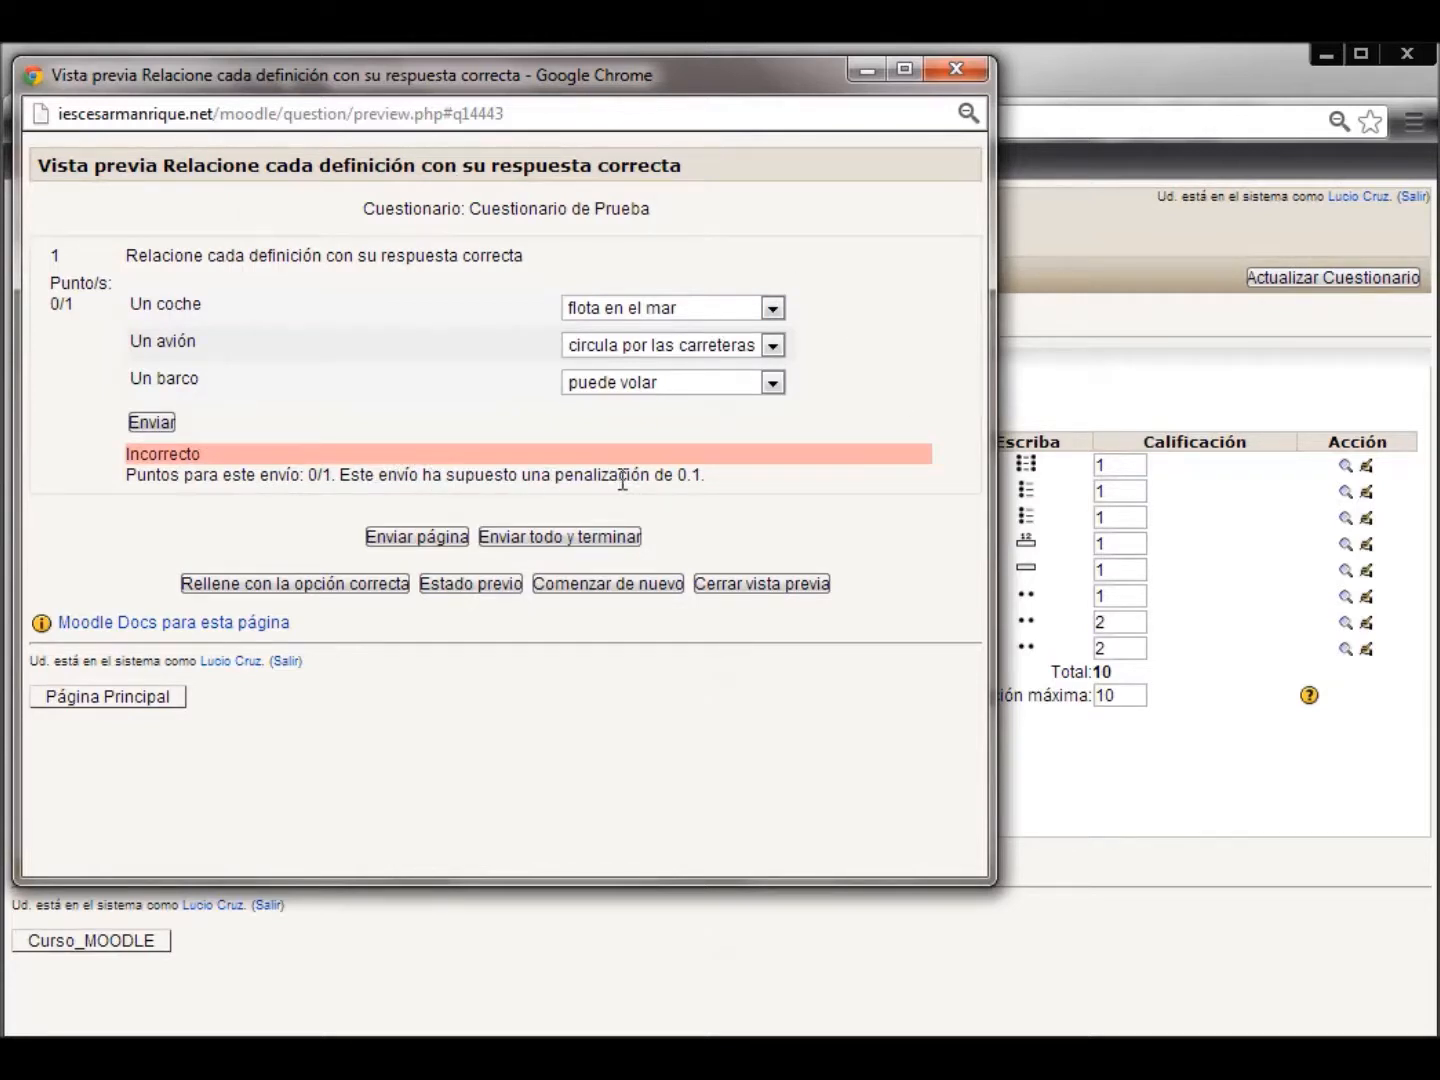
left_click(740, 589)
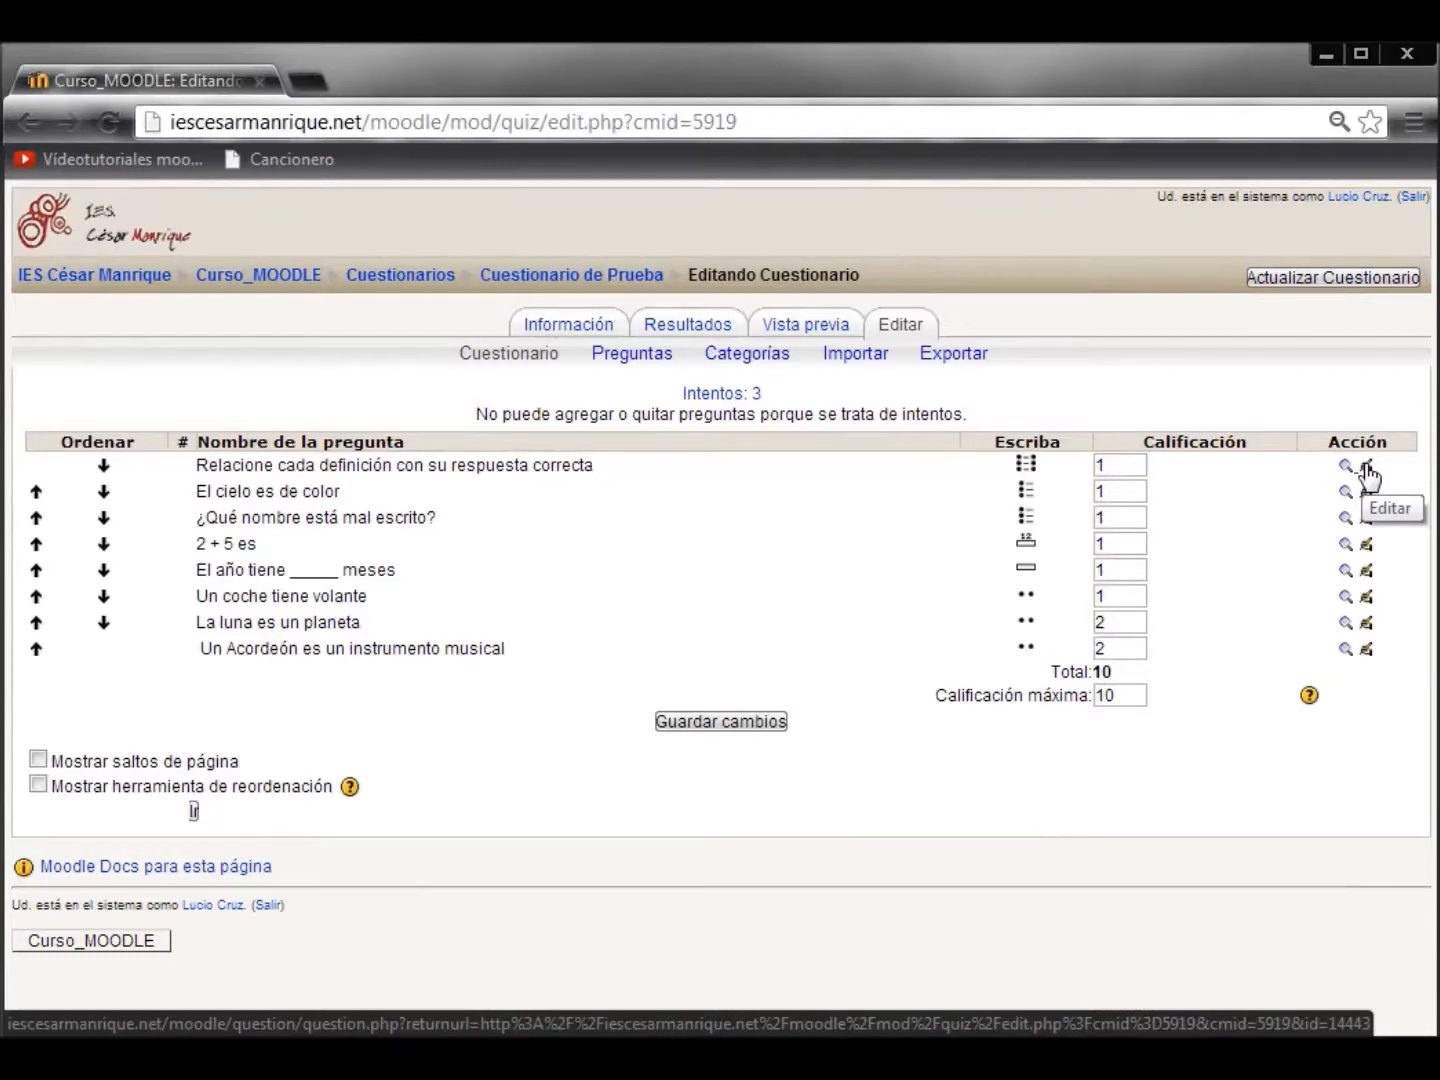
Open the matching question's settings, review its general options and question-answer pairs, and leave without saving.
left_click(1366, 471)
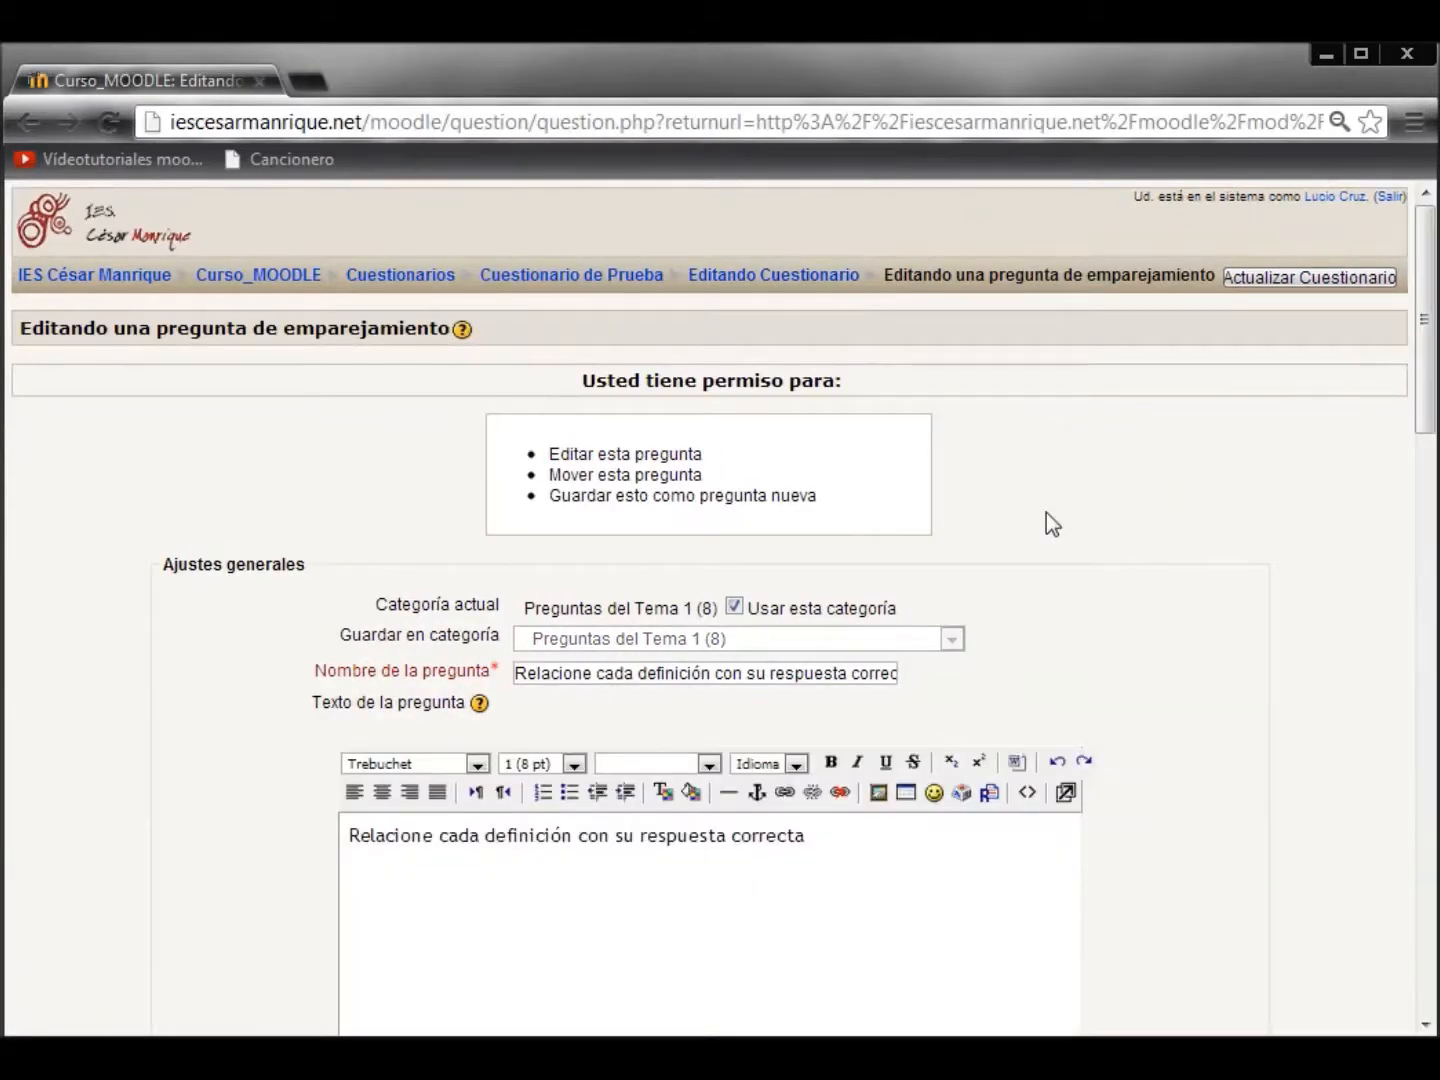
mouse_move(1435, 299)
left_mouse_down()
mouse_move(1436, 880)
mouse_move(1436, 300)
left_mouse_up()
left_click_drag(1434, 372, 1434, 415)
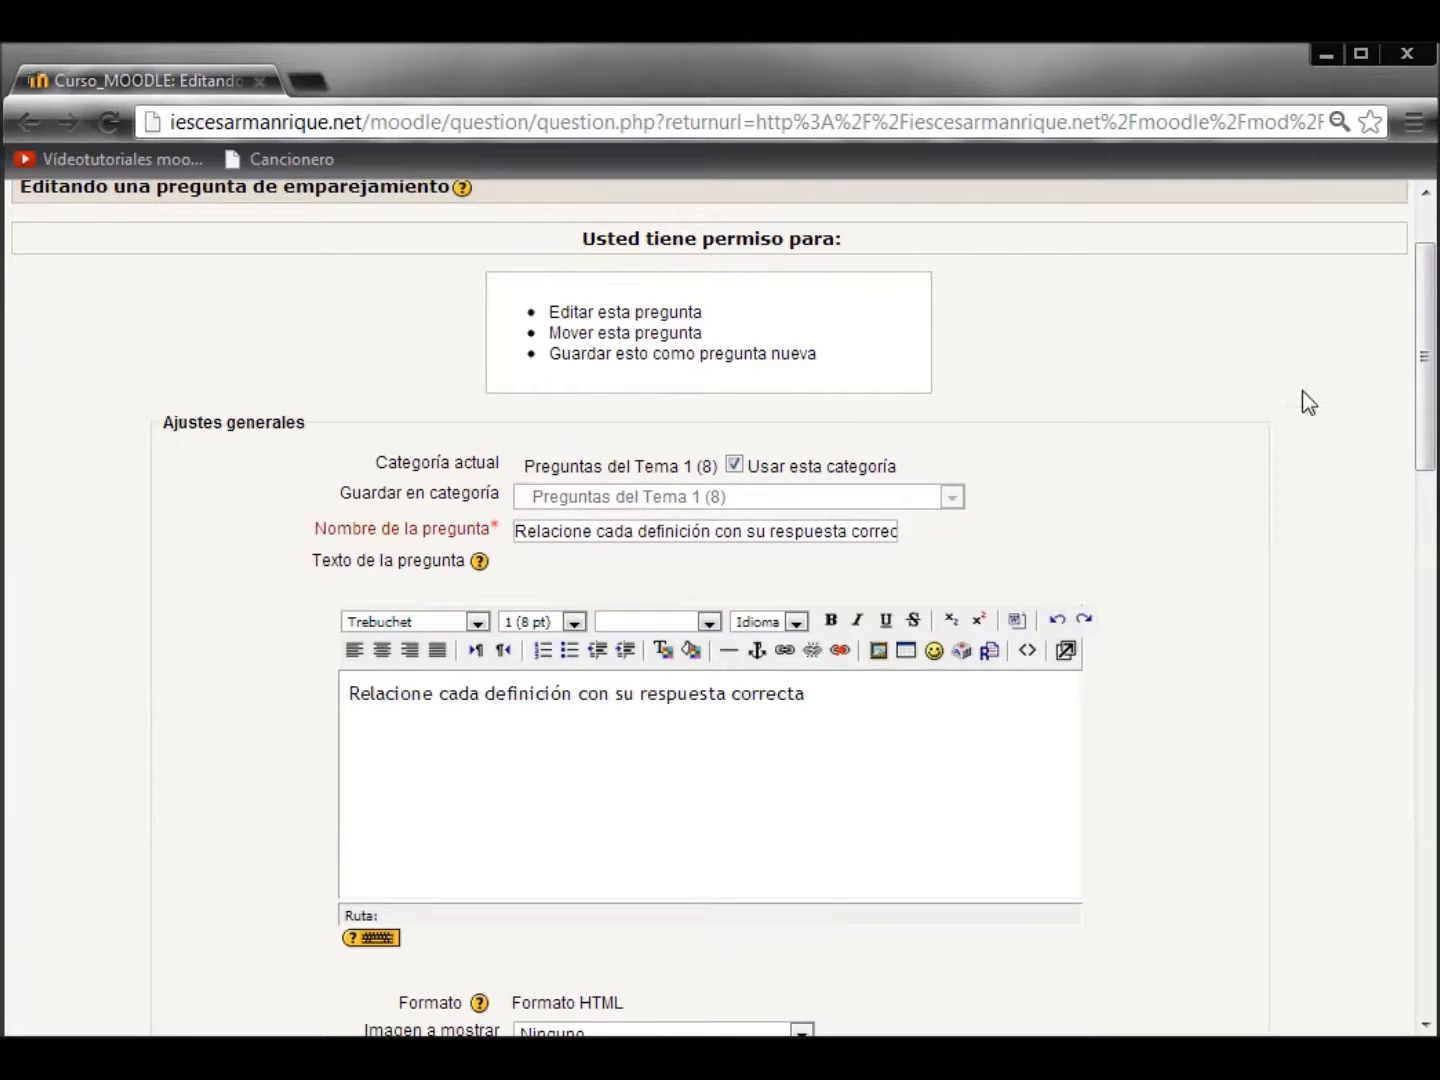
left_click_drag(1427, 389, 1389, 562)
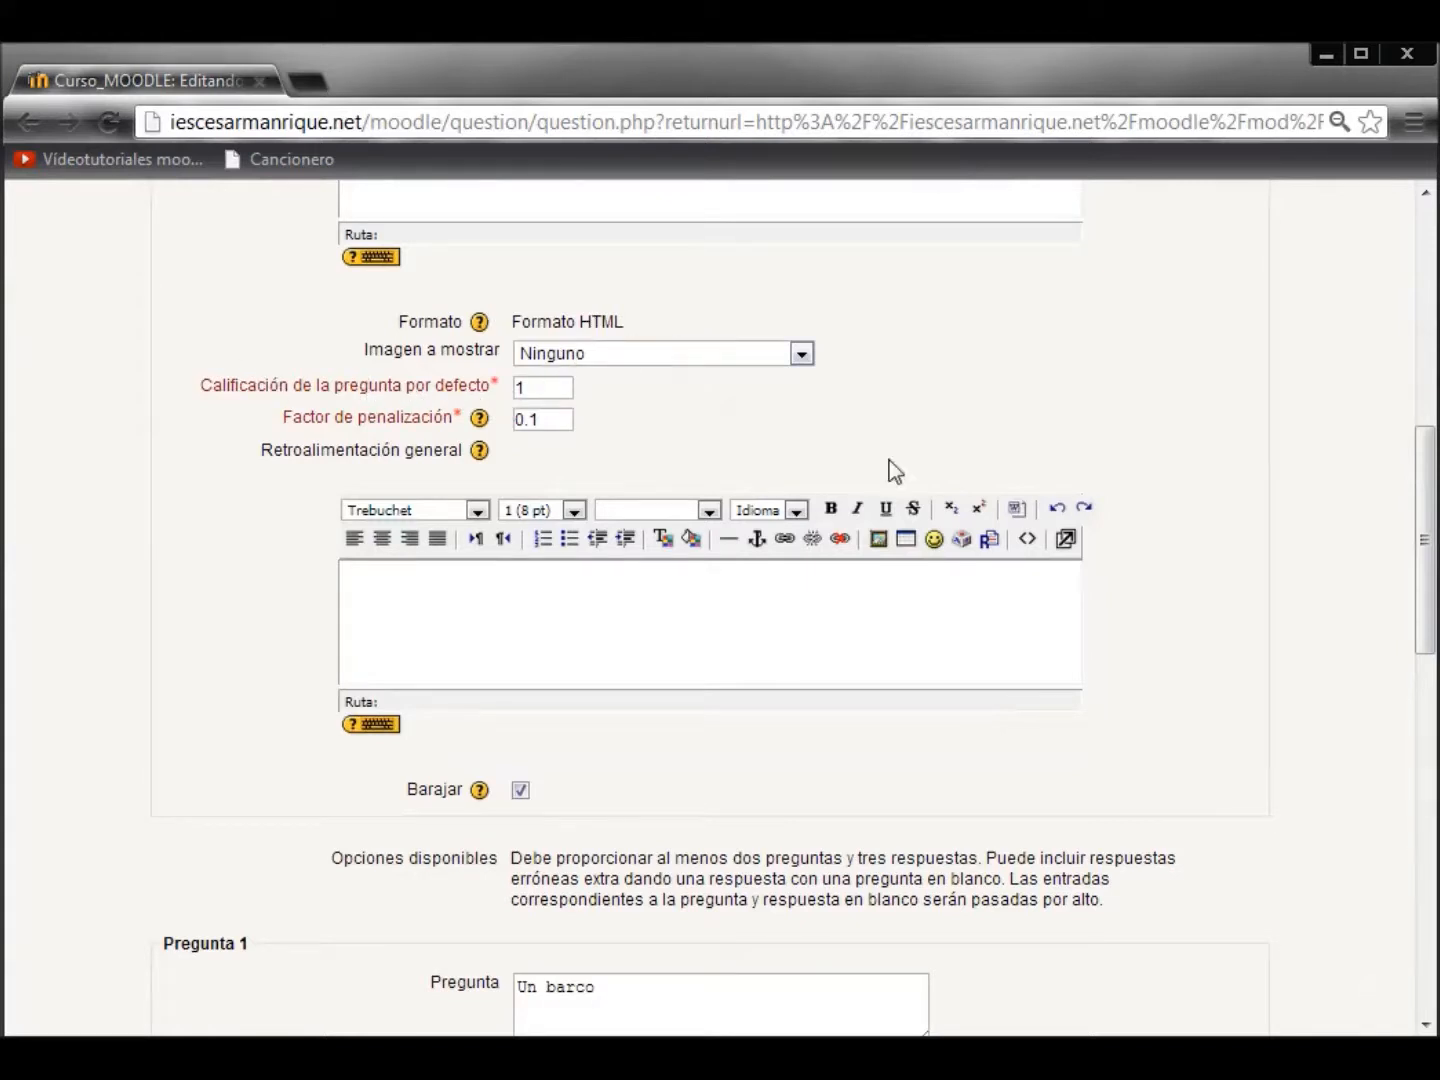
left_click_drag(1427, 499, 1436, 675)
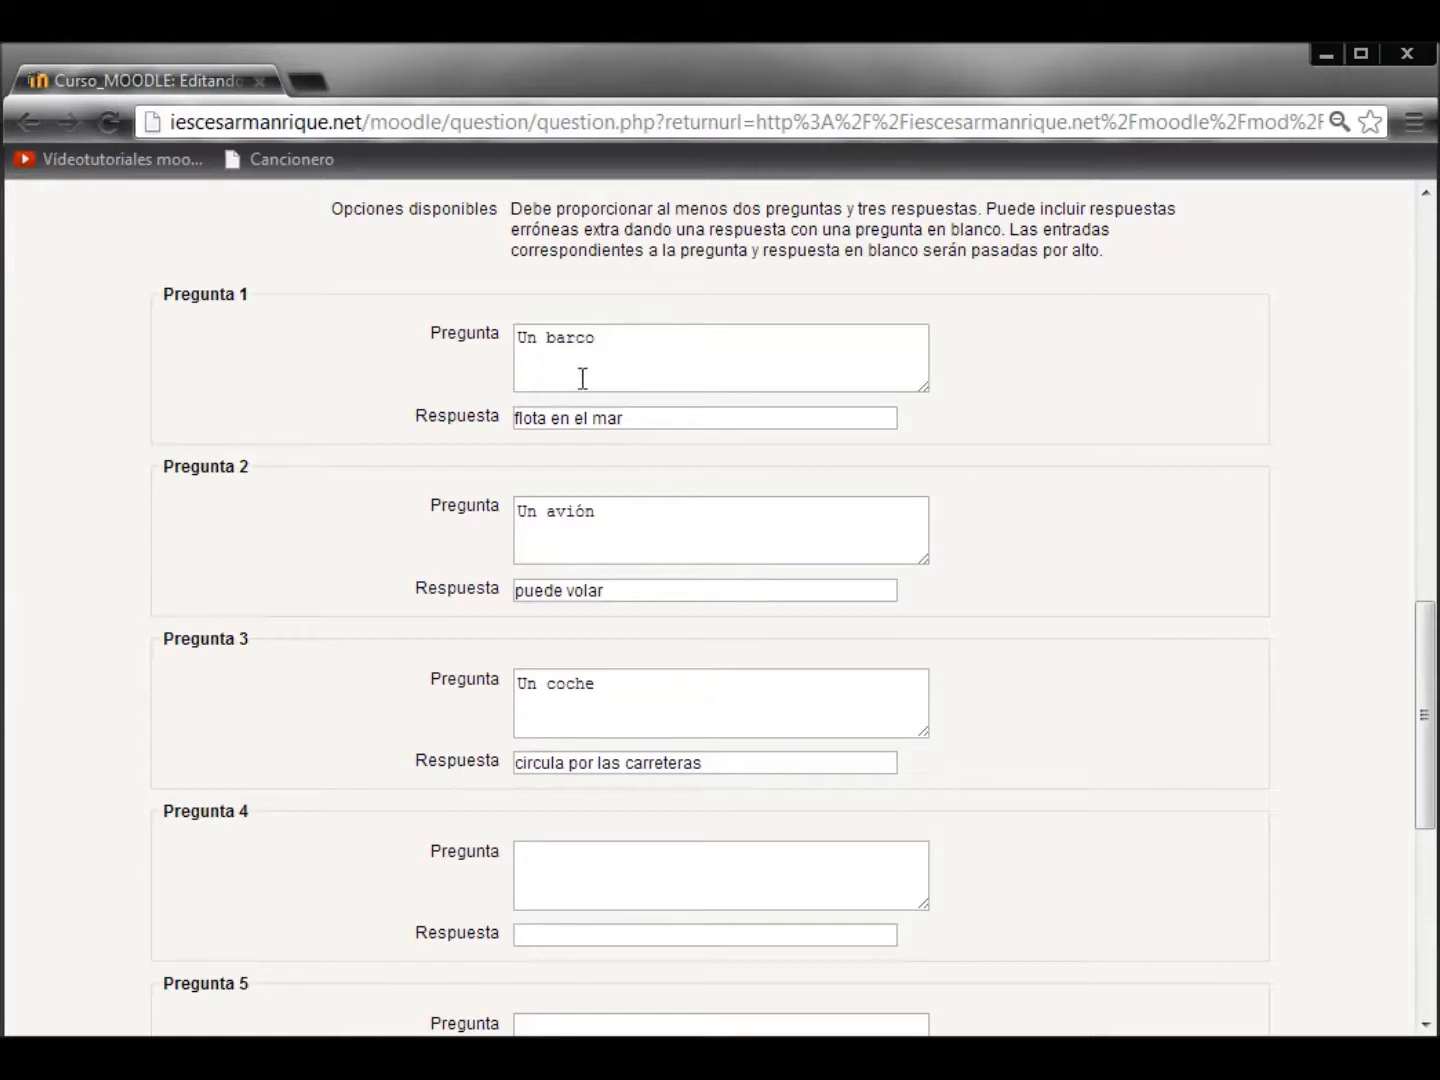
mouse_move(1423, 690)
left_mouse_down()
mouse_move(1420, 755)
mouse_move(1405, 710)
left_mouse_up()
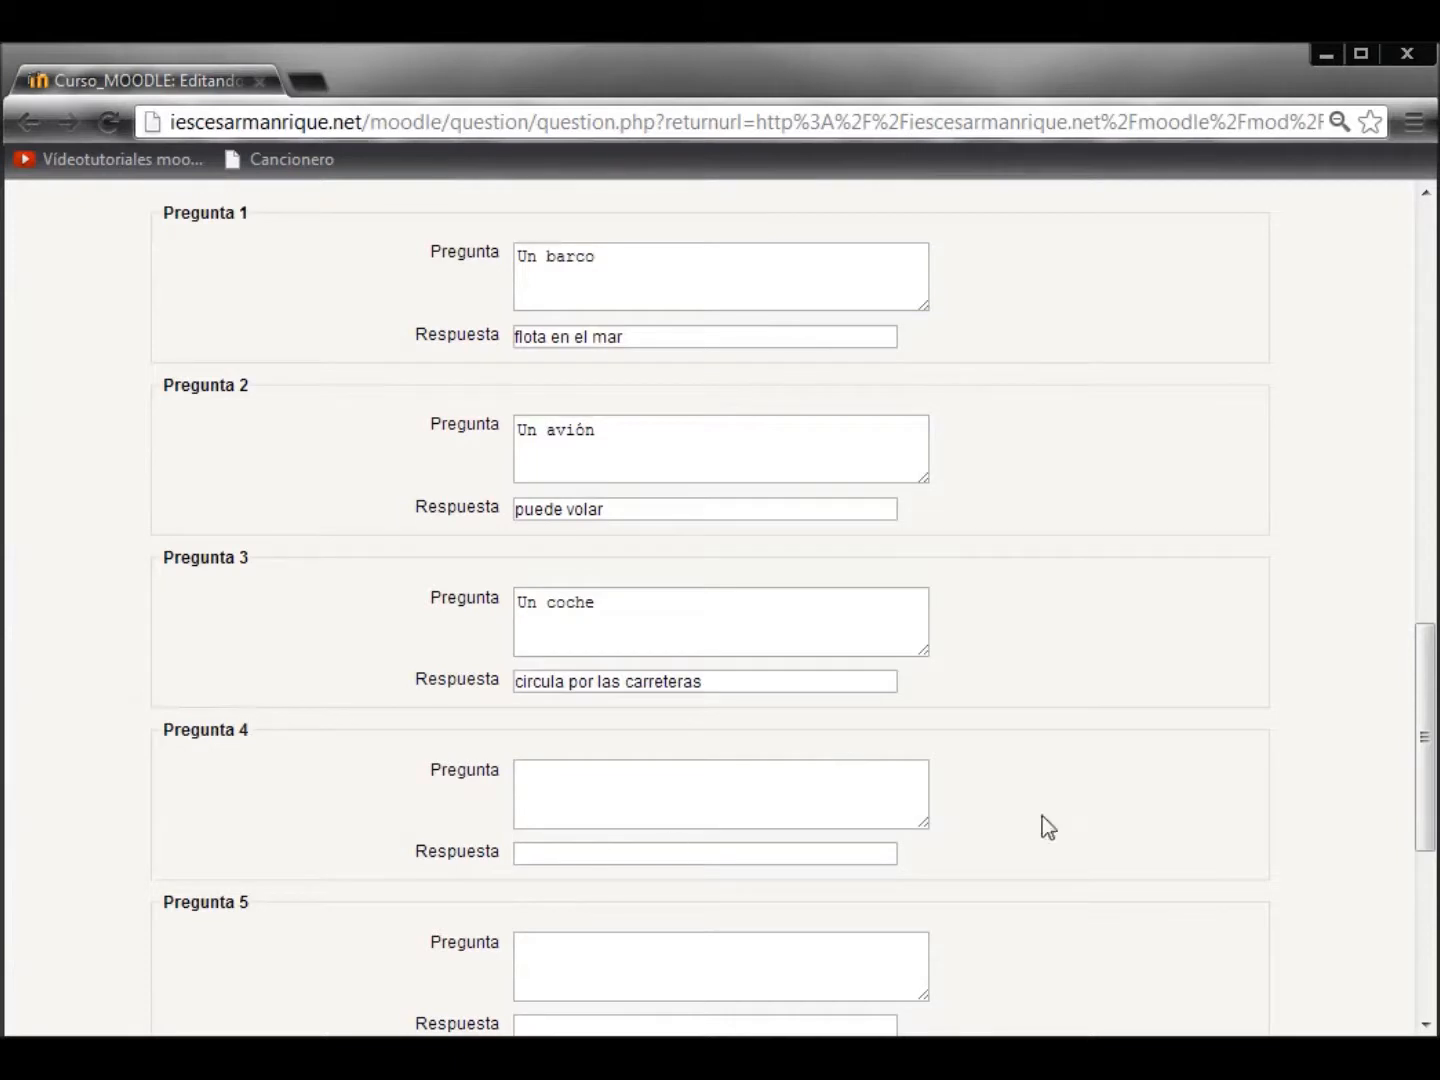
left_click_drag(1430, 656, 1427, 818)
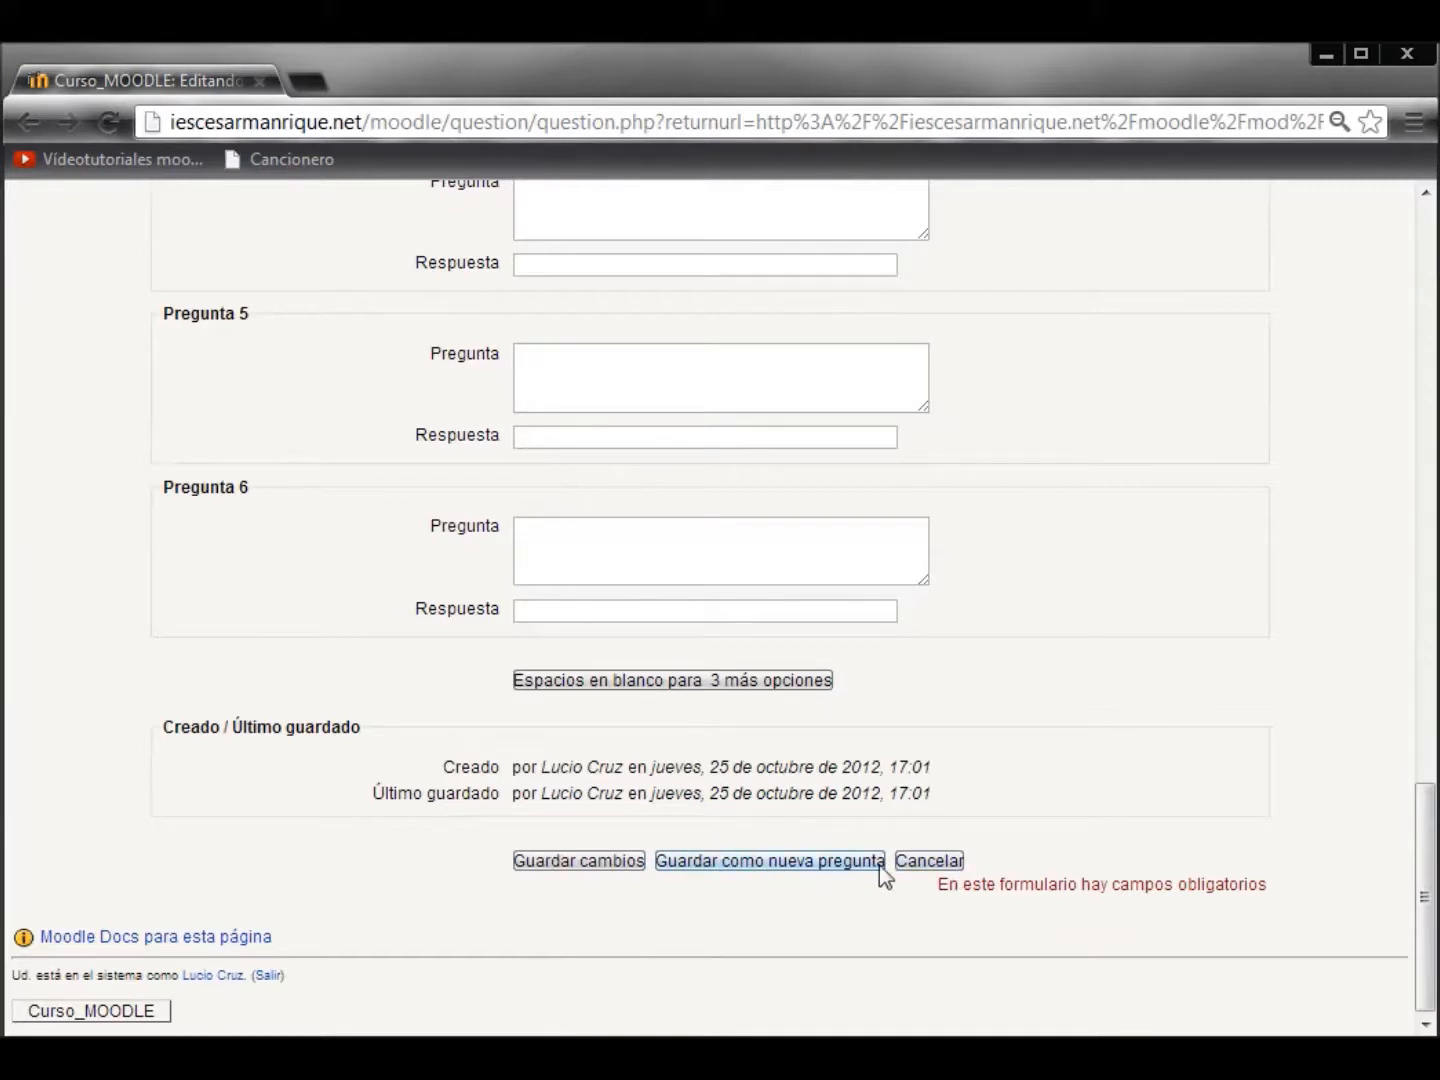
left_click(906, 859)
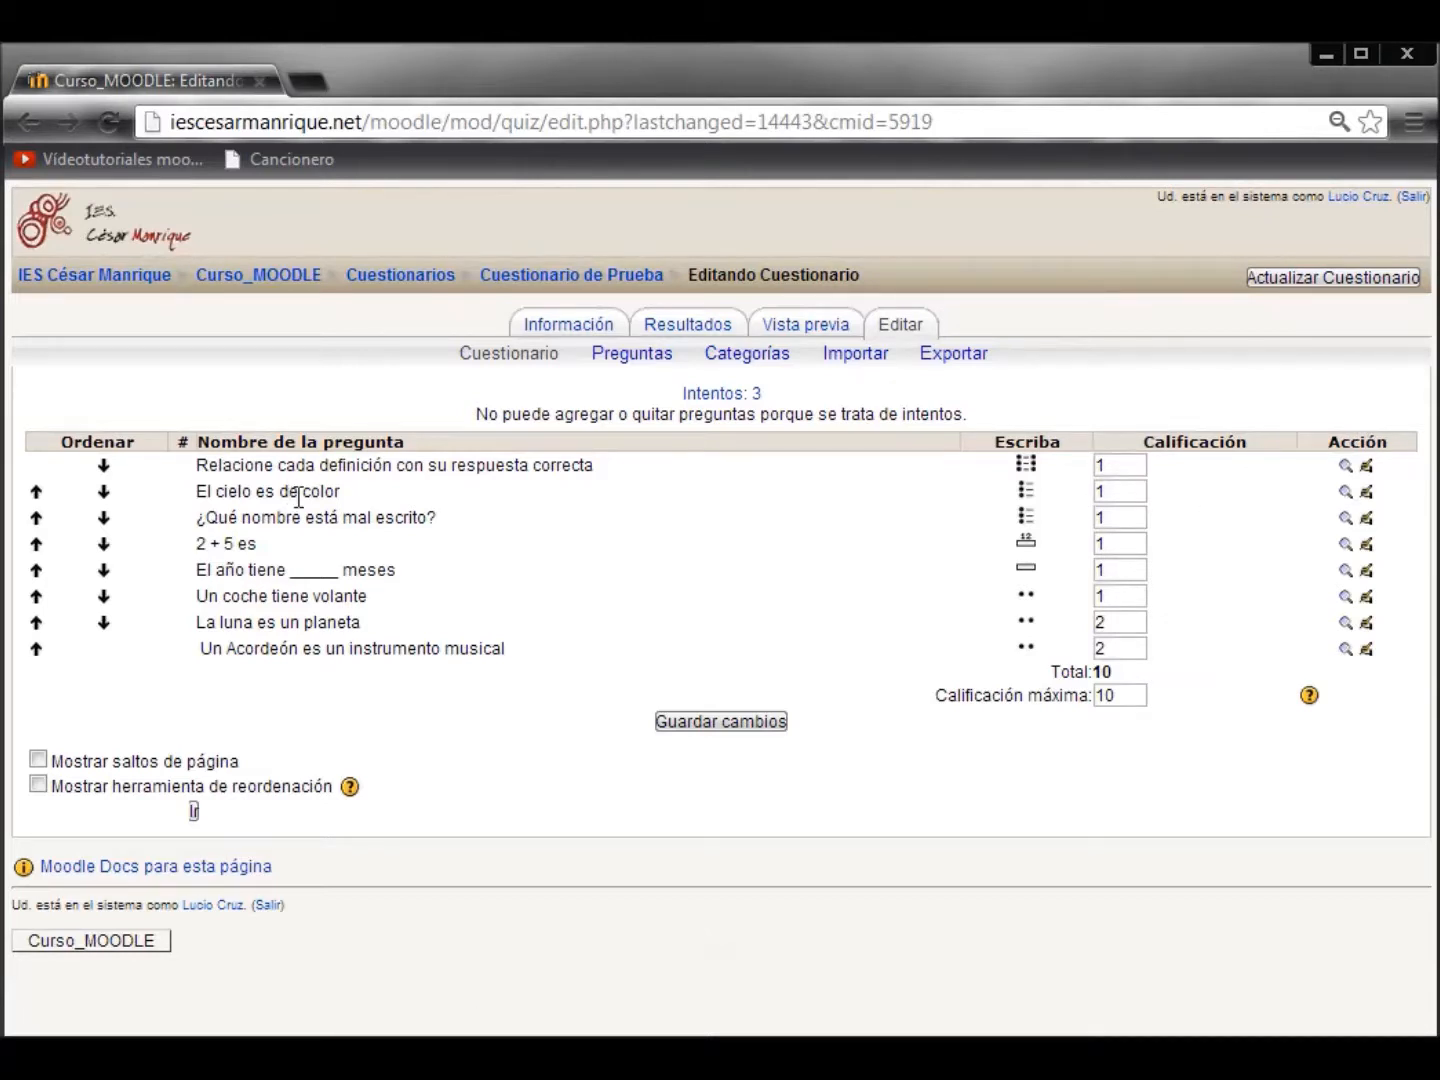
Preview the question "El cielo es de color", submit the answer Azul, and close the preview.
left_click(1346, 491)
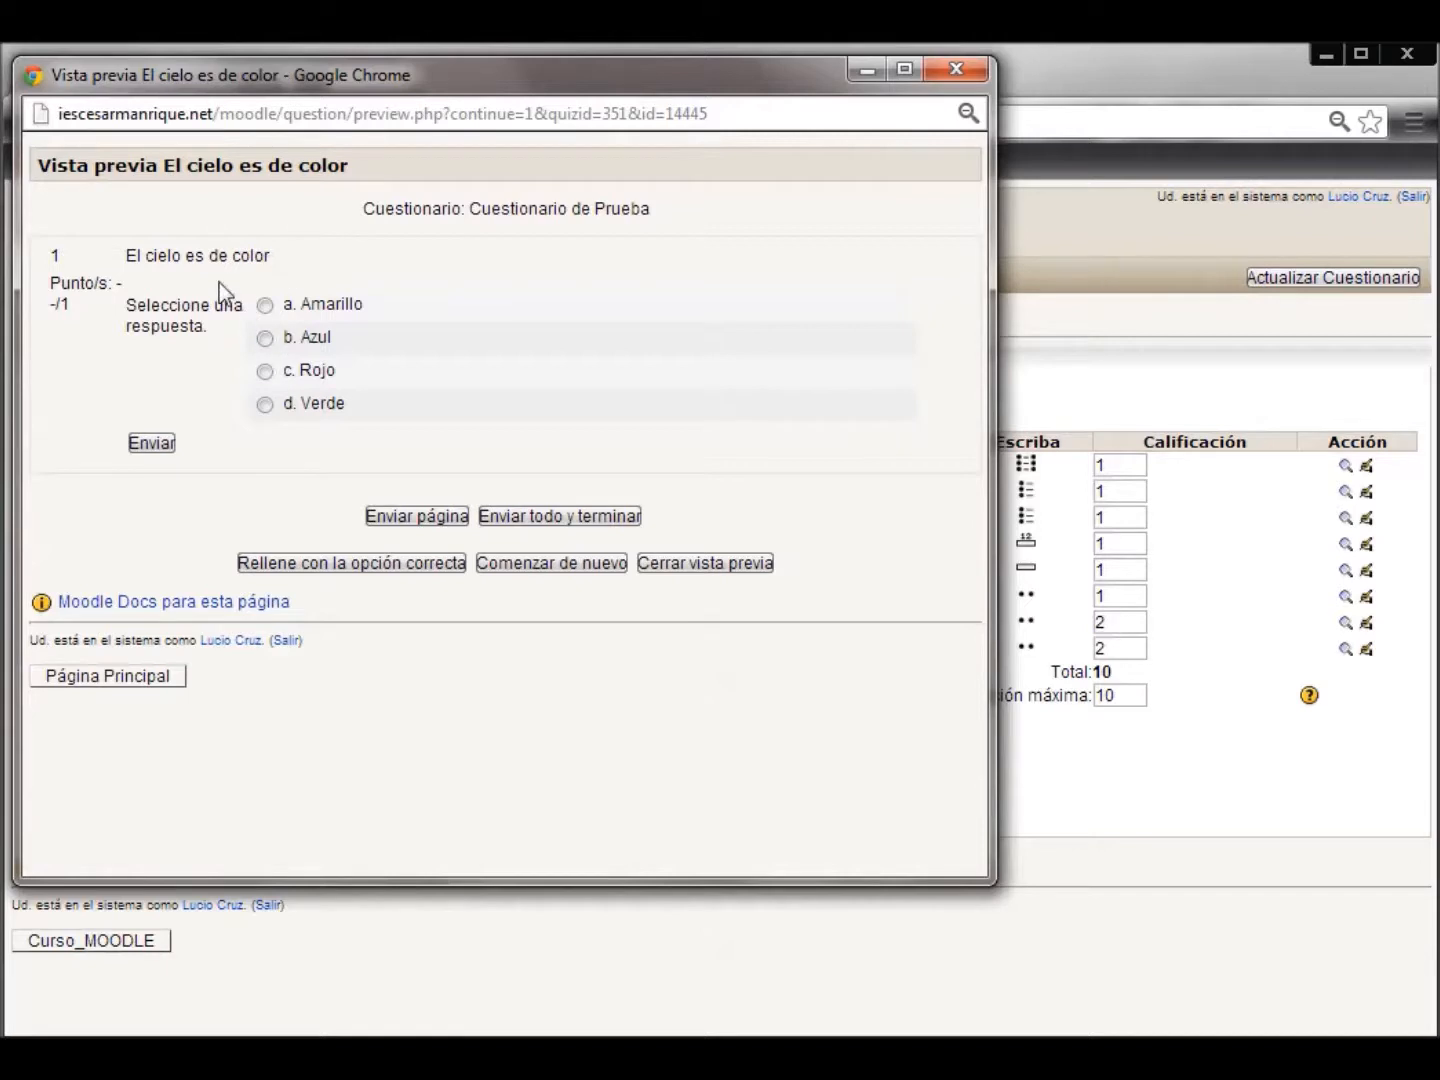
left_click(265, 337)
left_click(151, 443)
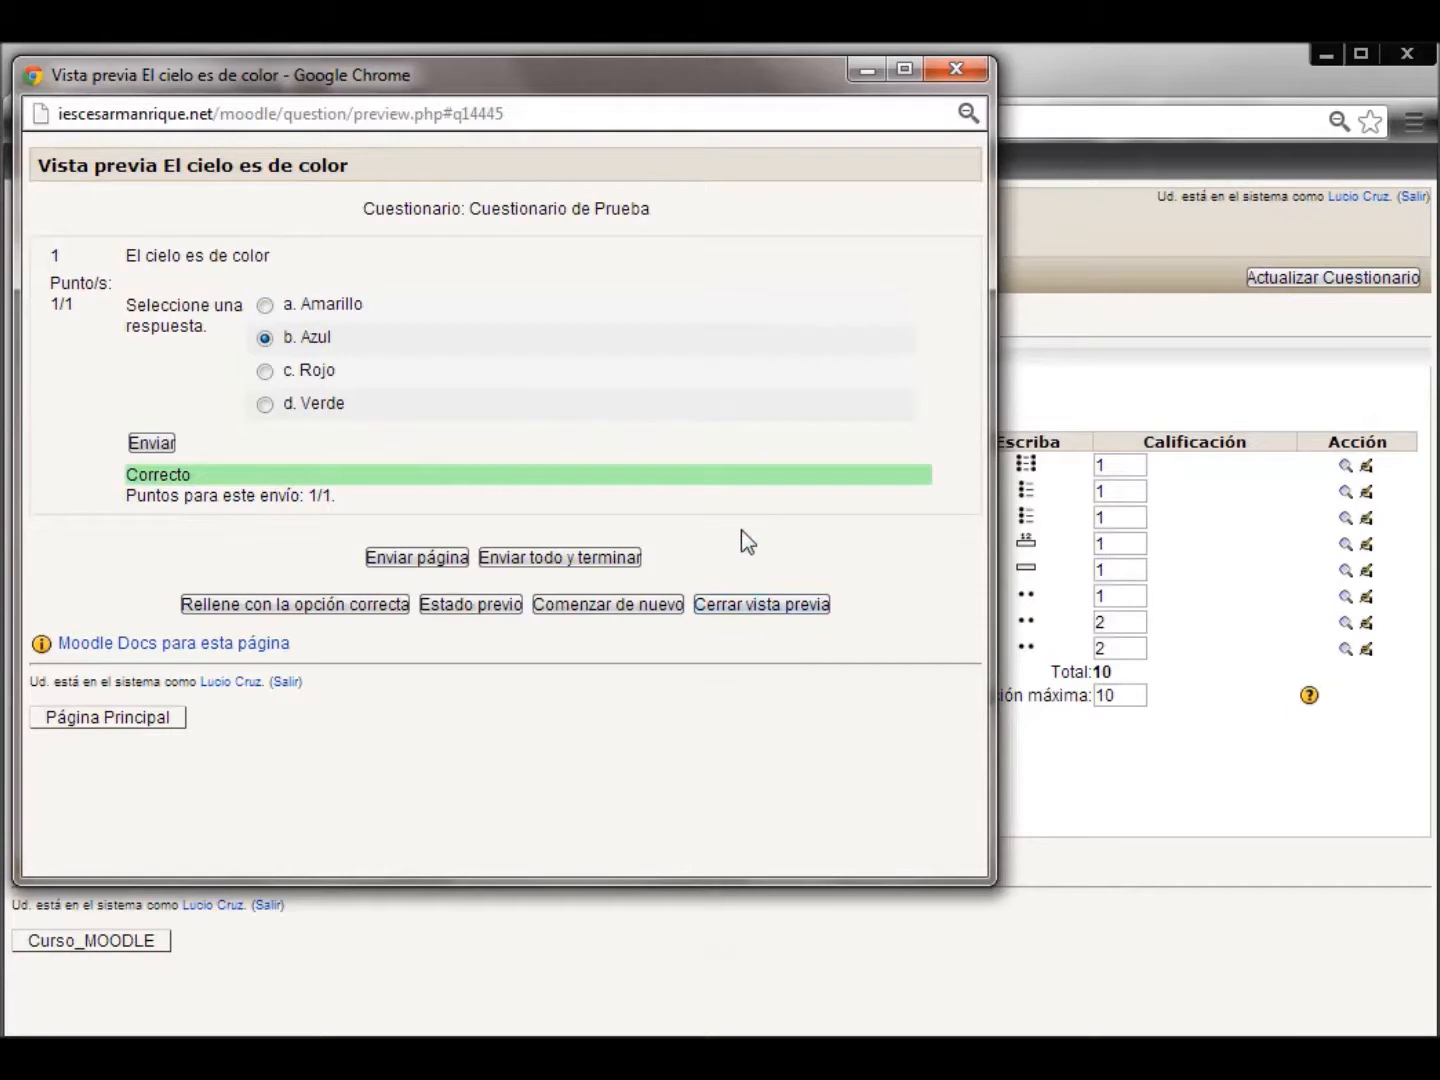
left_click(755, 605)
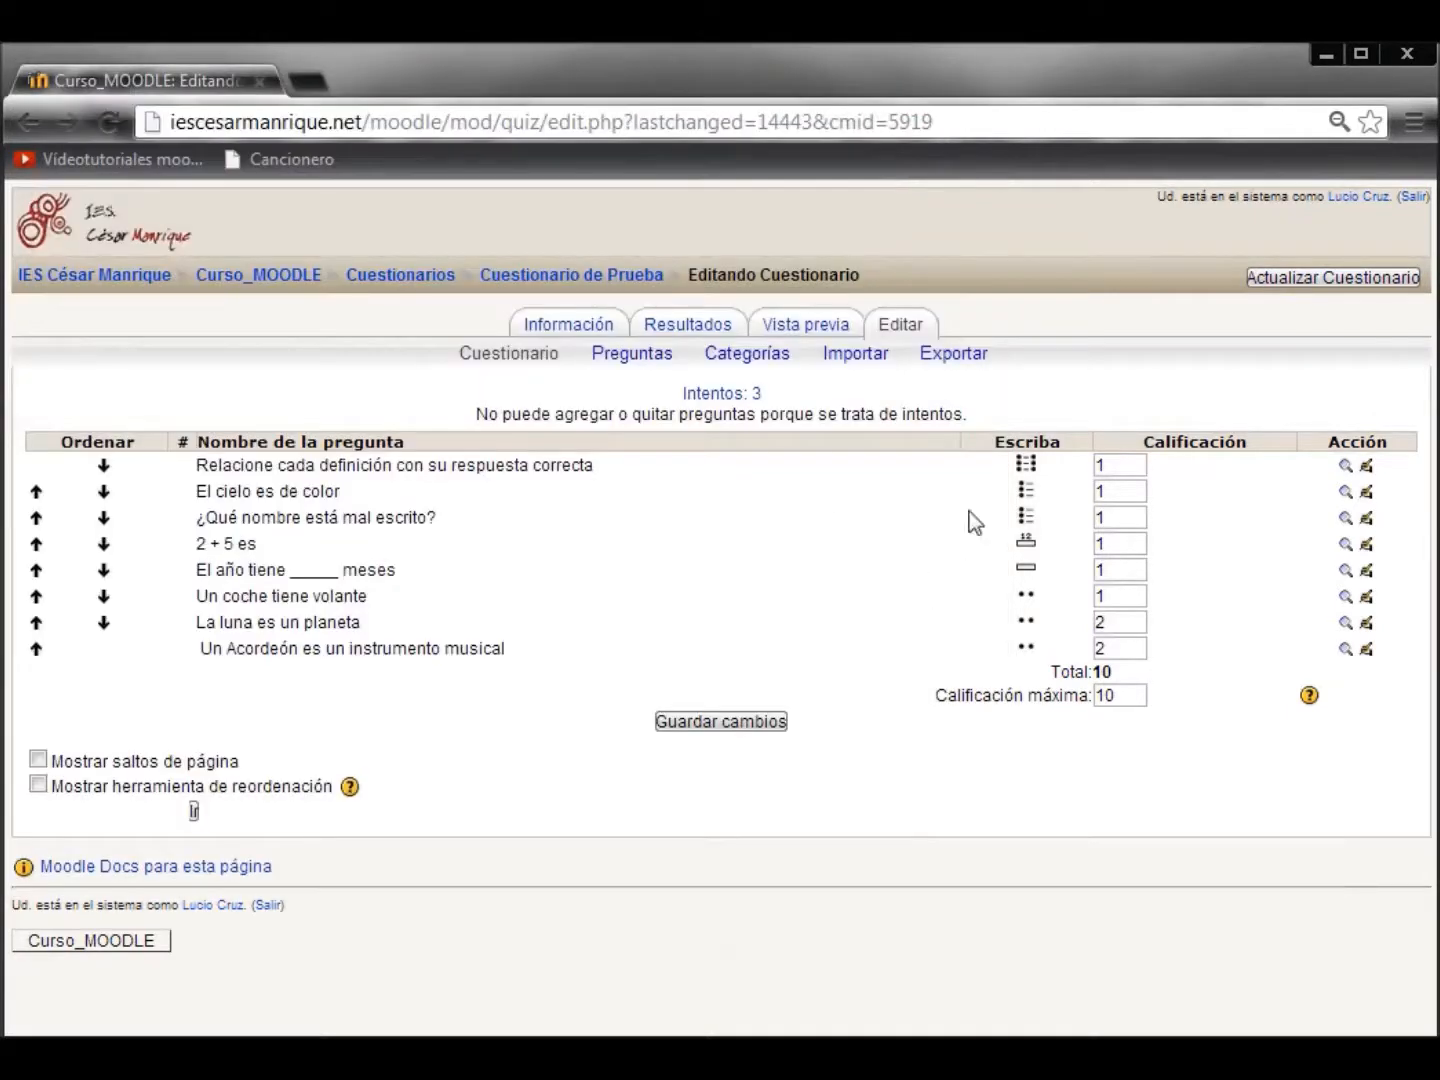
Open the settings of "El cielo es de color" and review its general options, keeping "Sólo una respuesta" and "a., b., c., ..." numbering.
left_click(1366, 491)
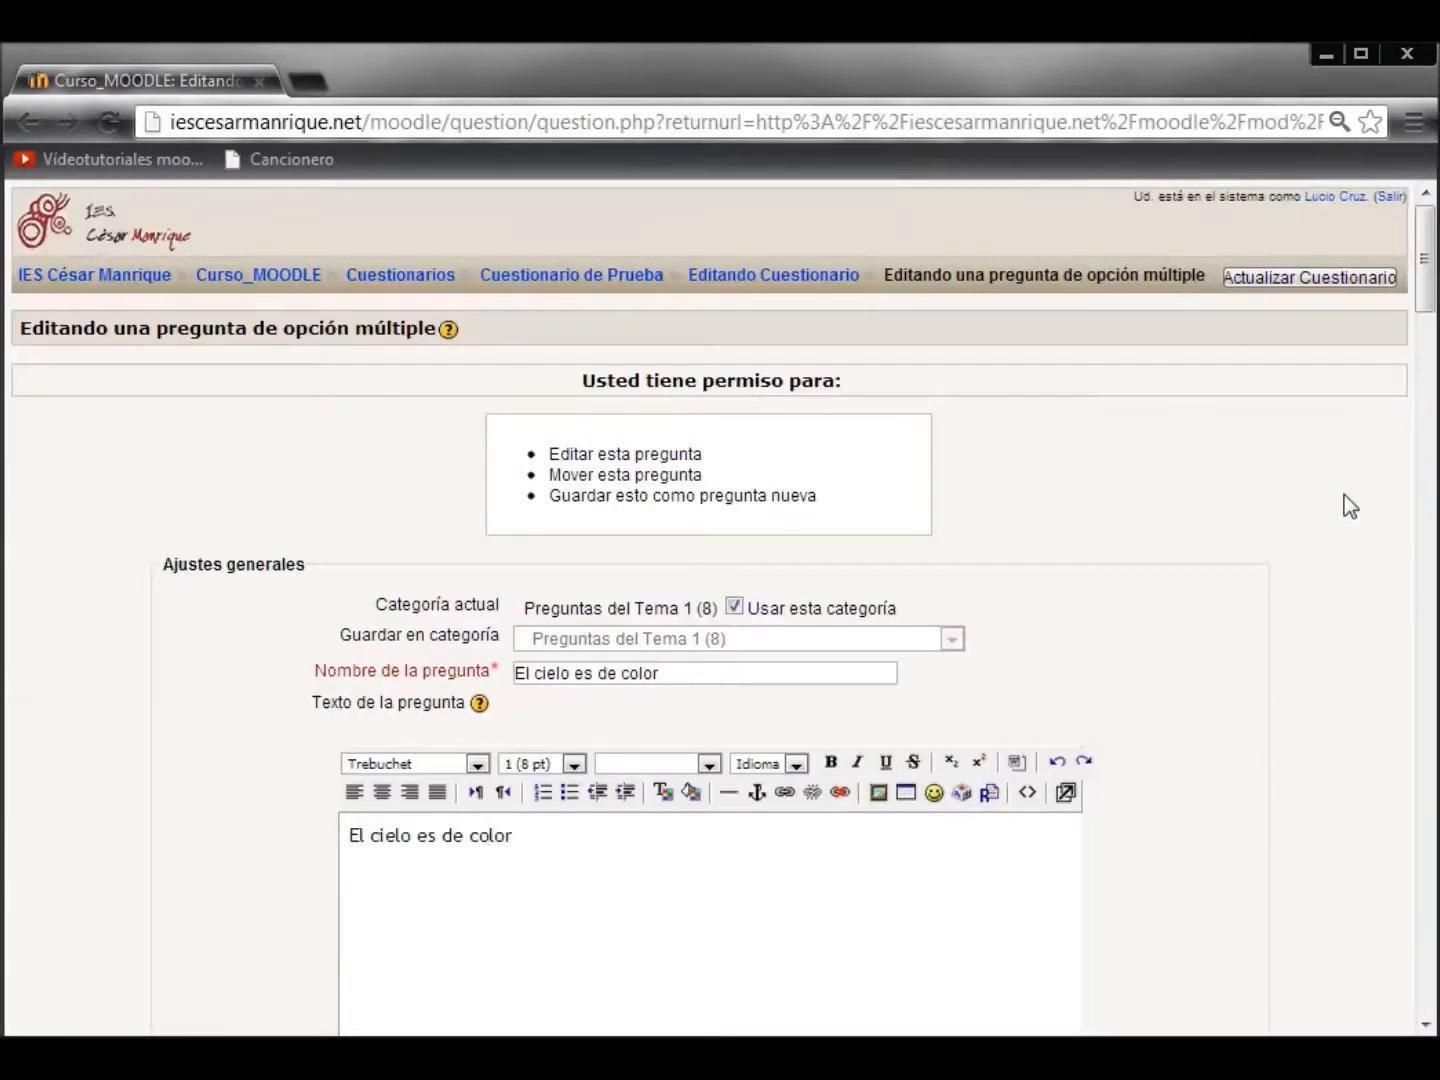
scroll(1311, 548, "down", 3)
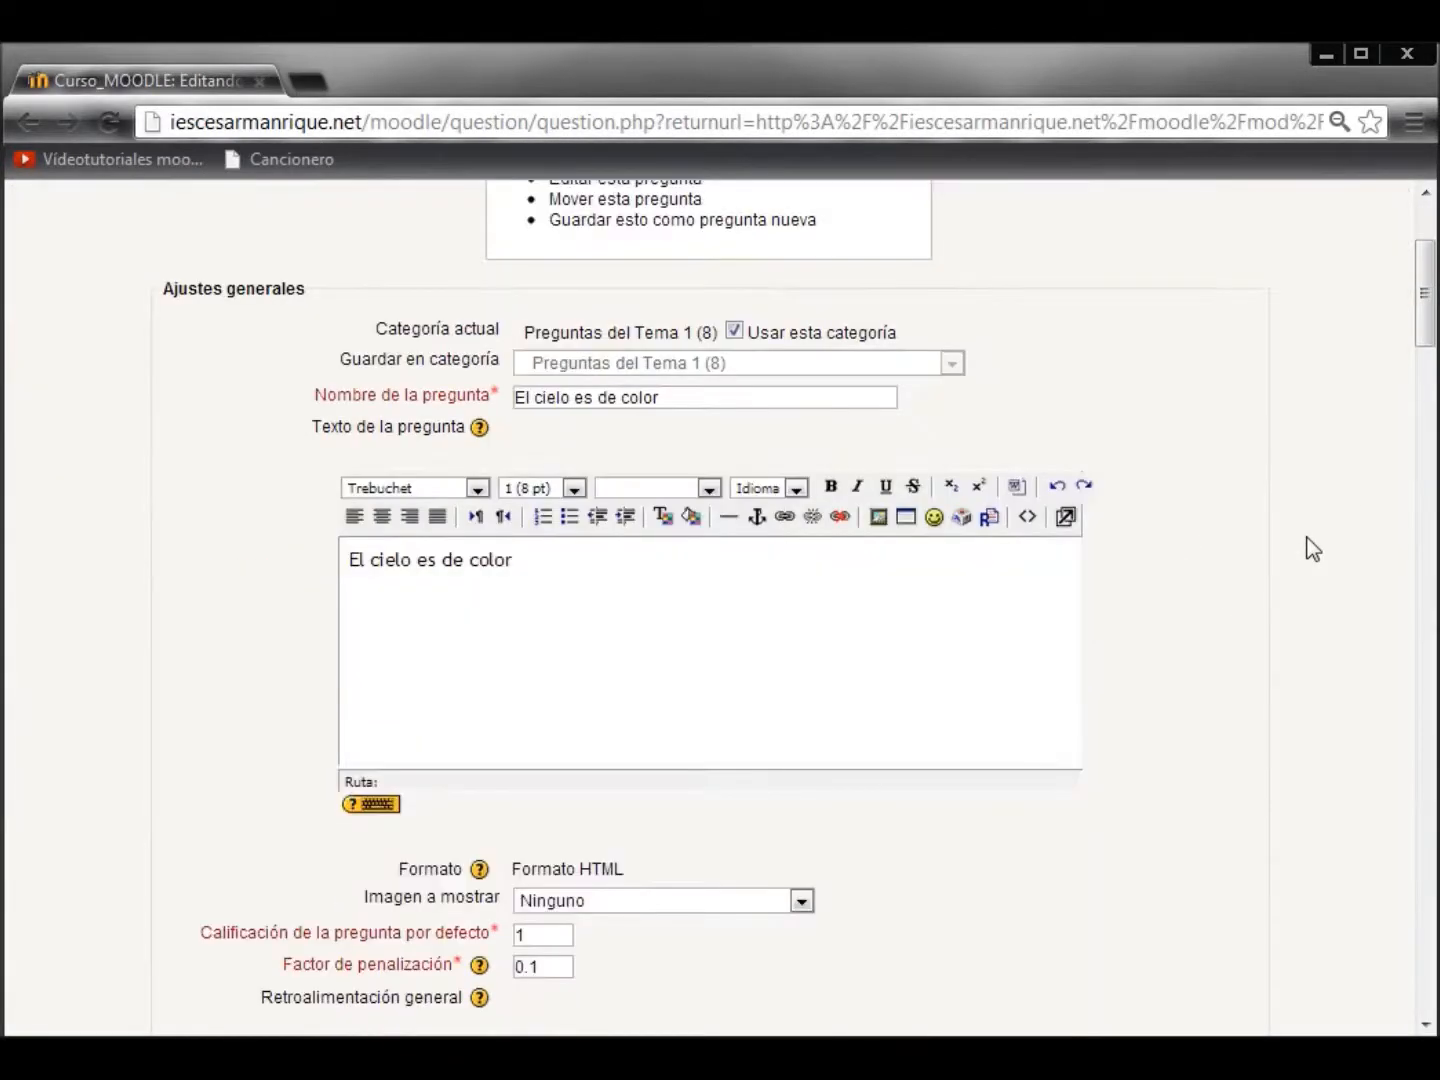
scroll(1310, 548, "up", 2)
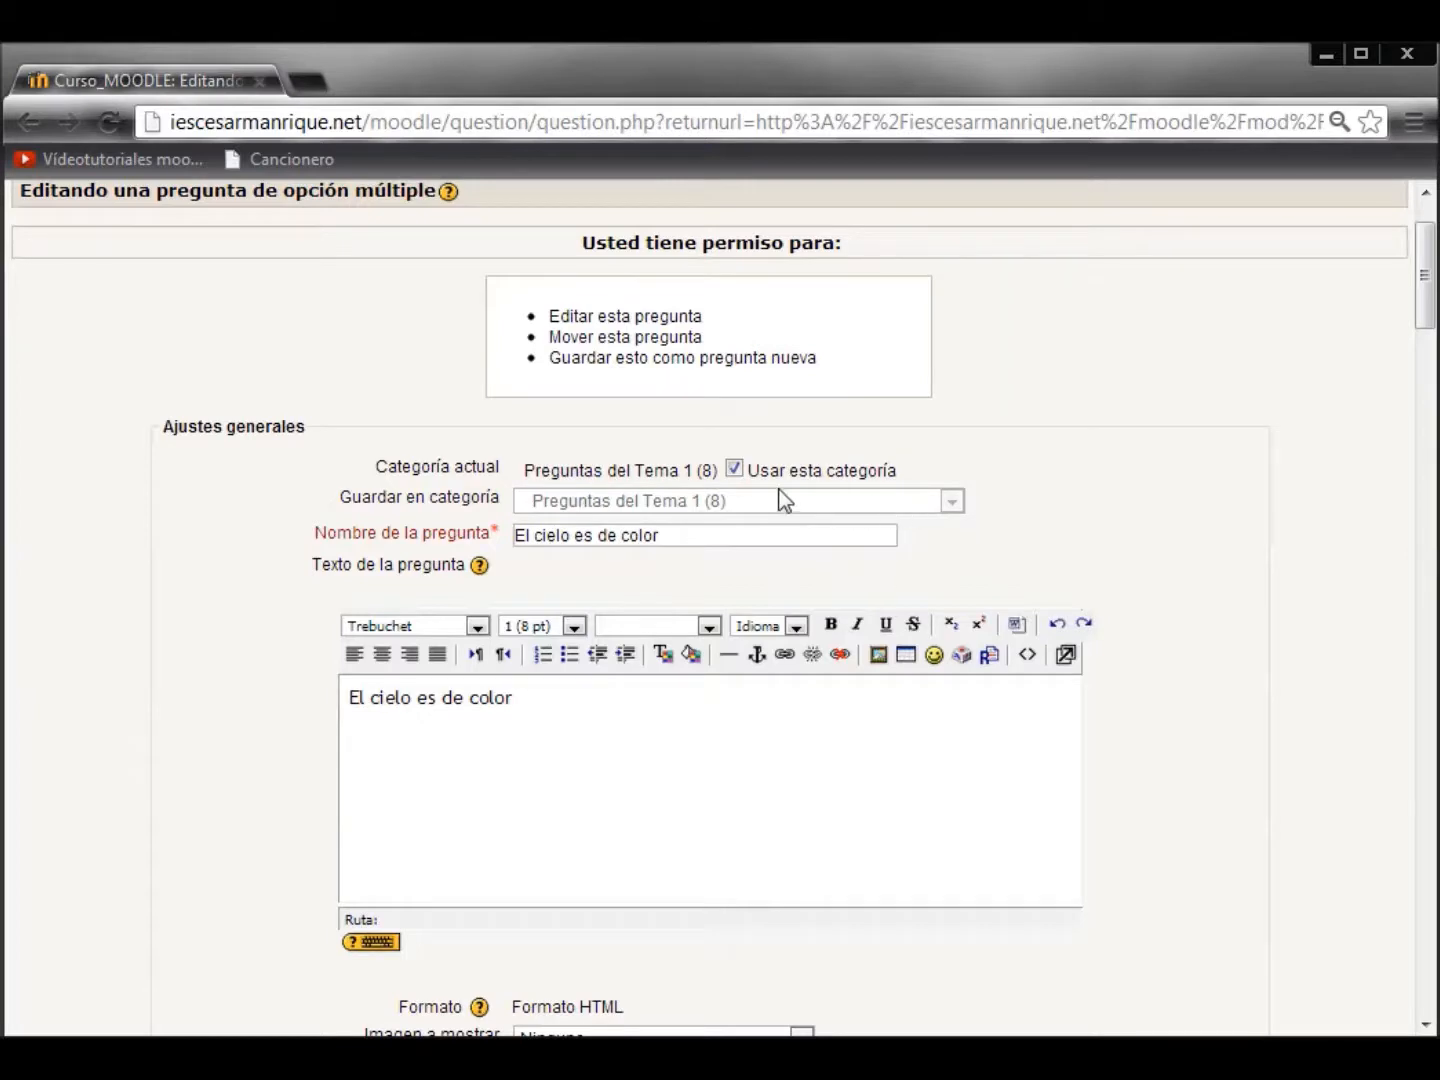
left_click_drag(1430, 274, 1417, 386)
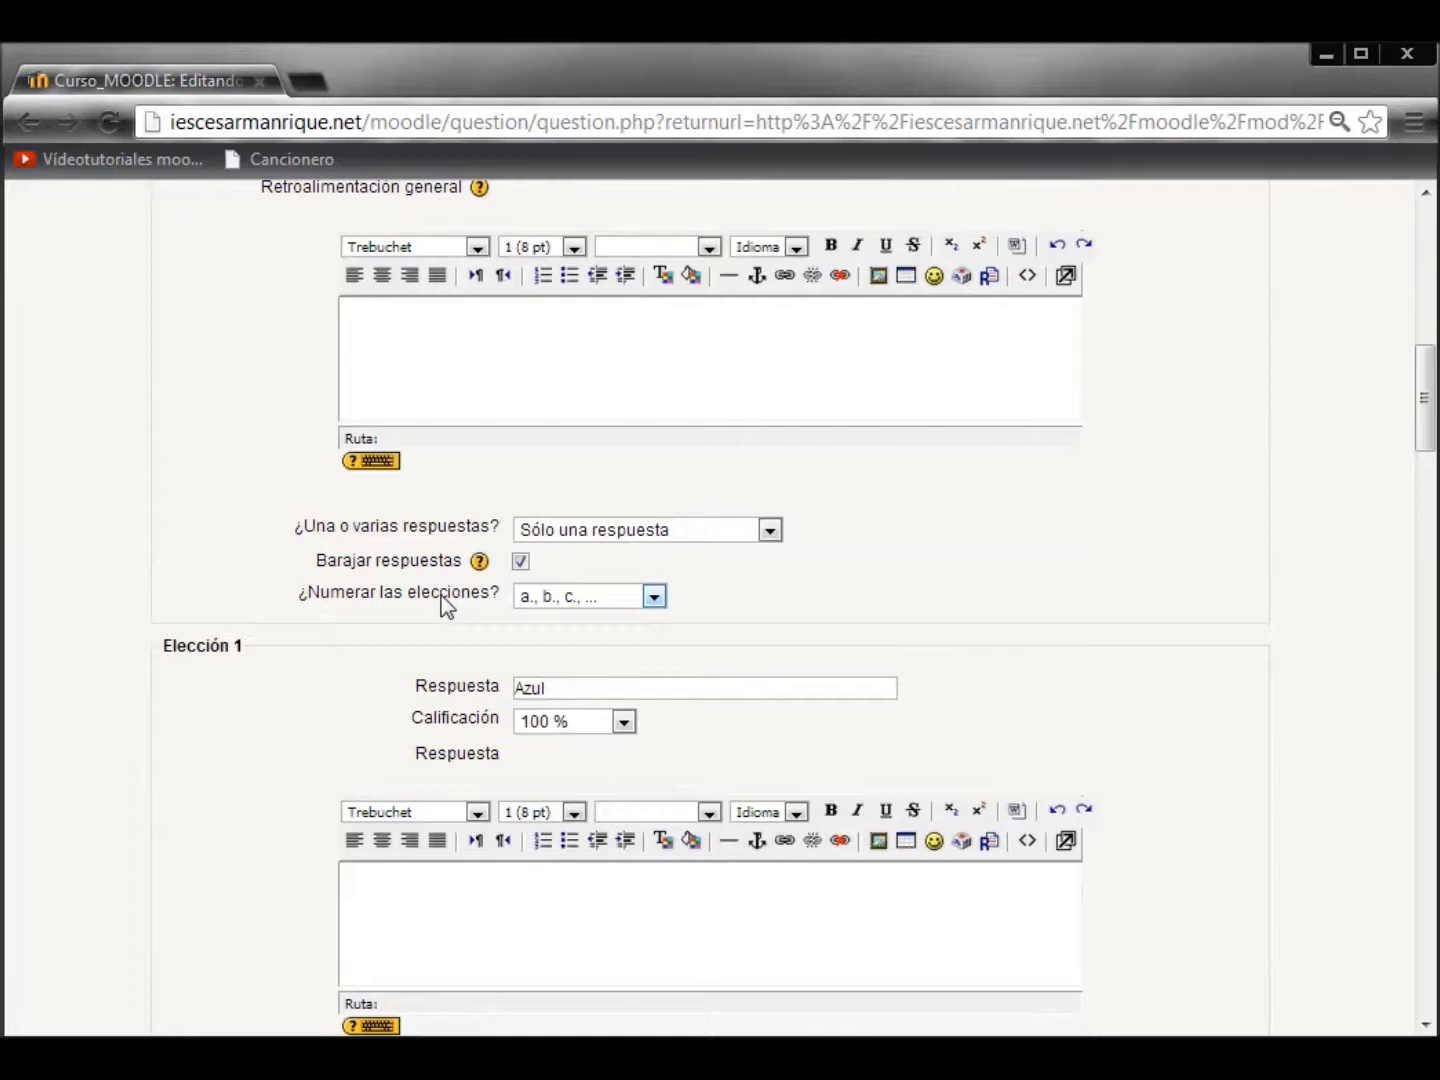
left_click(770, 531)
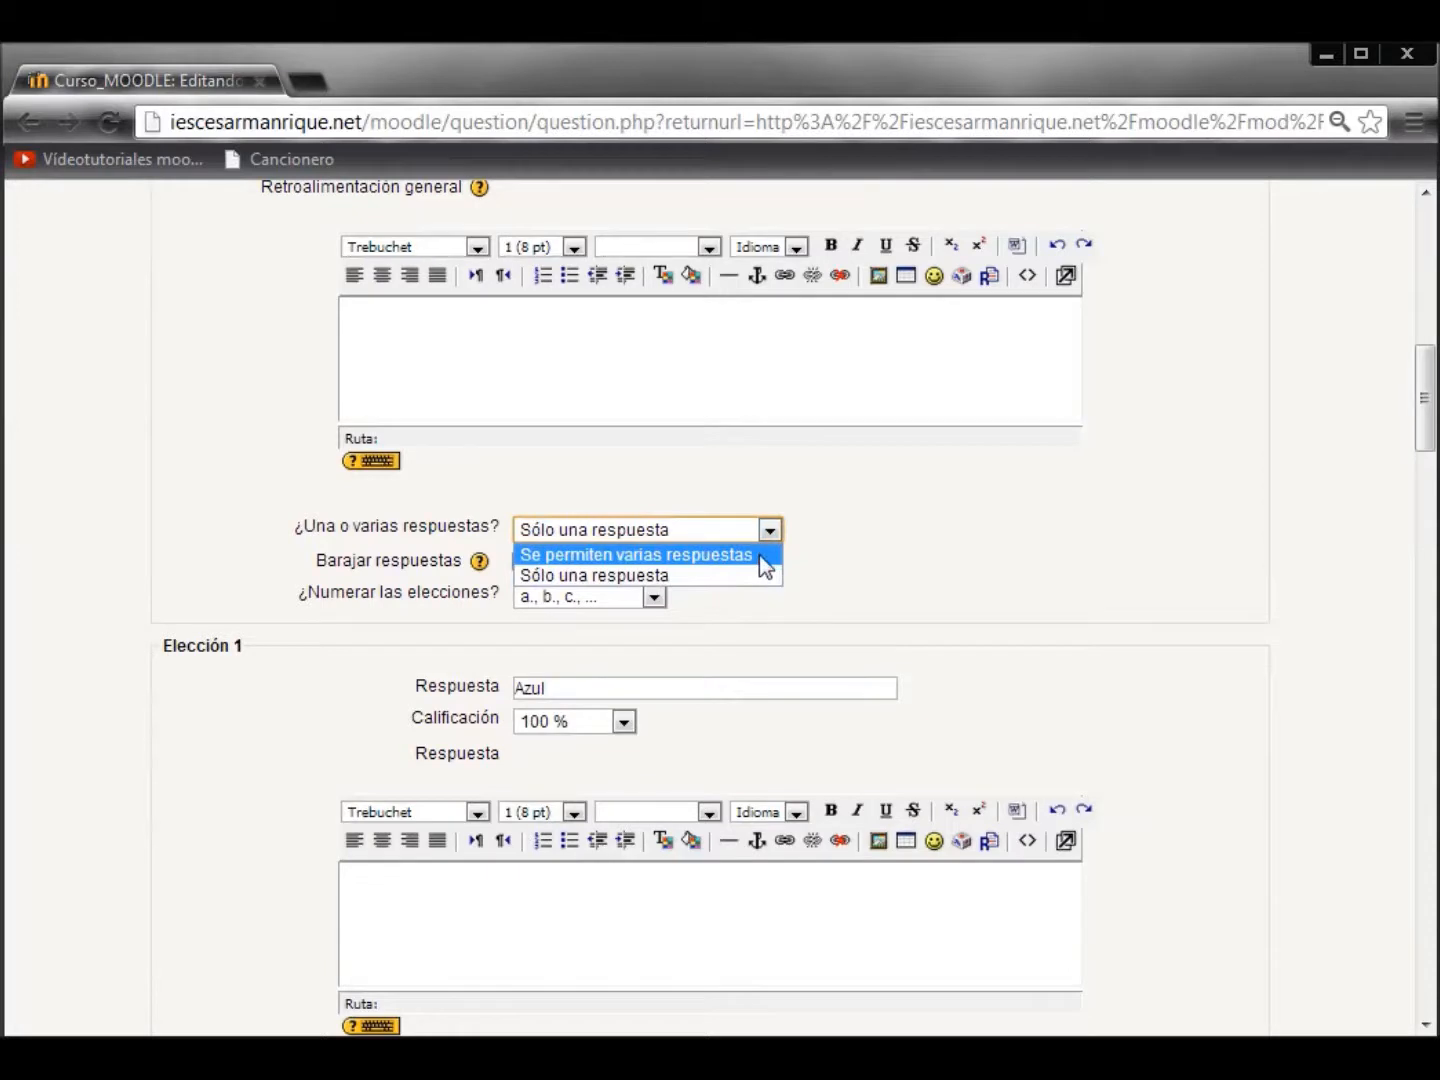
left_click(699, 576)
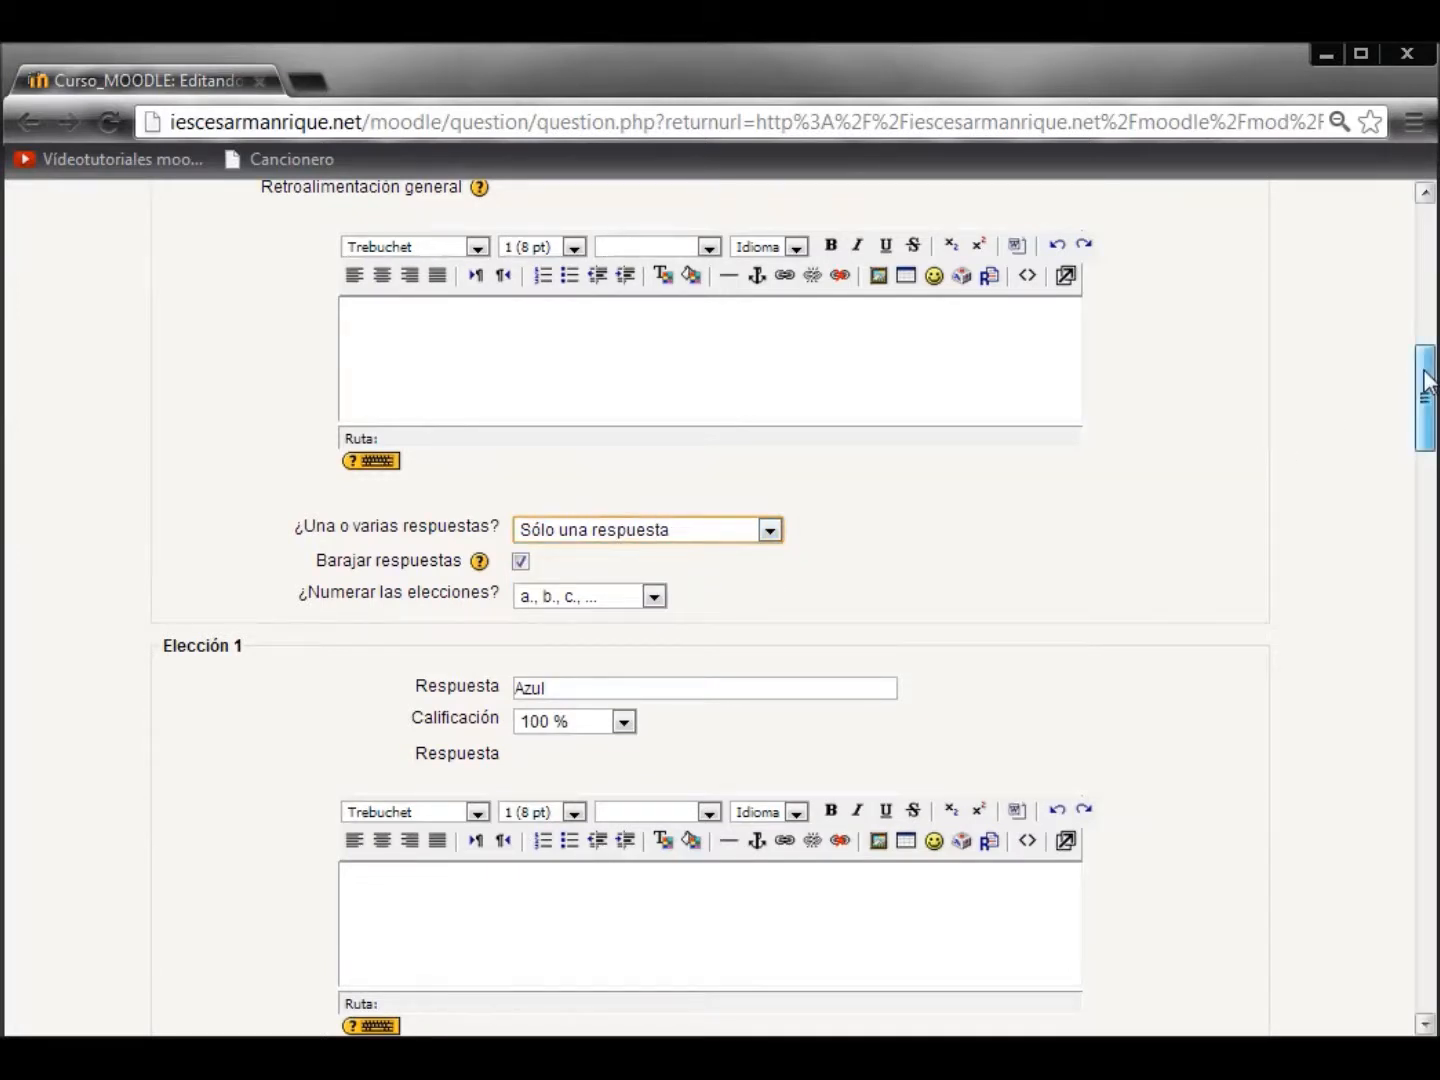
left_click_drag(1425, 378, 1425, 405)
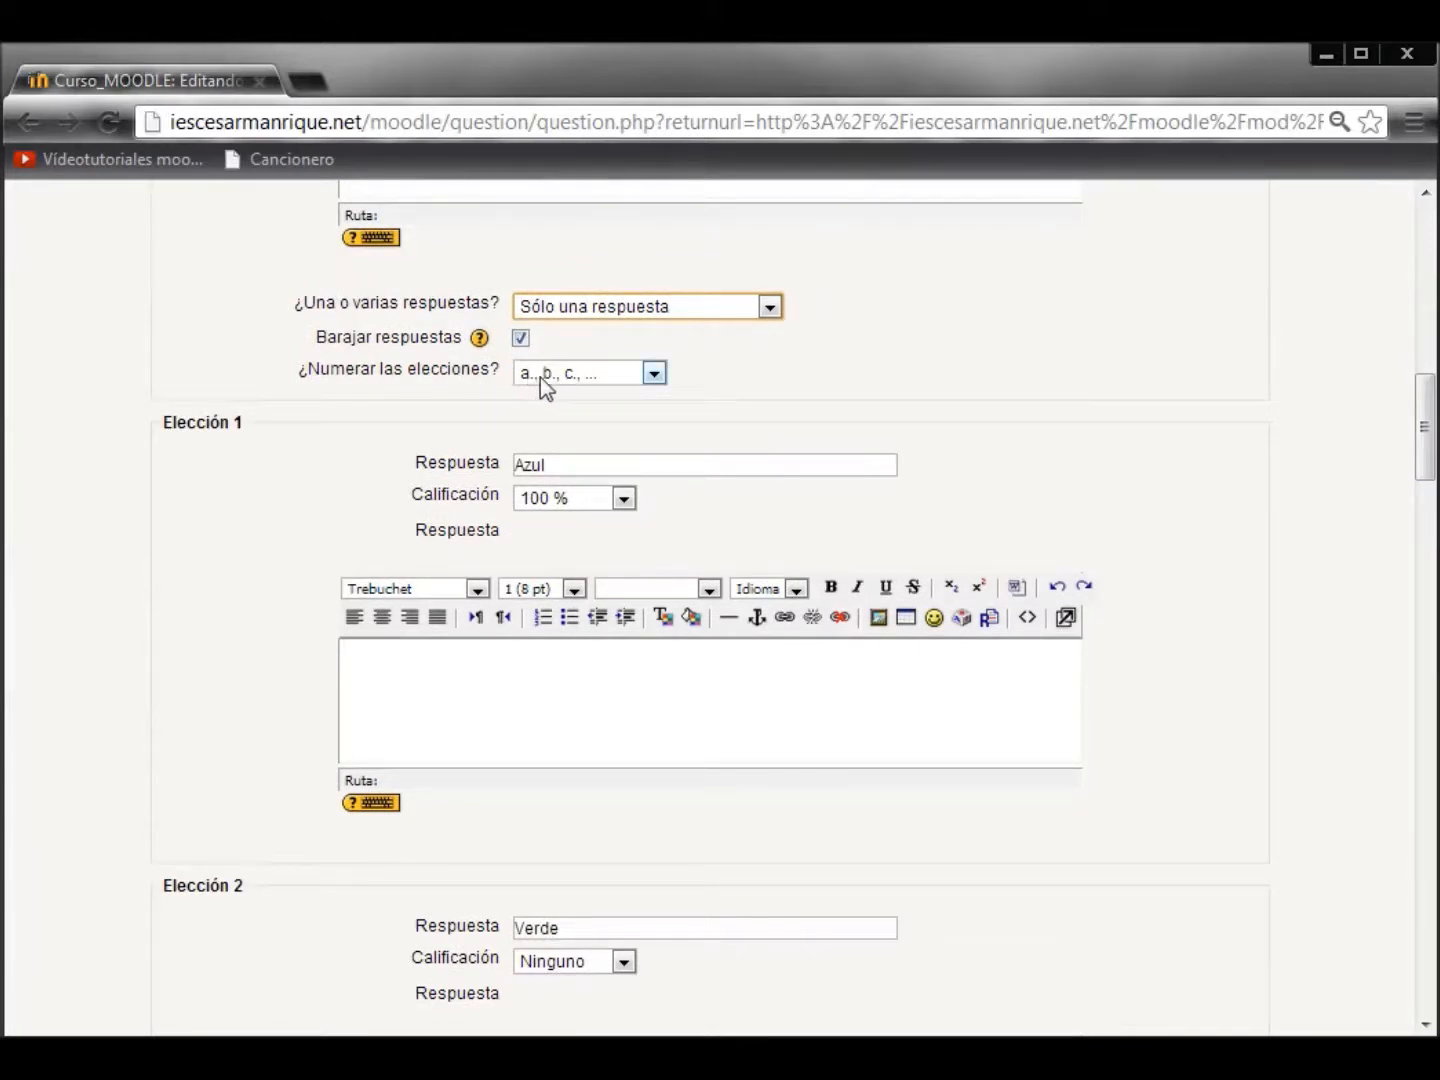
left_click(660, 376)
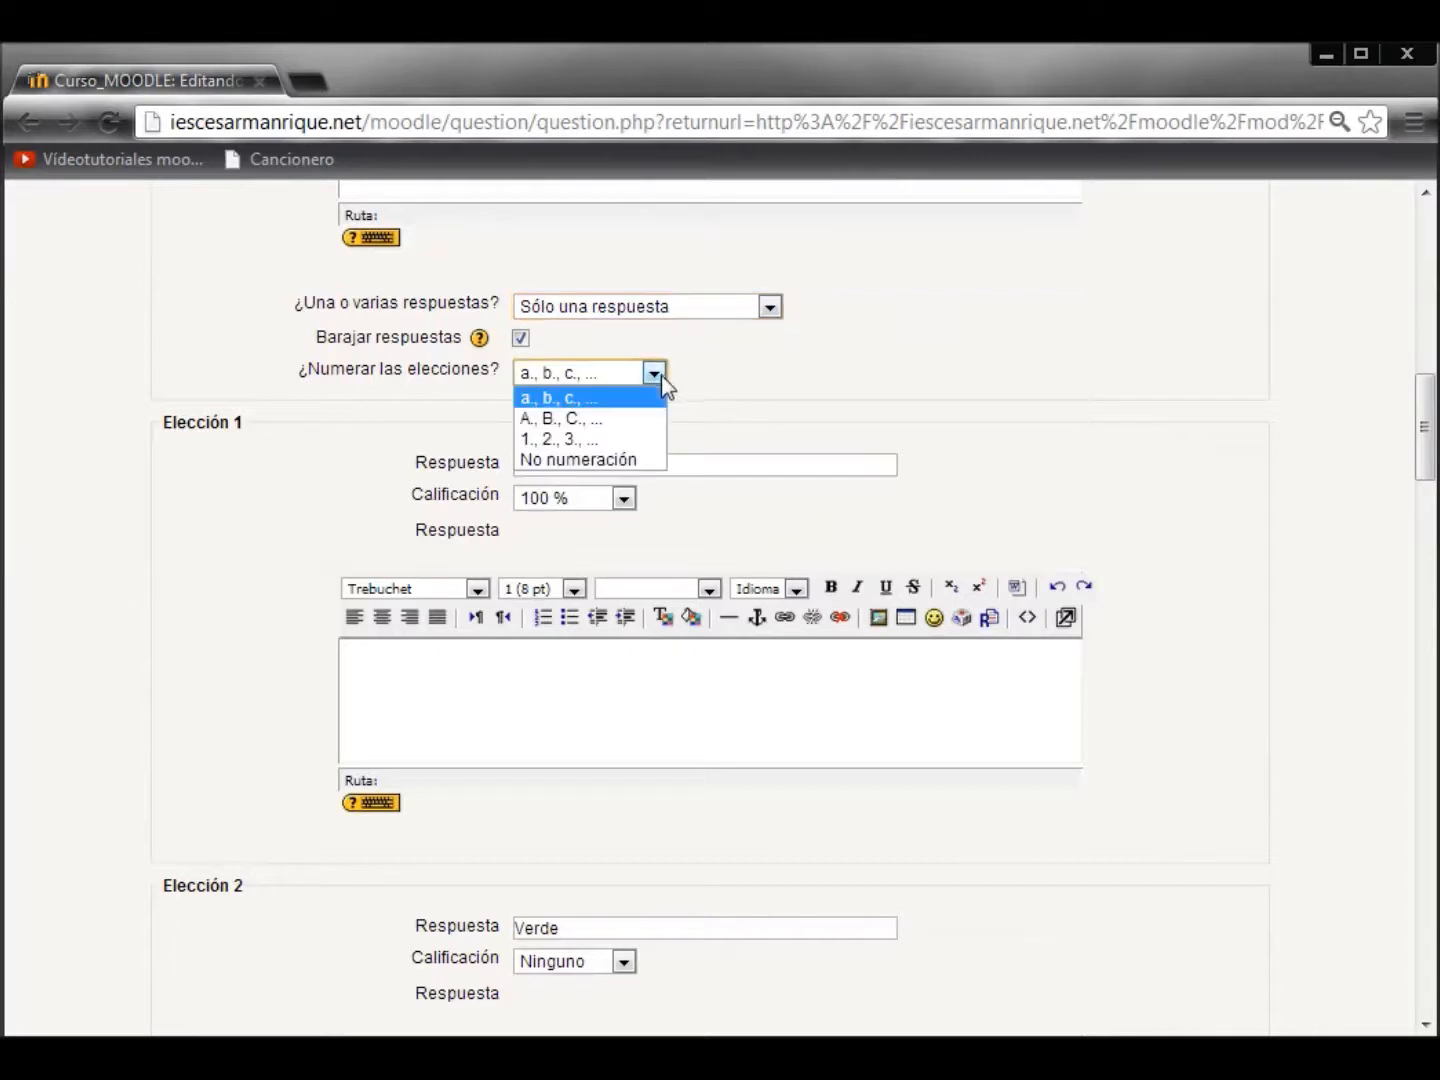
left_click(571, 398)
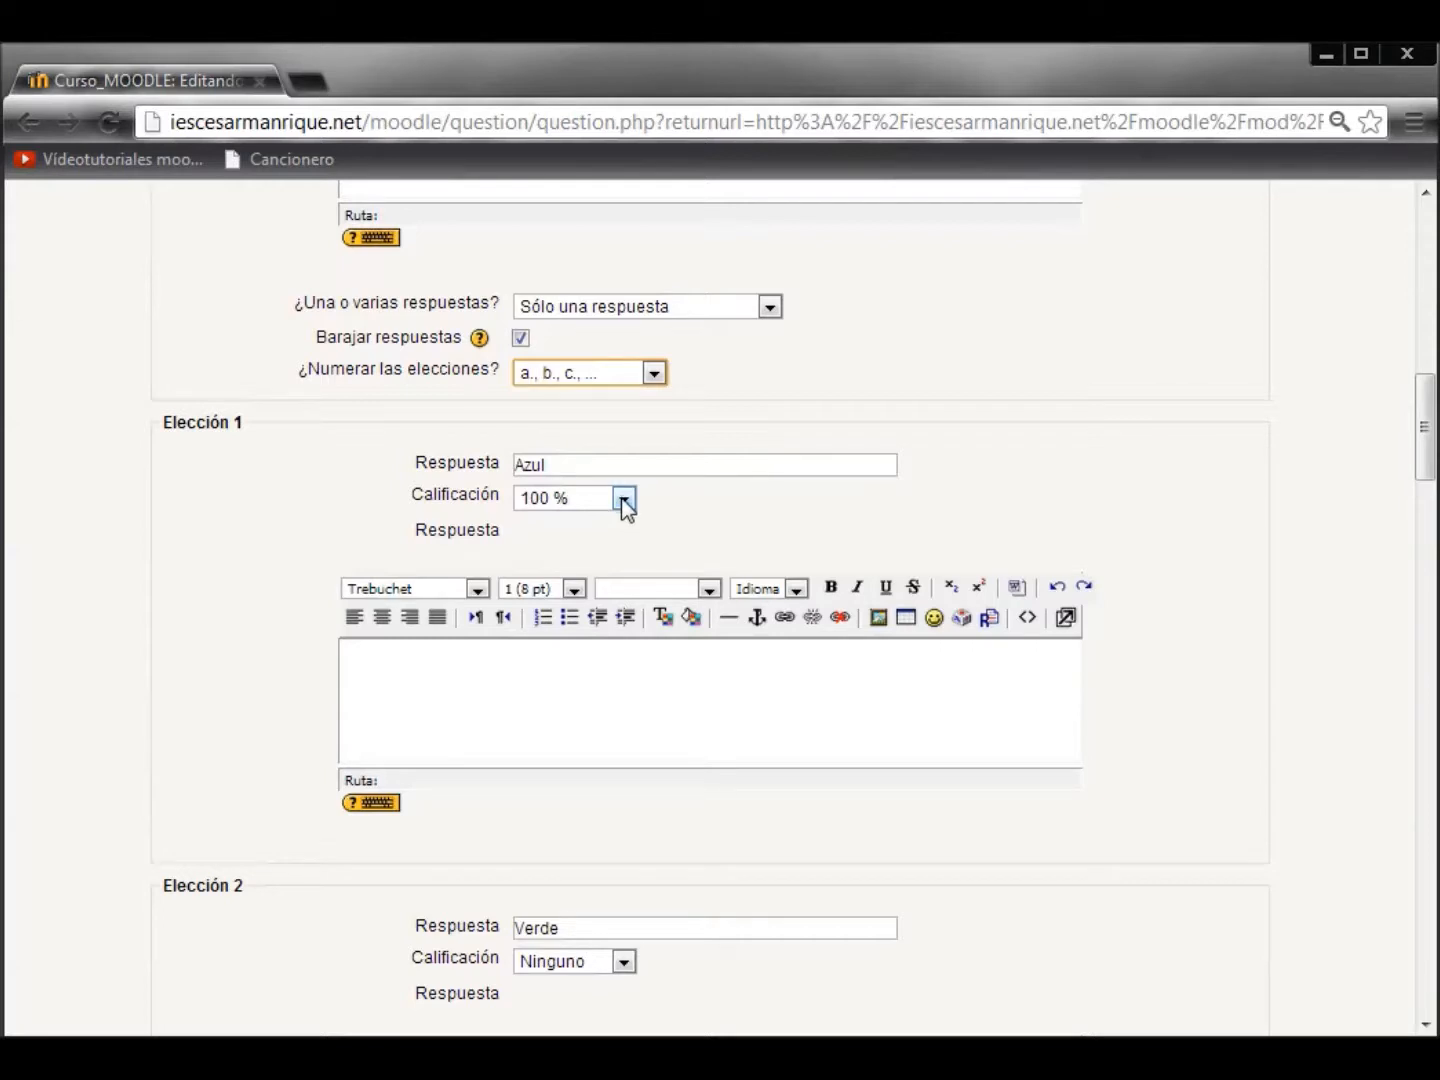
Look through the answer choices and their grades for "El cielo es de color", and leave the settings without saving.
left_click_drag(1424, 422, 1392, 487)
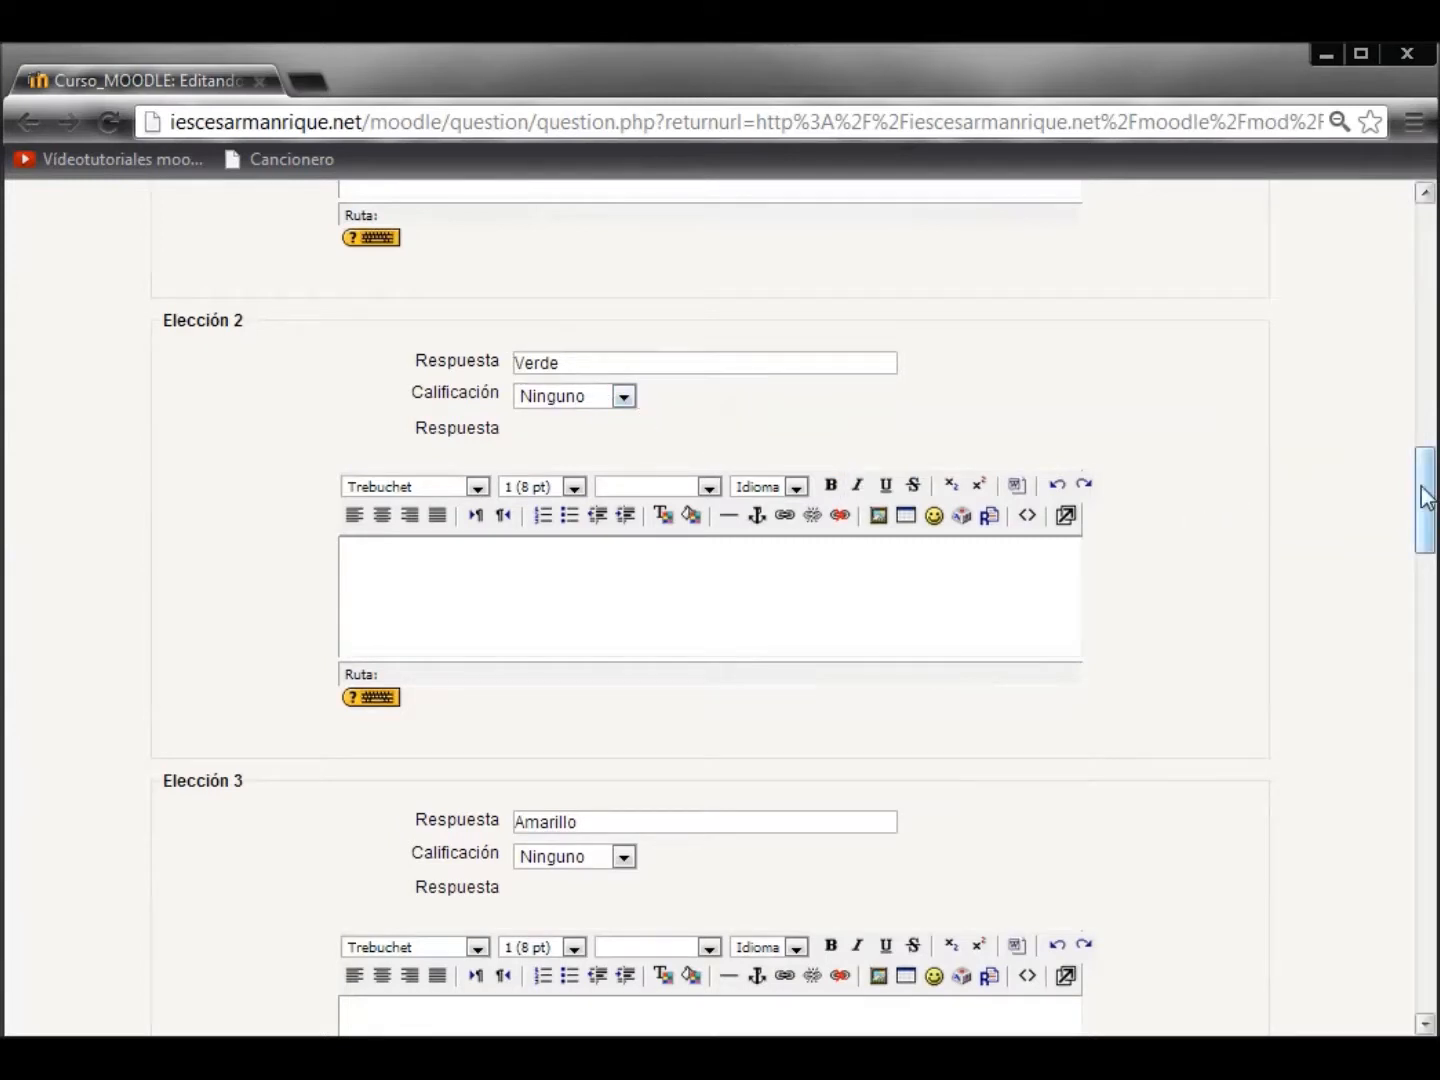
left_click_drag(1427, 500, 1405, 565)
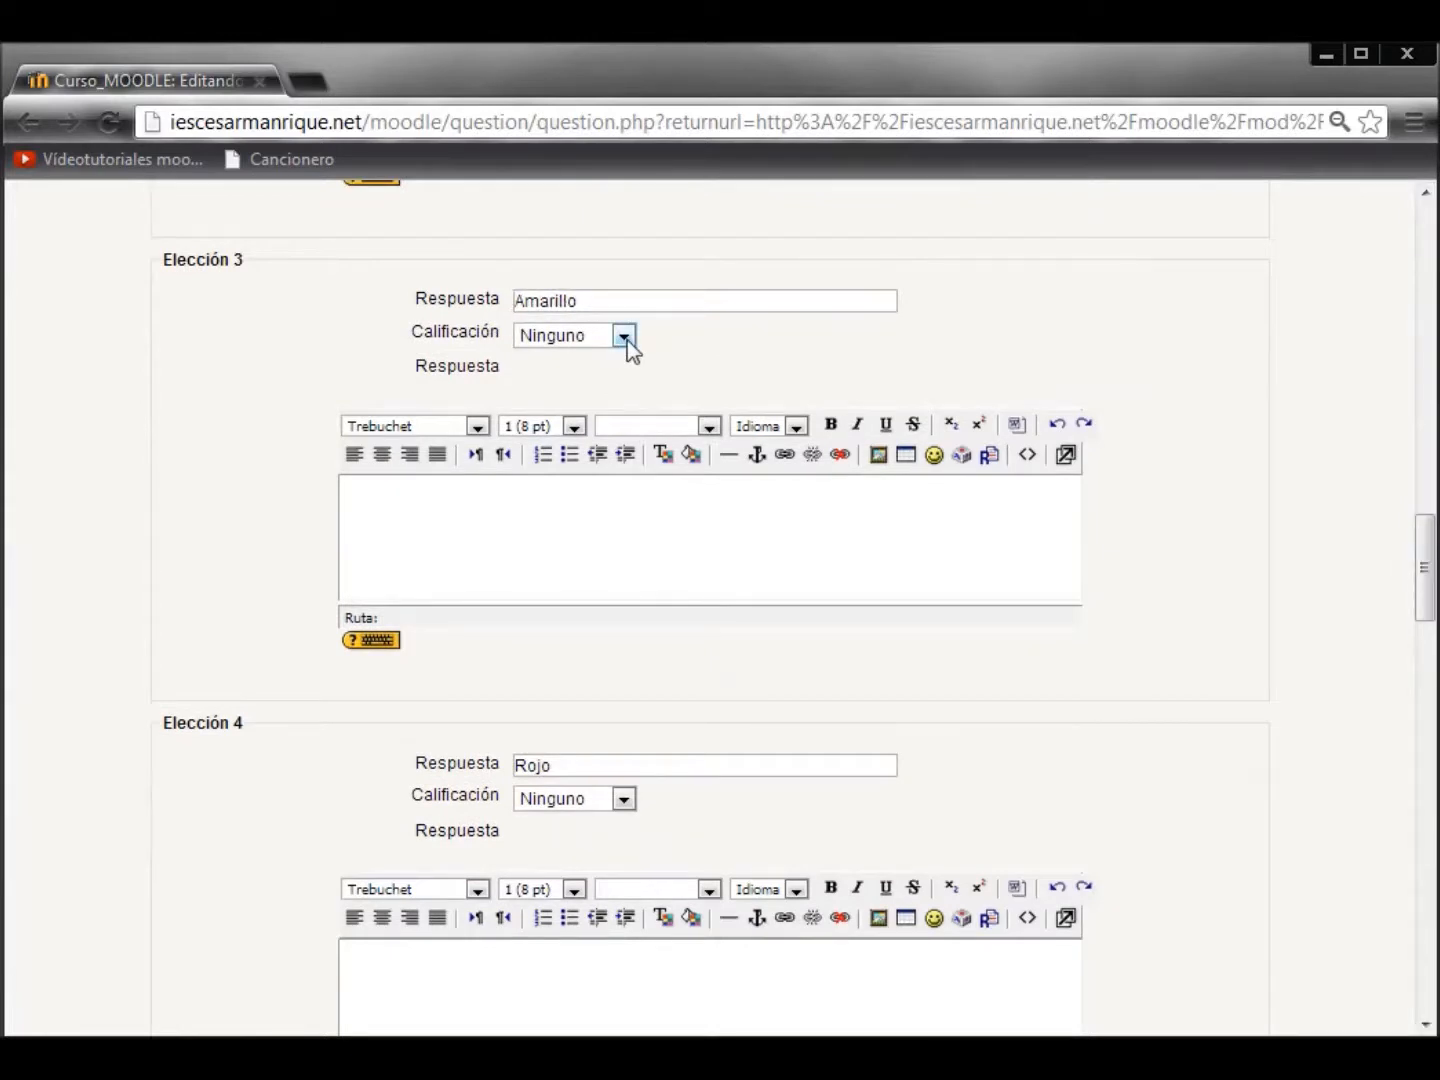
left_click_drag(1424, 566, 1417, 660)
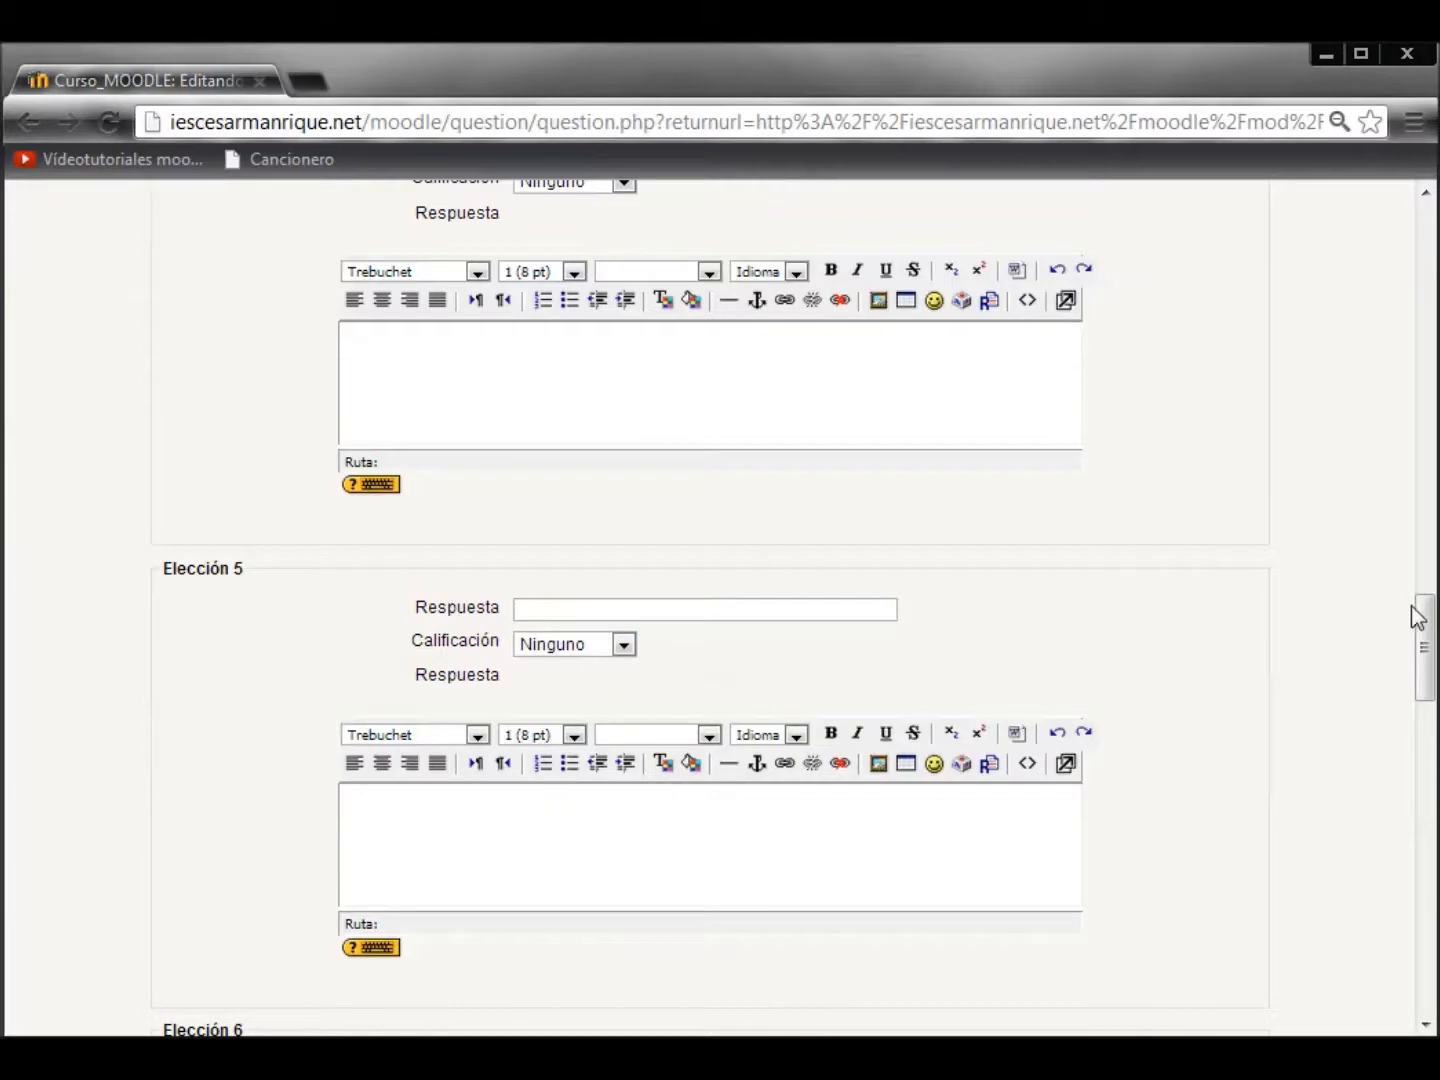
left_click_drag(1425, 630, 1401, 958)
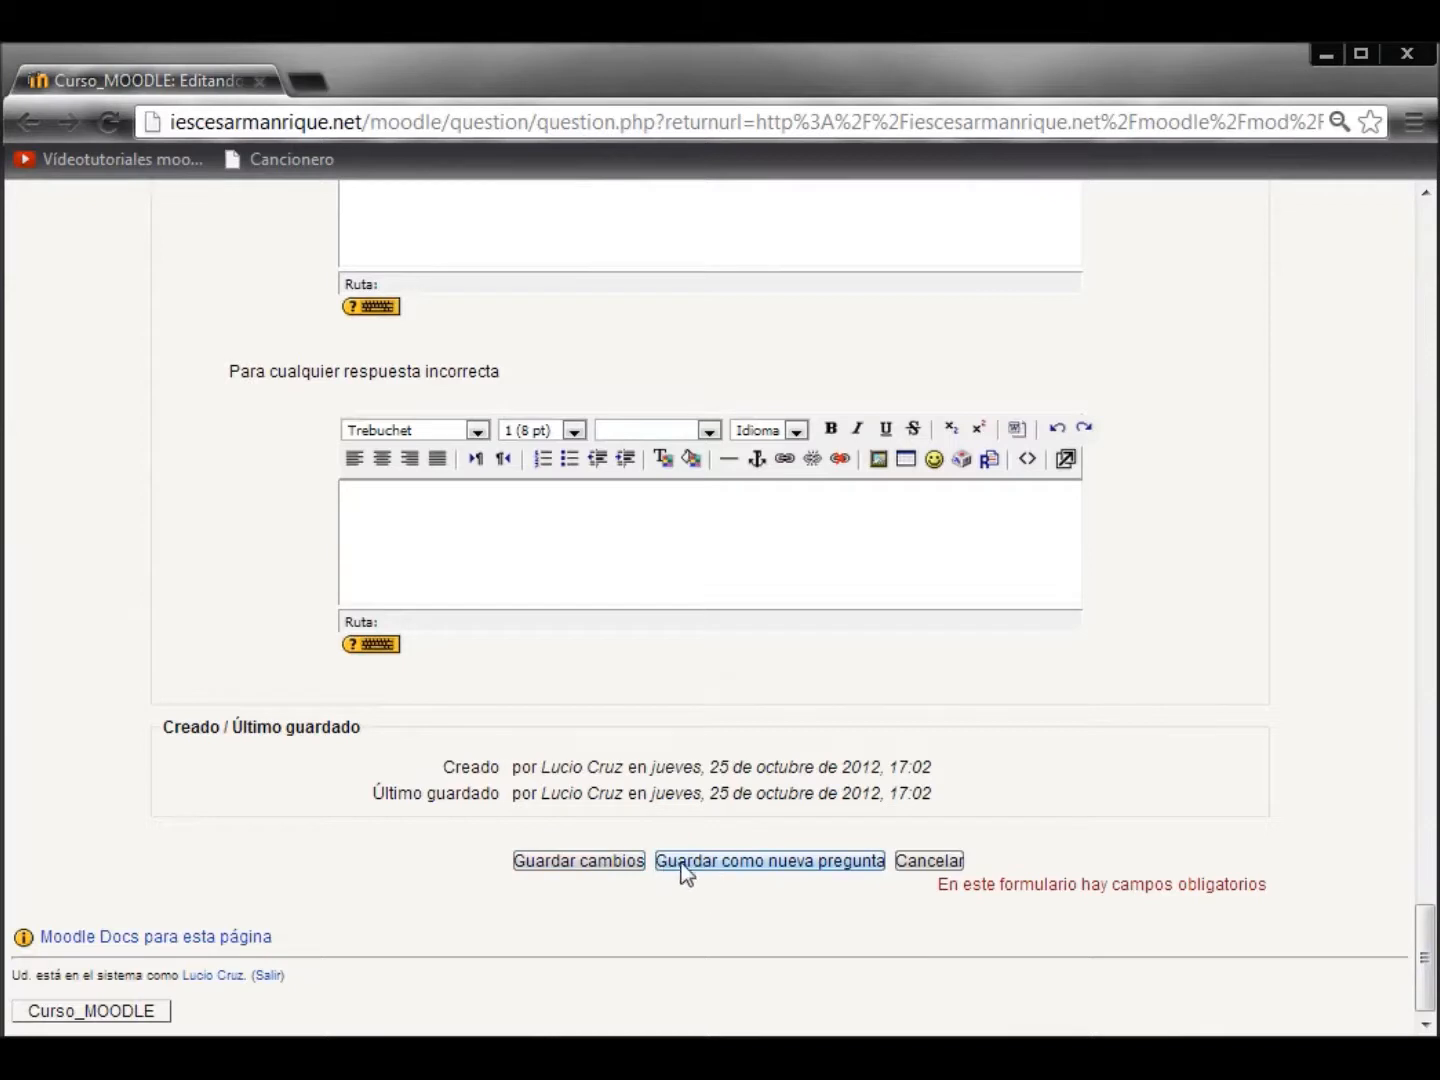
left_click(930, 867)
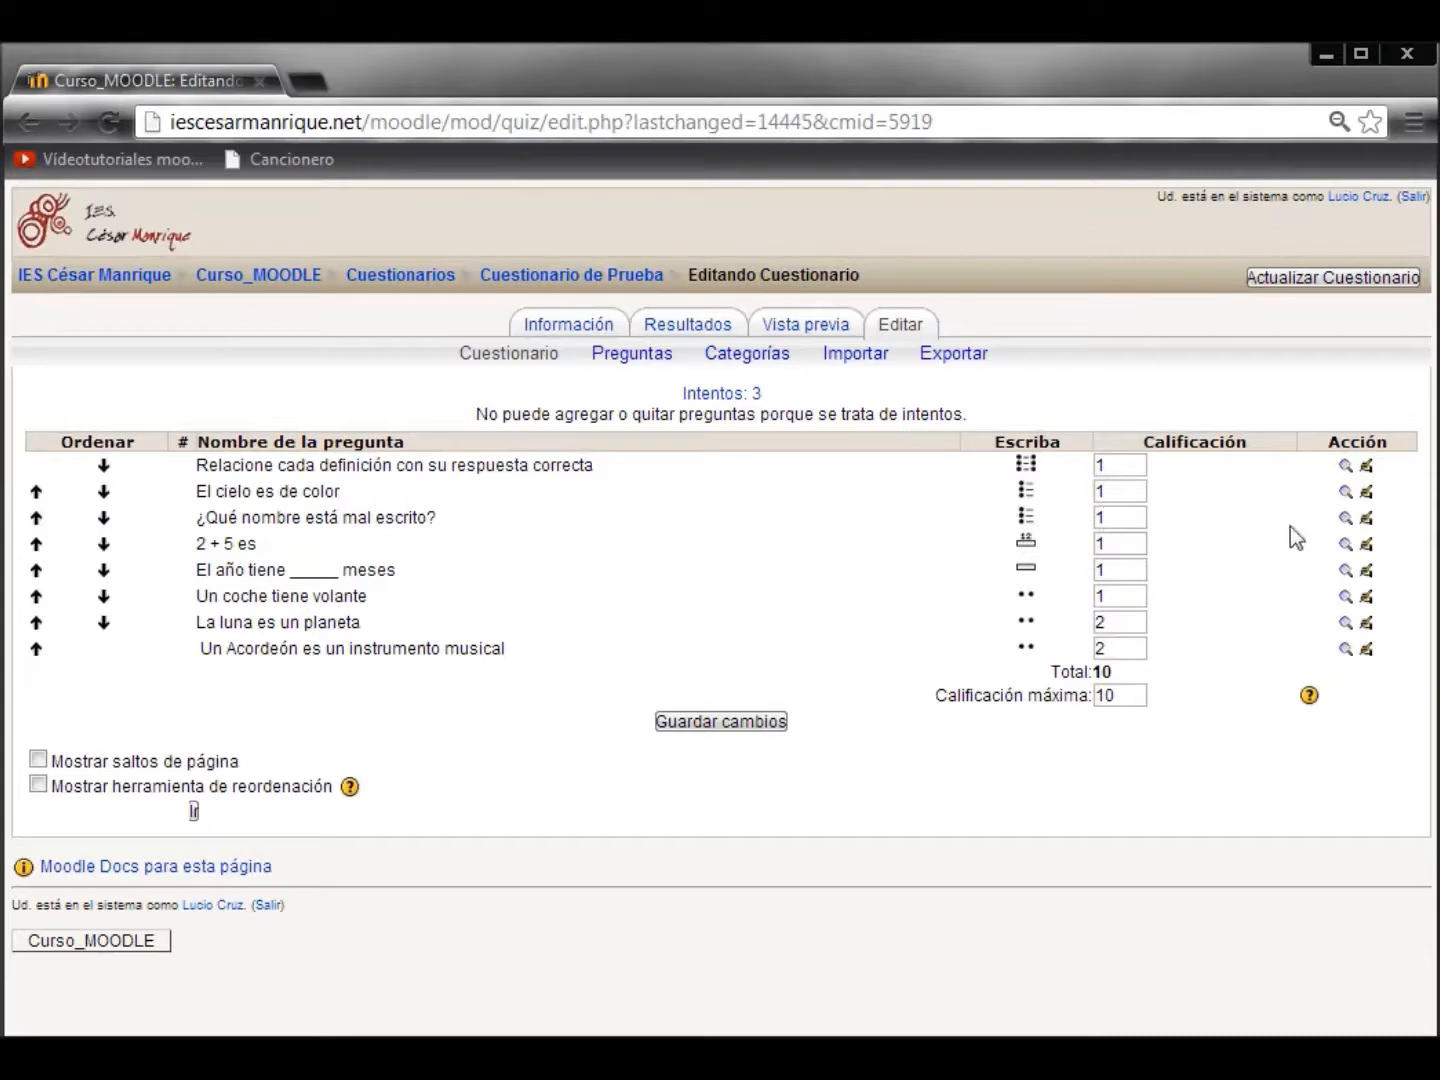
Preview the question "¿Qué nombre está mal escrito?" and submit the two misspelled names, options a and c.
left_click(1346, 518)
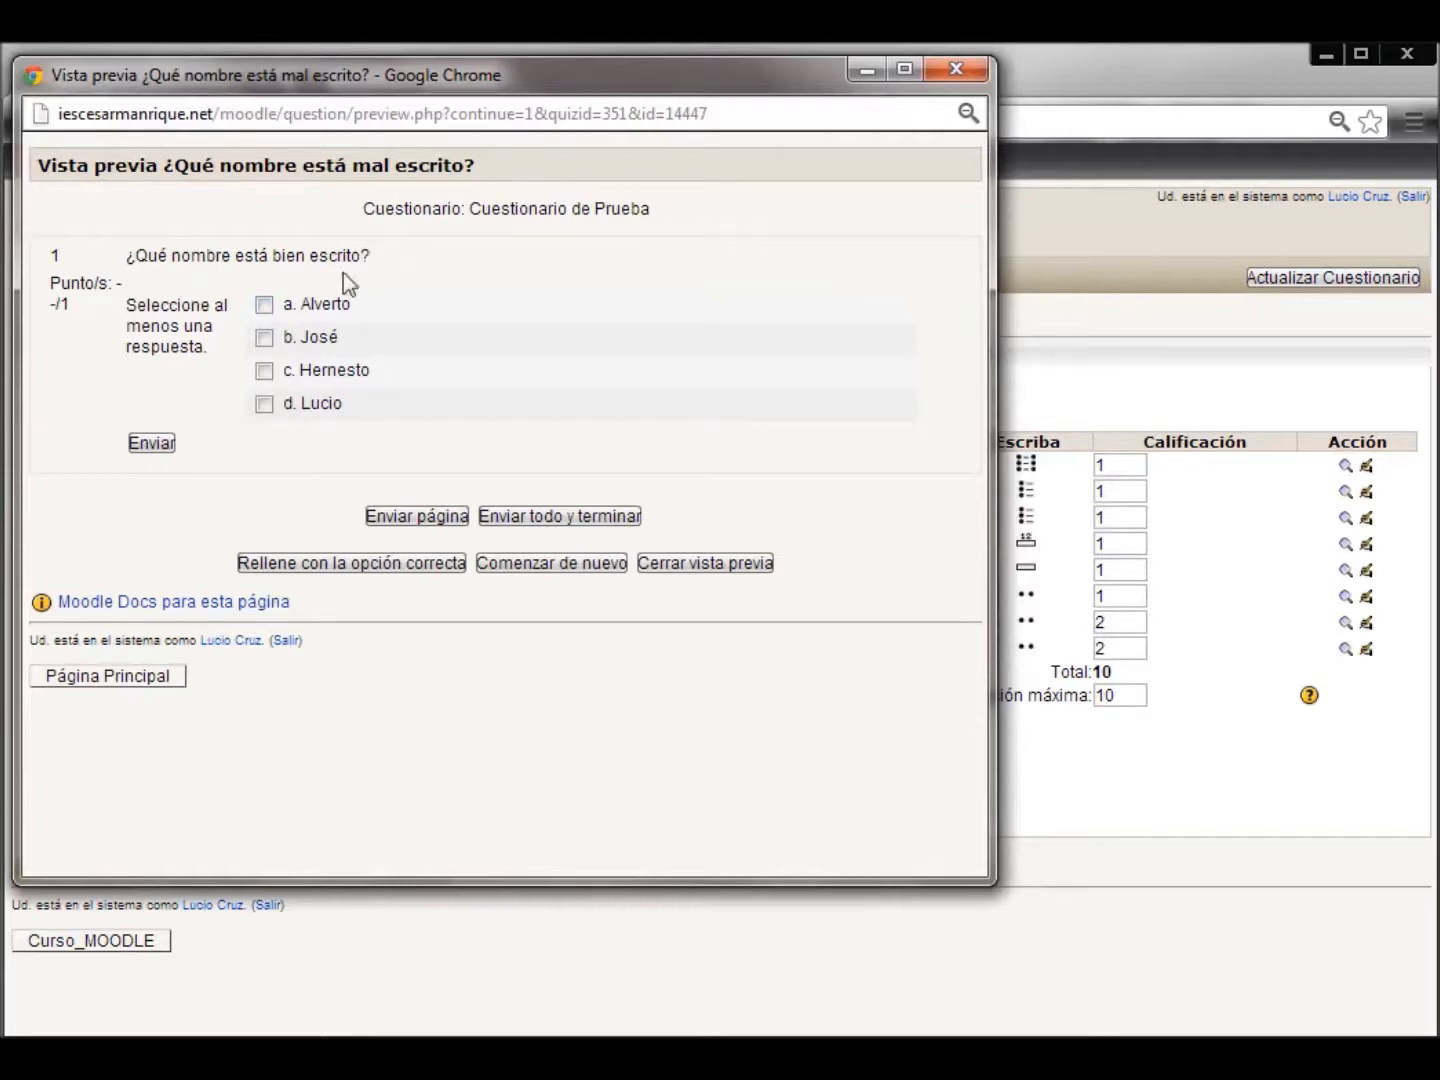
left_click(264, 373)
left_click(263, 305)
left_click(153, 448)
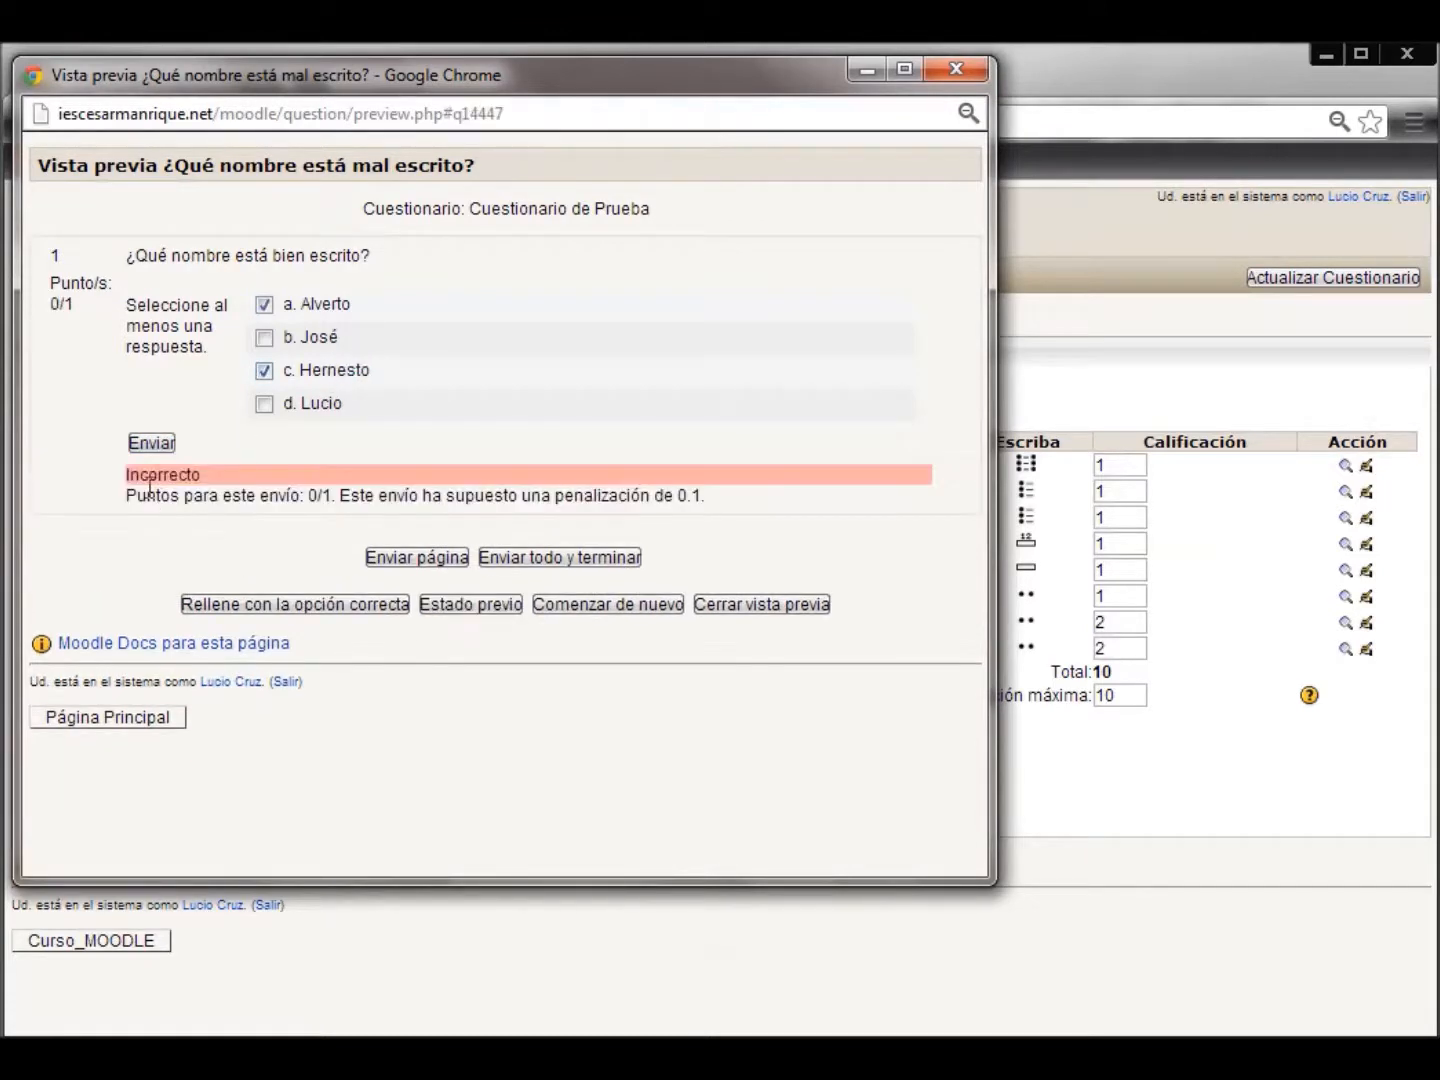
Replace the selected answers with options b and d, submit them, and close the preview.
left_click(264, 371)
left_click(265, 305)
left_click(265, 338)
left_click(265, 404)
left_click(150, 442)
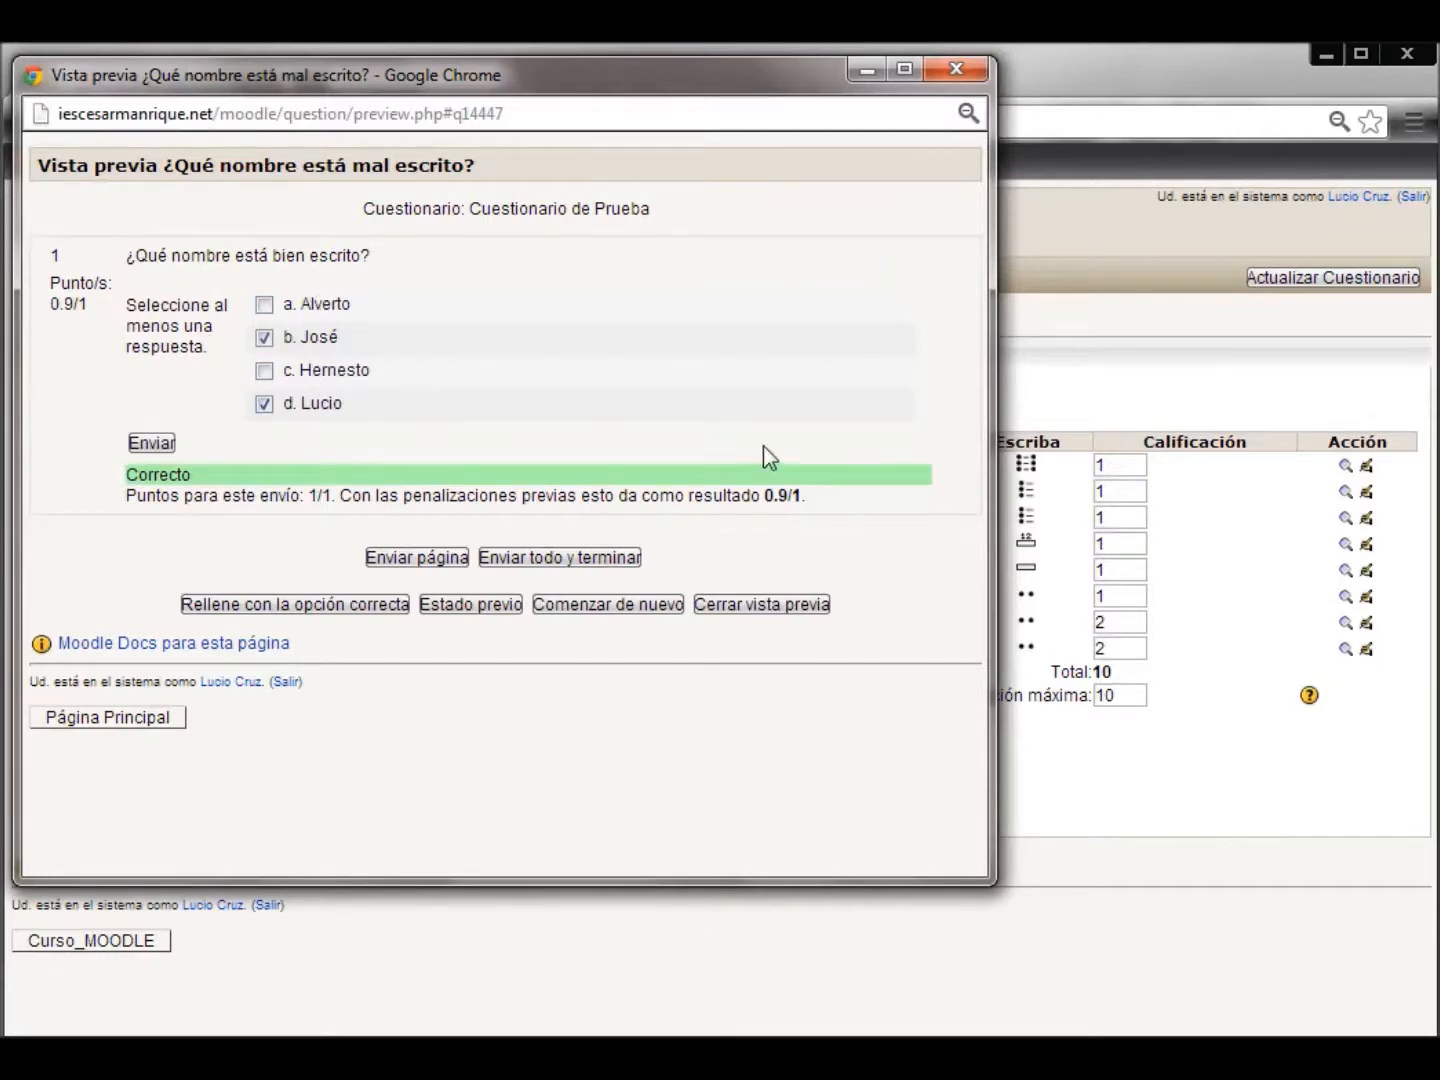
left_click(745, 606)
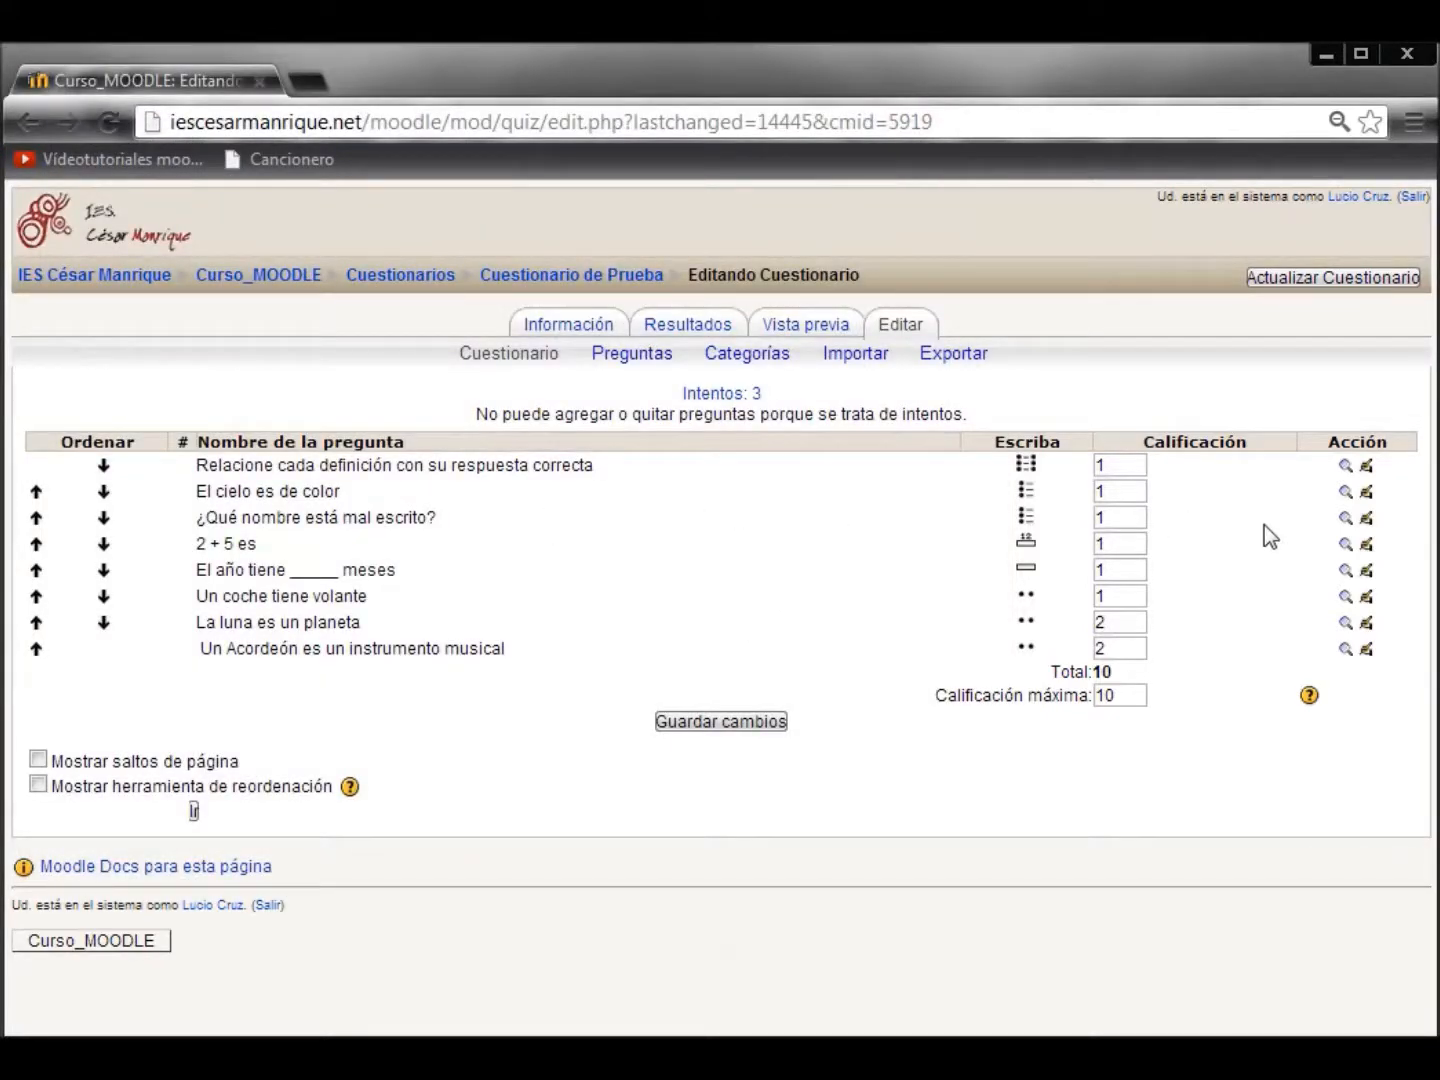
Open the settings of "¿Qué nombre está mal escrito?" and change the question name to "¿Qué nombre está bien escrito?".
left_click(1367, 518)
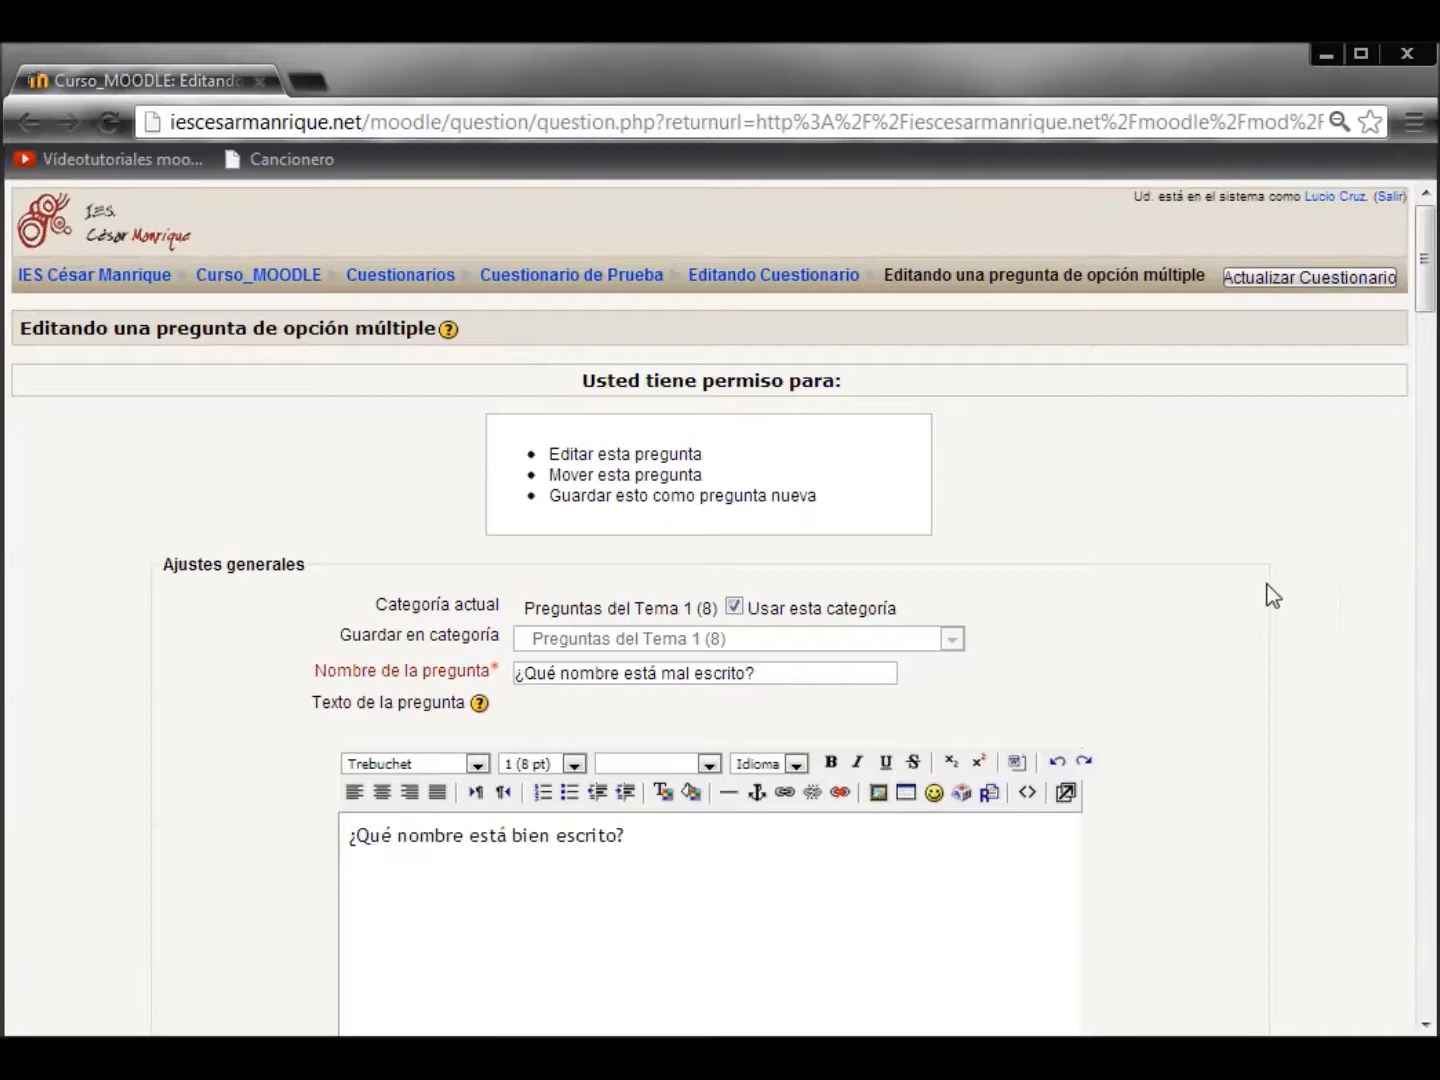
scroll(1265, 588, "down", 3)
scroll(1263, 582, "up", 1)
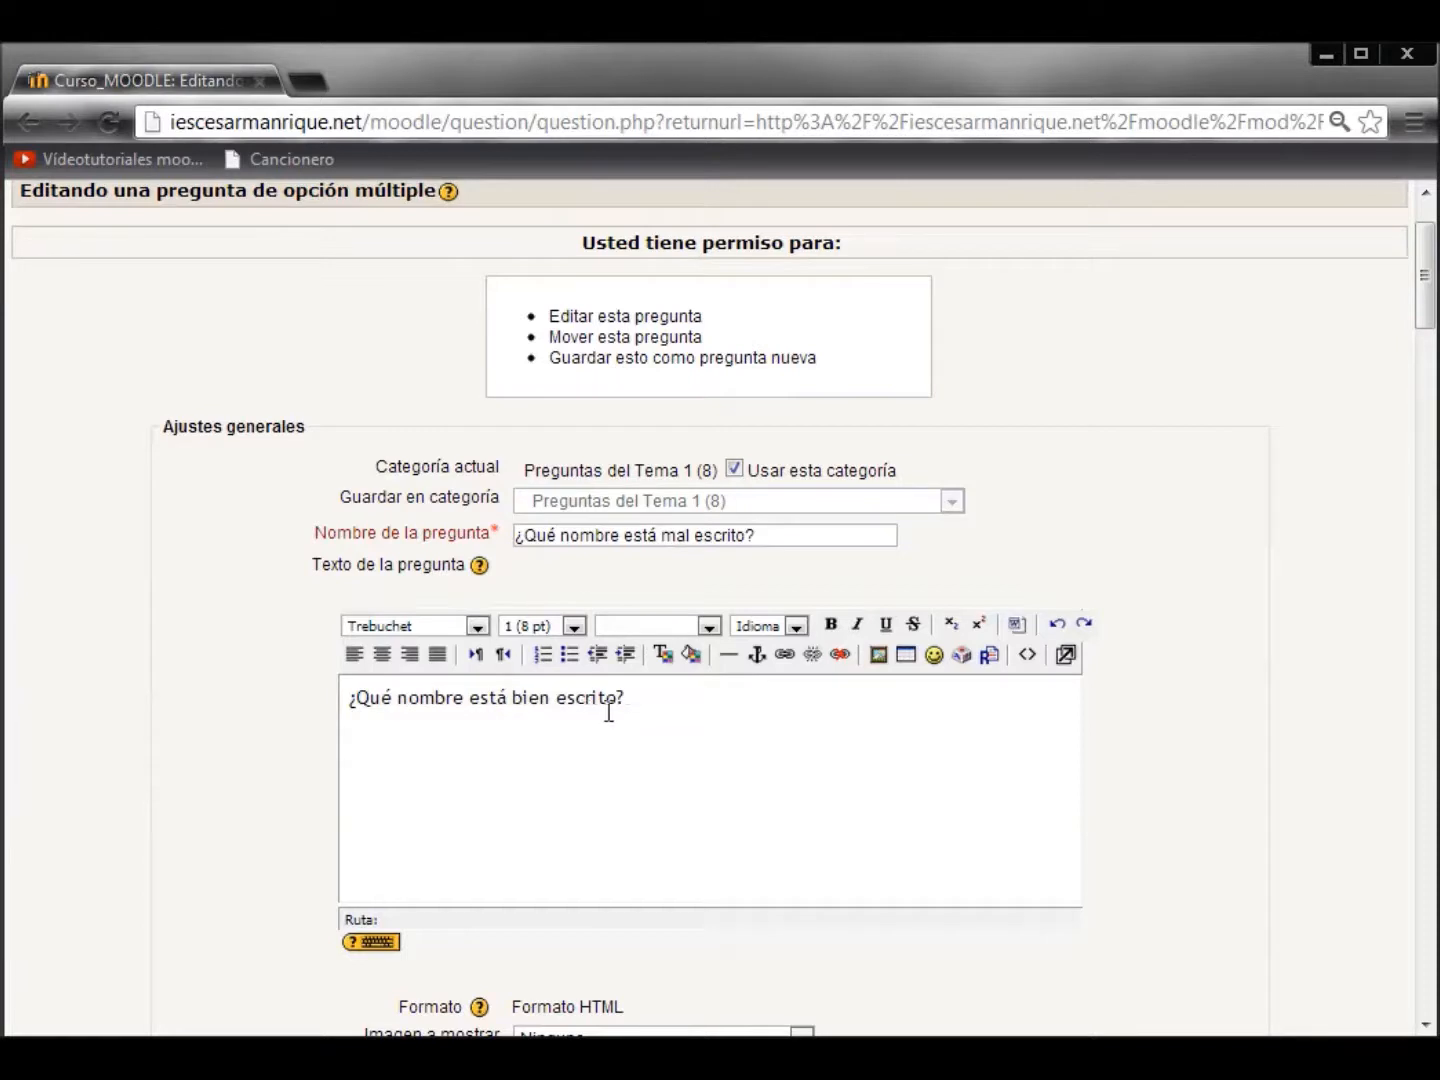
left_click(690, 535)
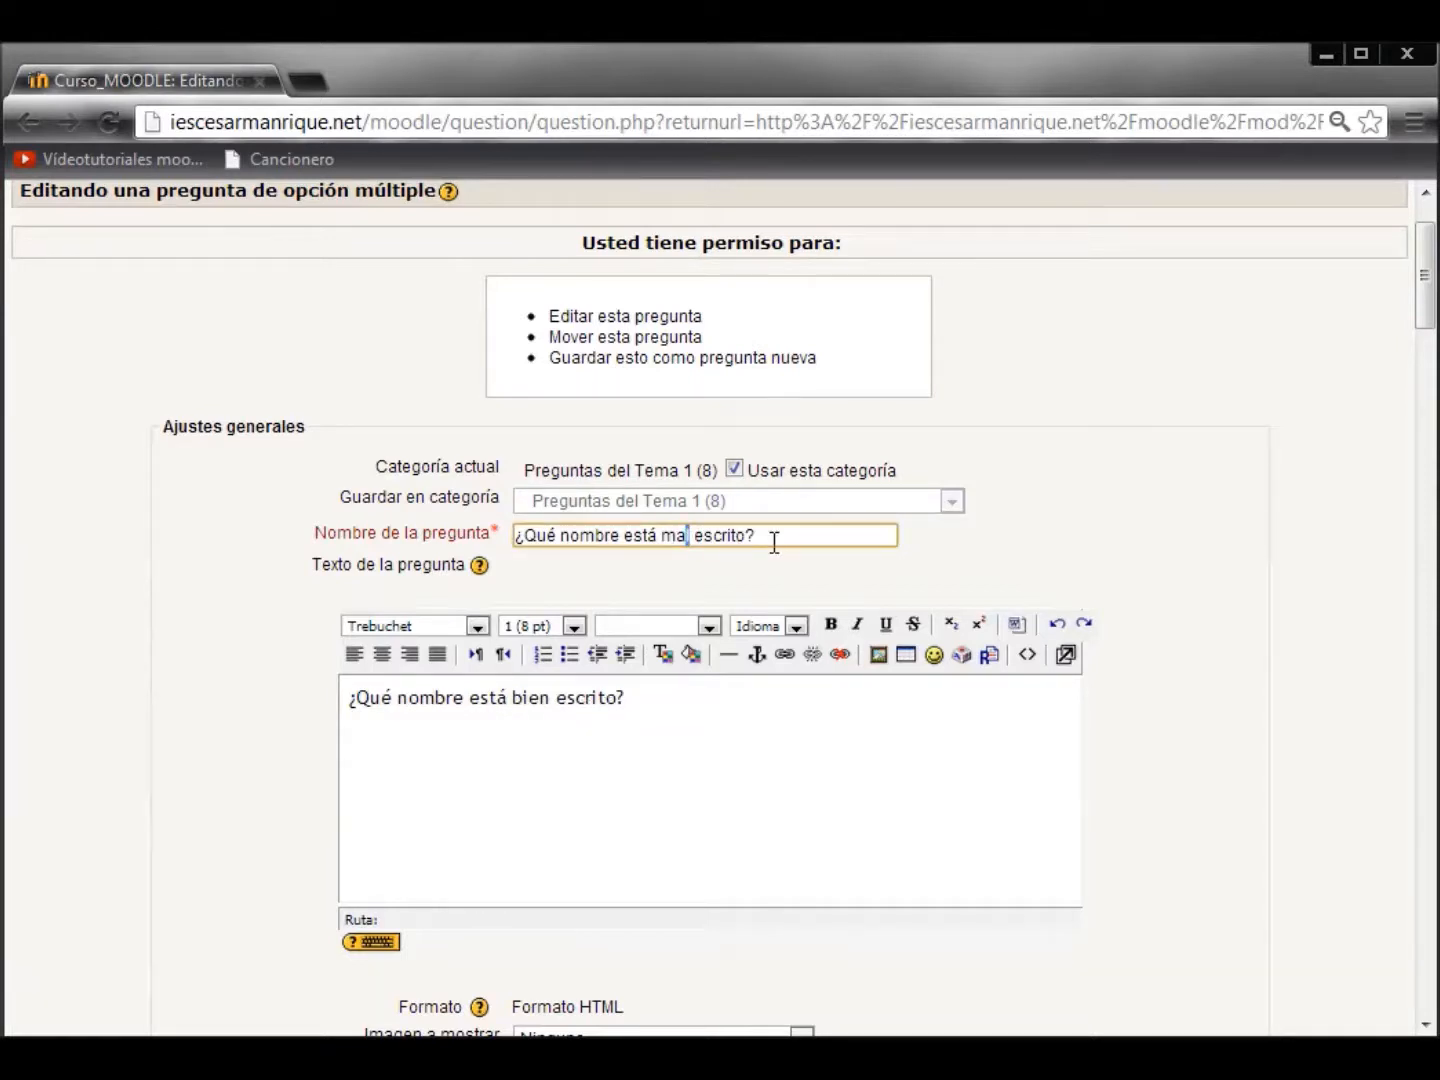
key("BackSpace")
key("BackSpace")
key("BackSpace")
key("BackSpace")
type("bien")
left_click(829, 765)
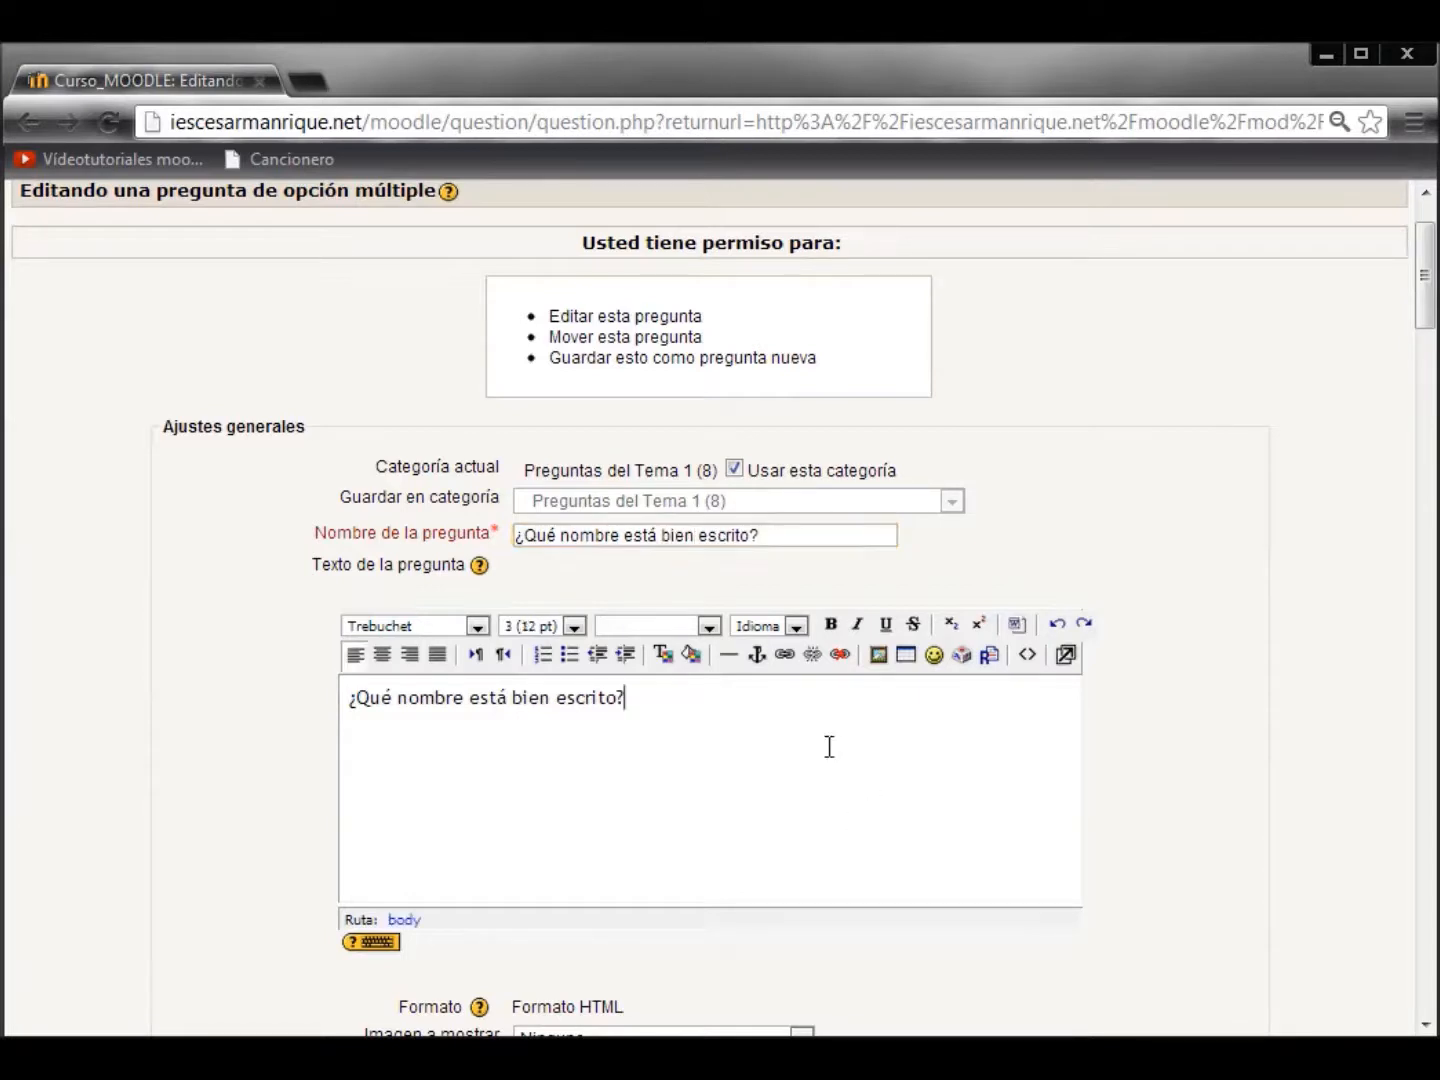
Review the question's remaining general options, keeping "Se permiten varias respuestas" as the number of answers allowed.
scroll(806, 700, "down", 3)
scroll(679, 500, "down", 1)
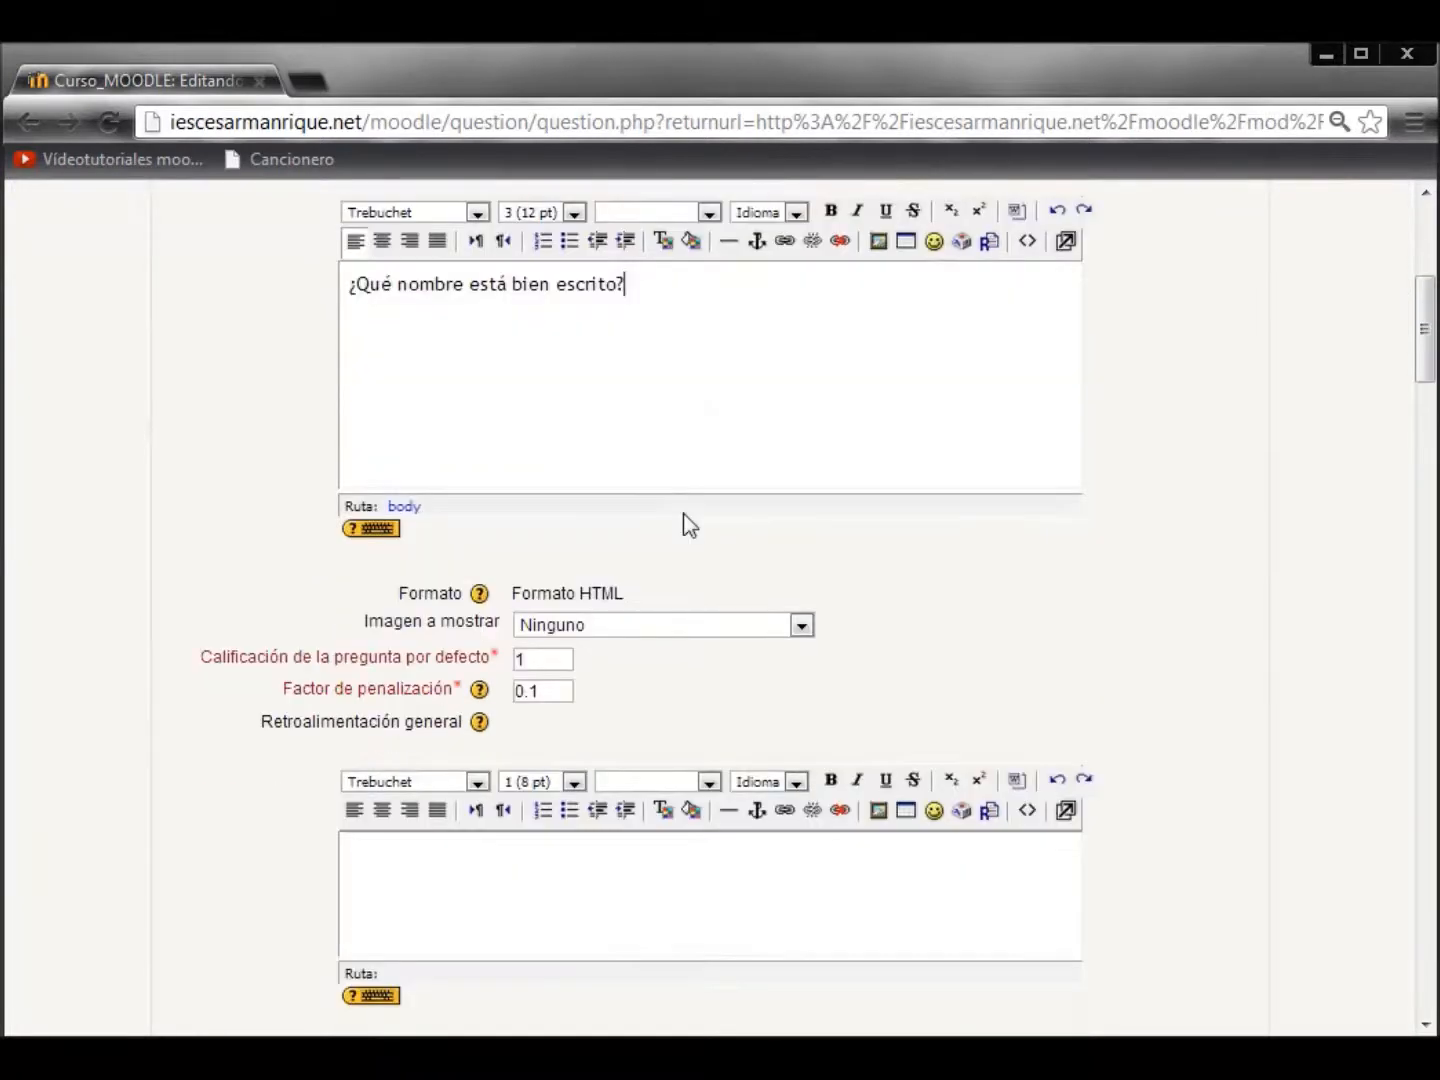
scroll(769, 742, "down", 2)
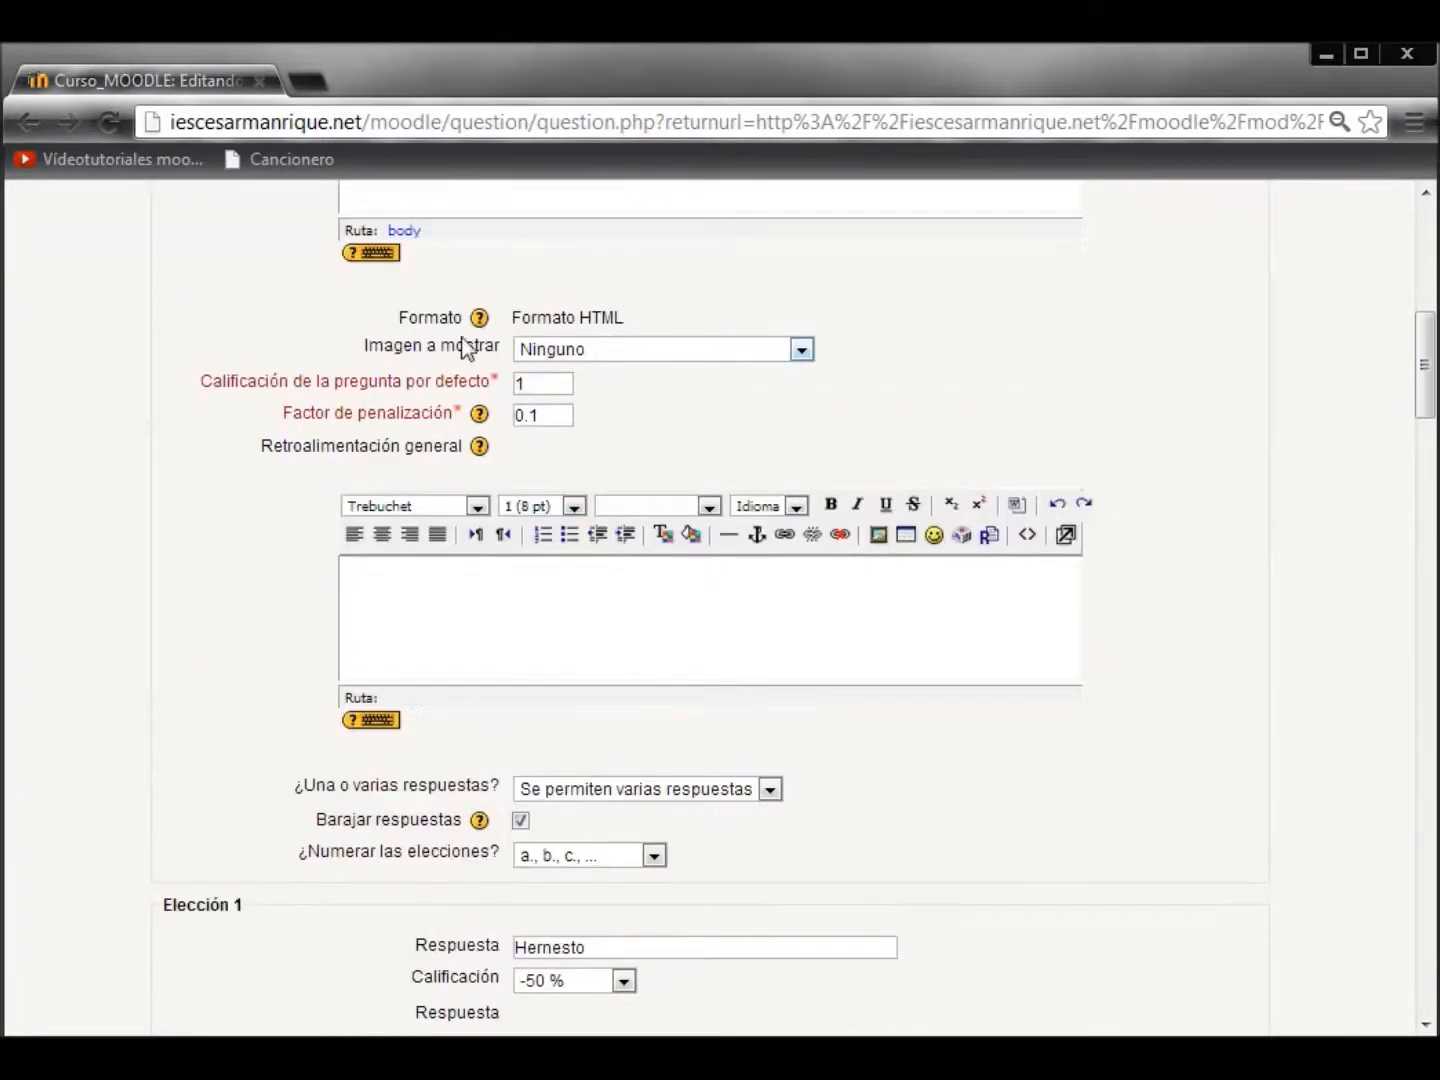
scroll(630, 450, "down", 3)
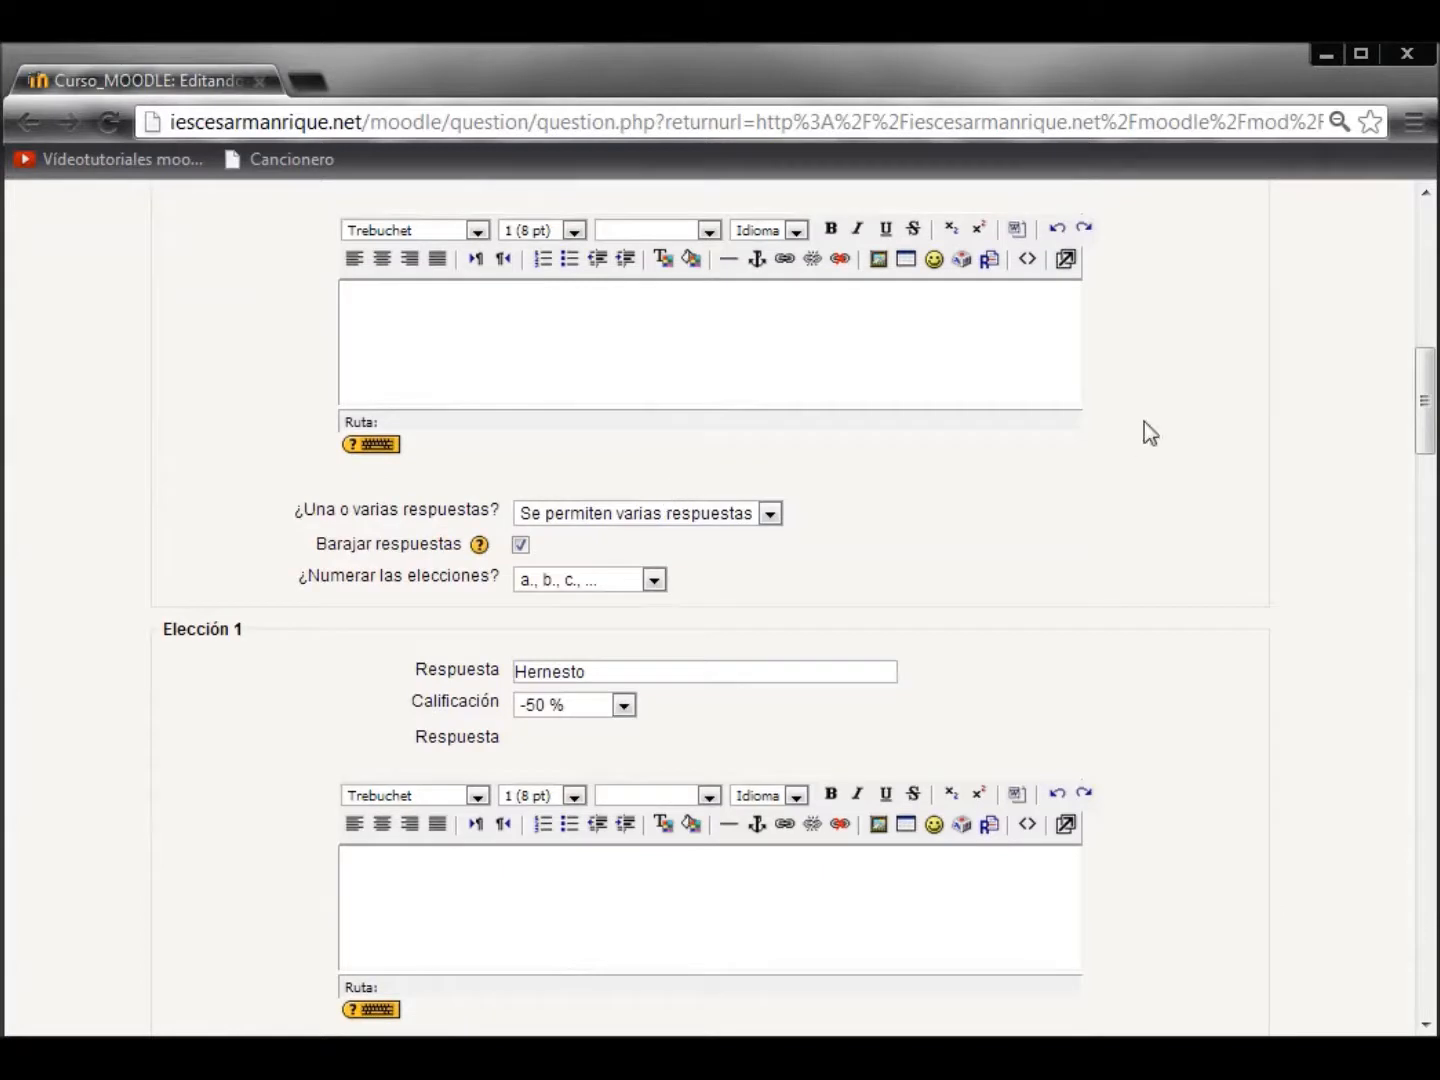
left_click(770, 515)
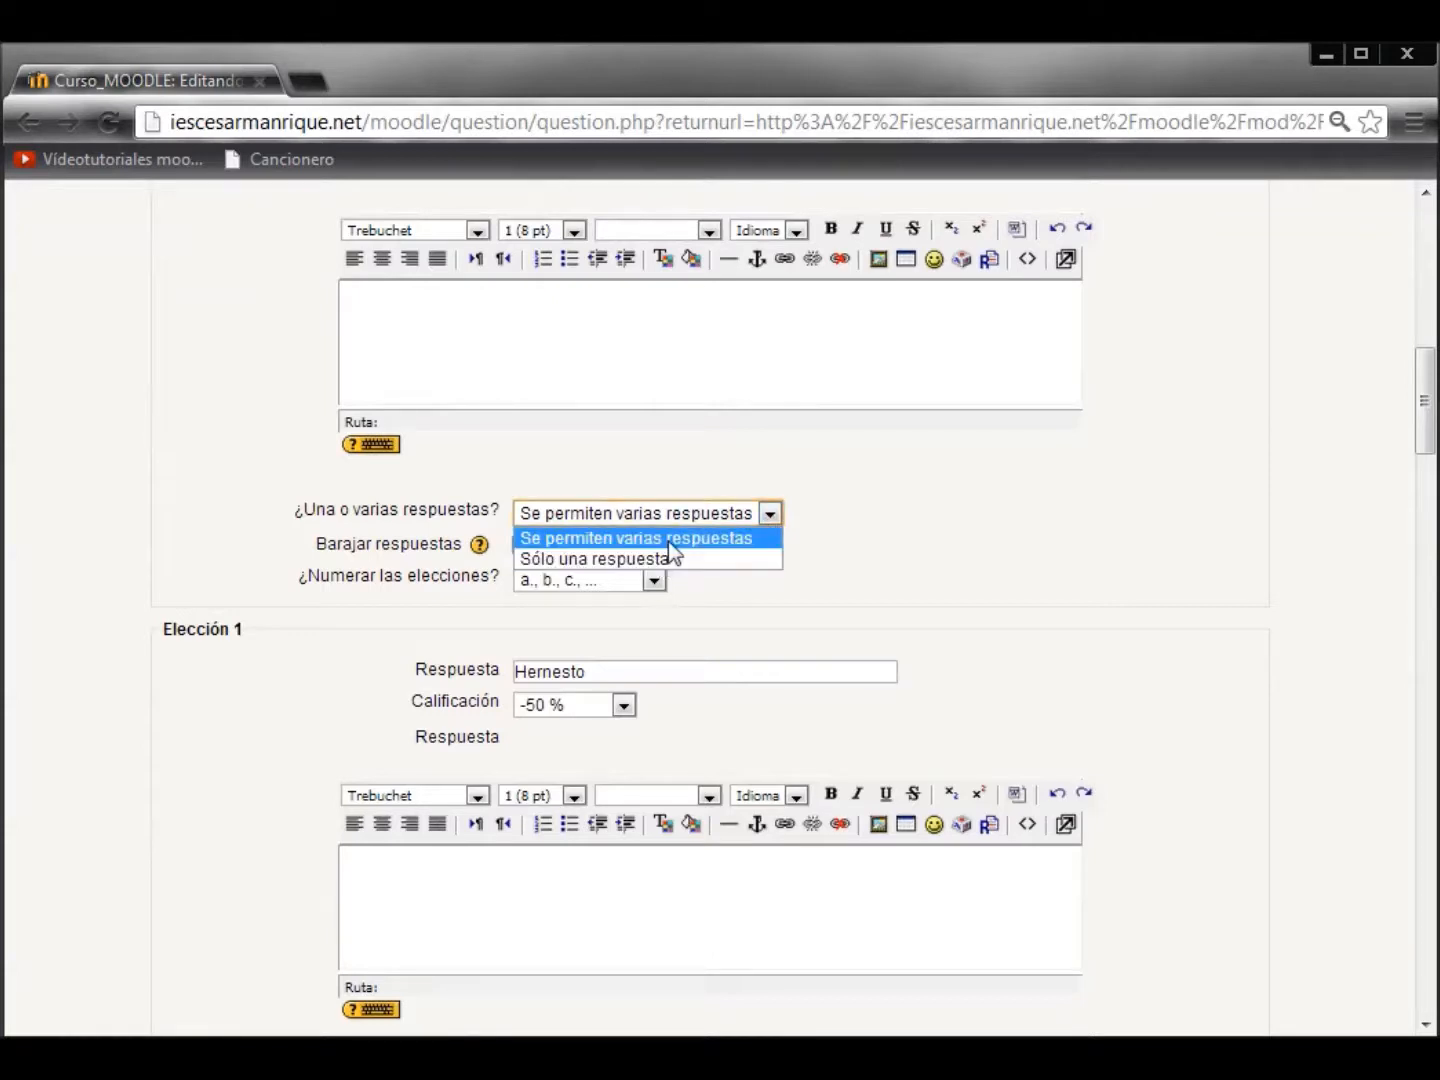
left_click(711, 537)
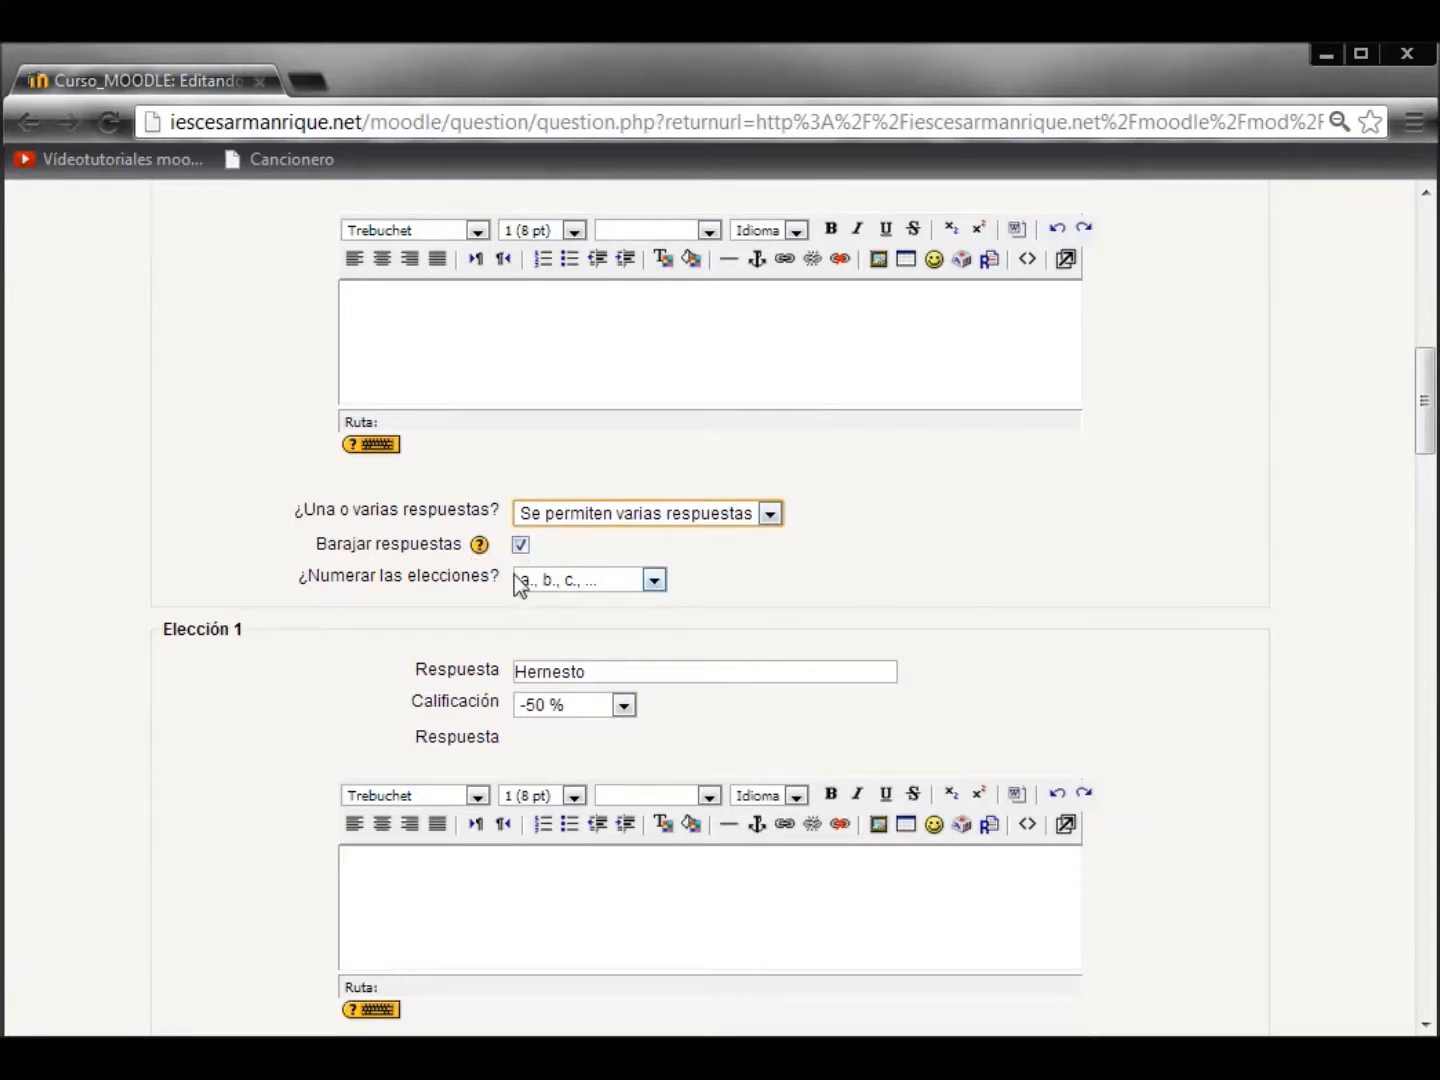
Examine the answer shuffling, choice numbering and each choice's answer and grade, and leave the question form without saving.
scroll(828, 586, "down", 1)
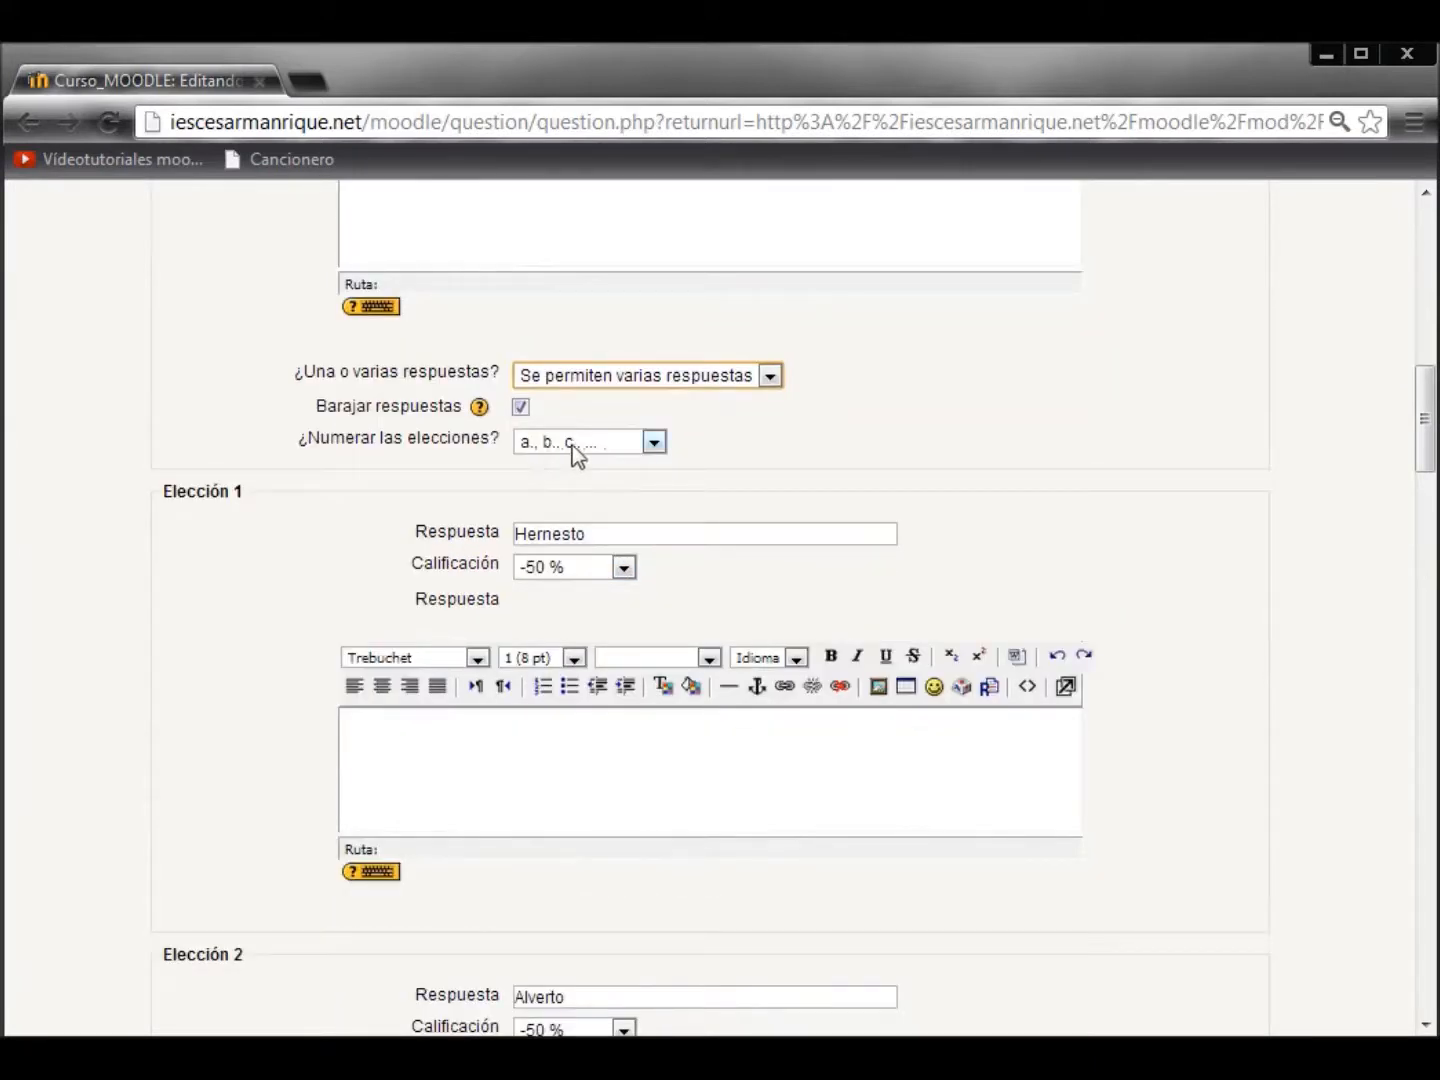
scroll(941, 491, "down", 2)
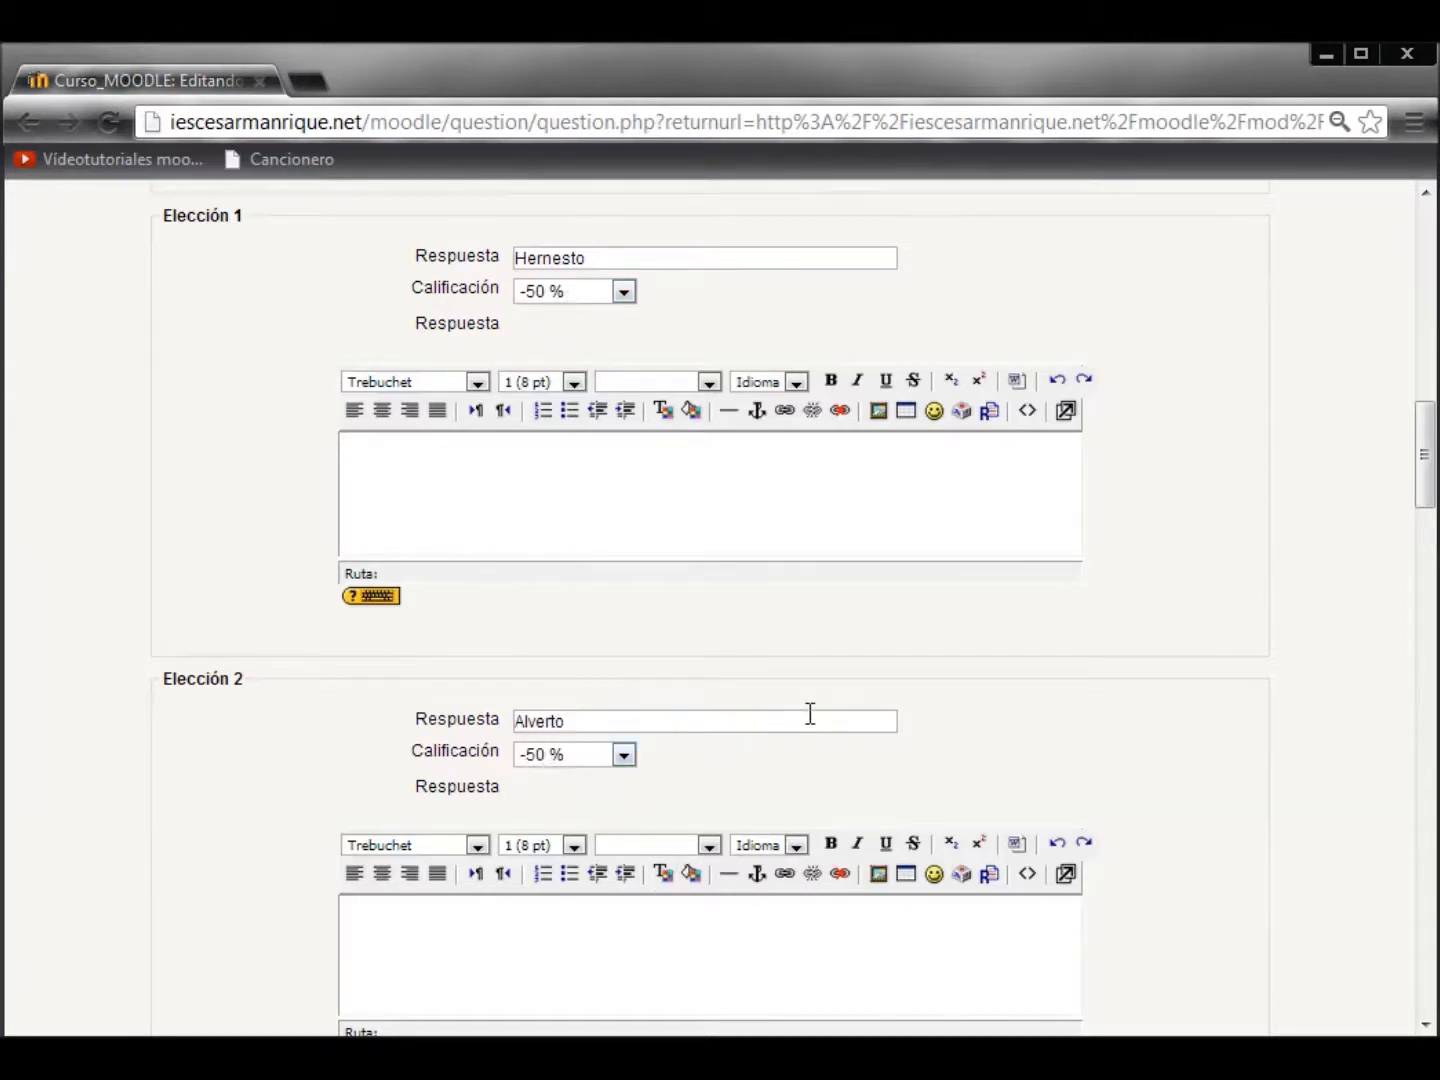
scroll(811, 717, "down", 5)
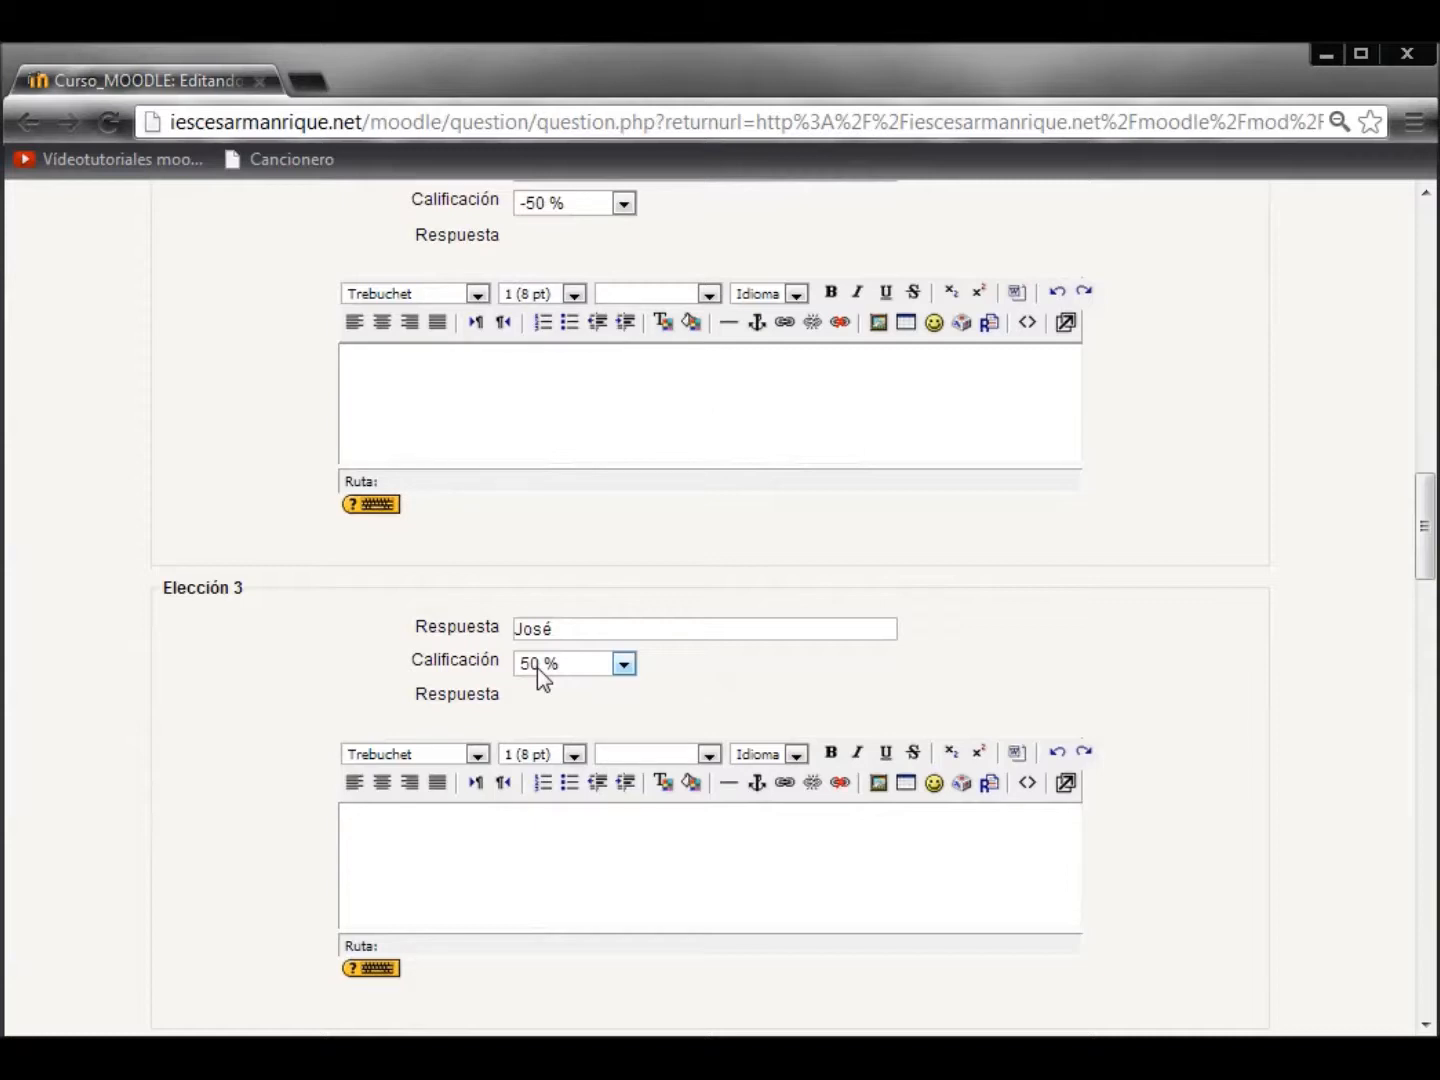
scroll(582, 652, "down", 1)
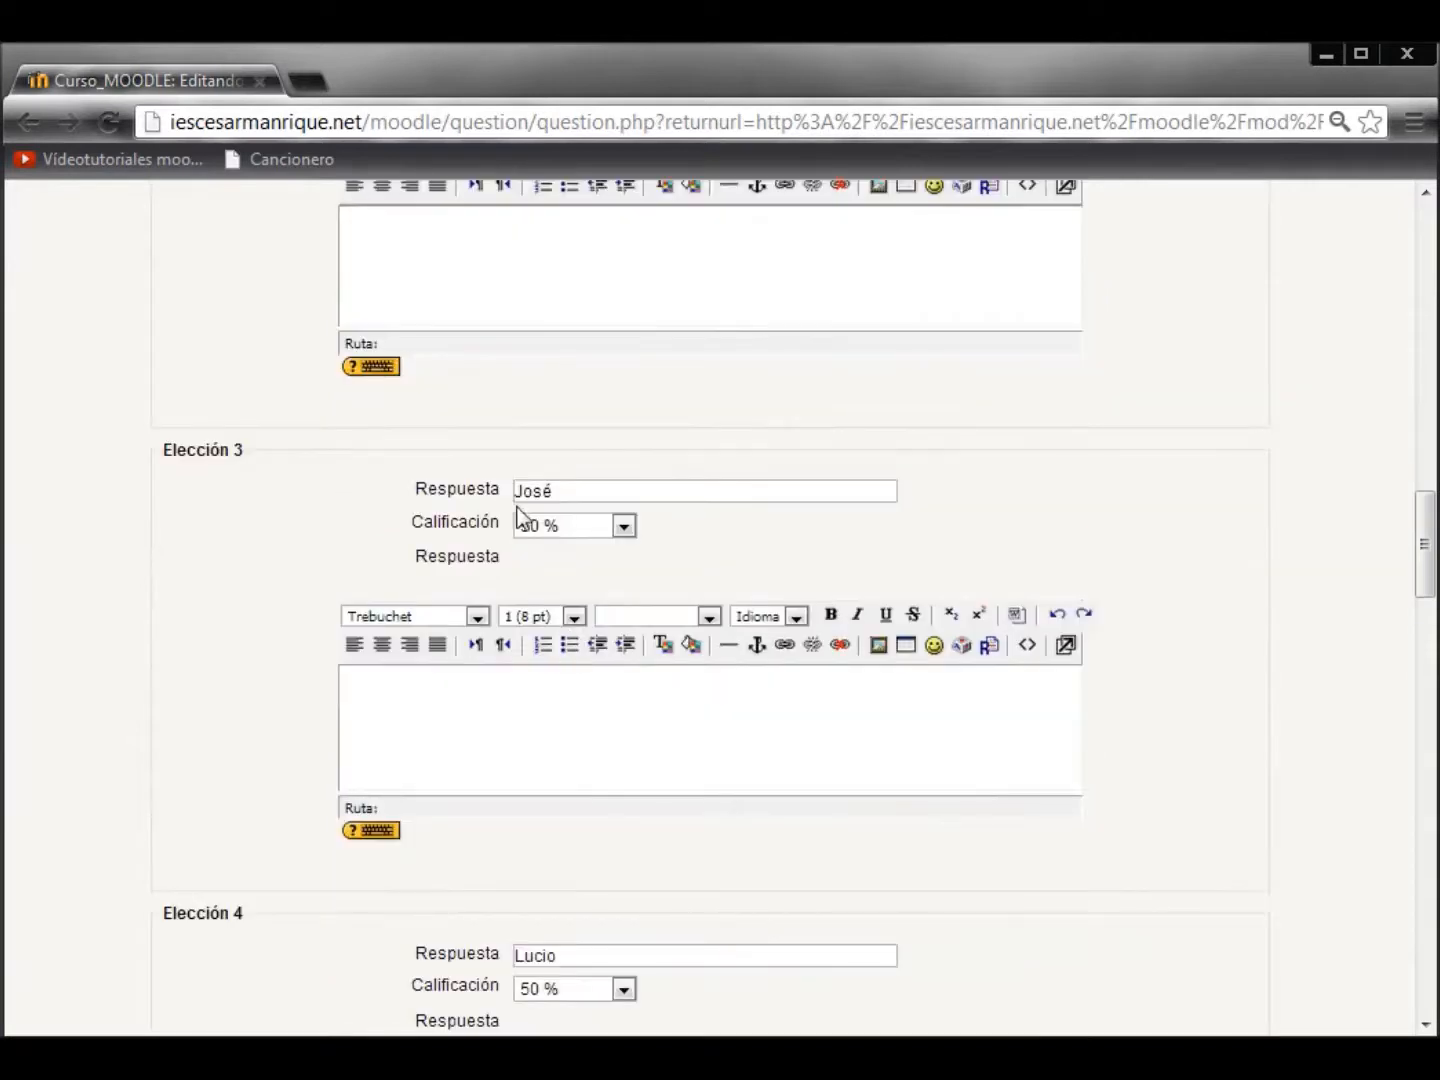
scroll(518, 510, "down", 1)
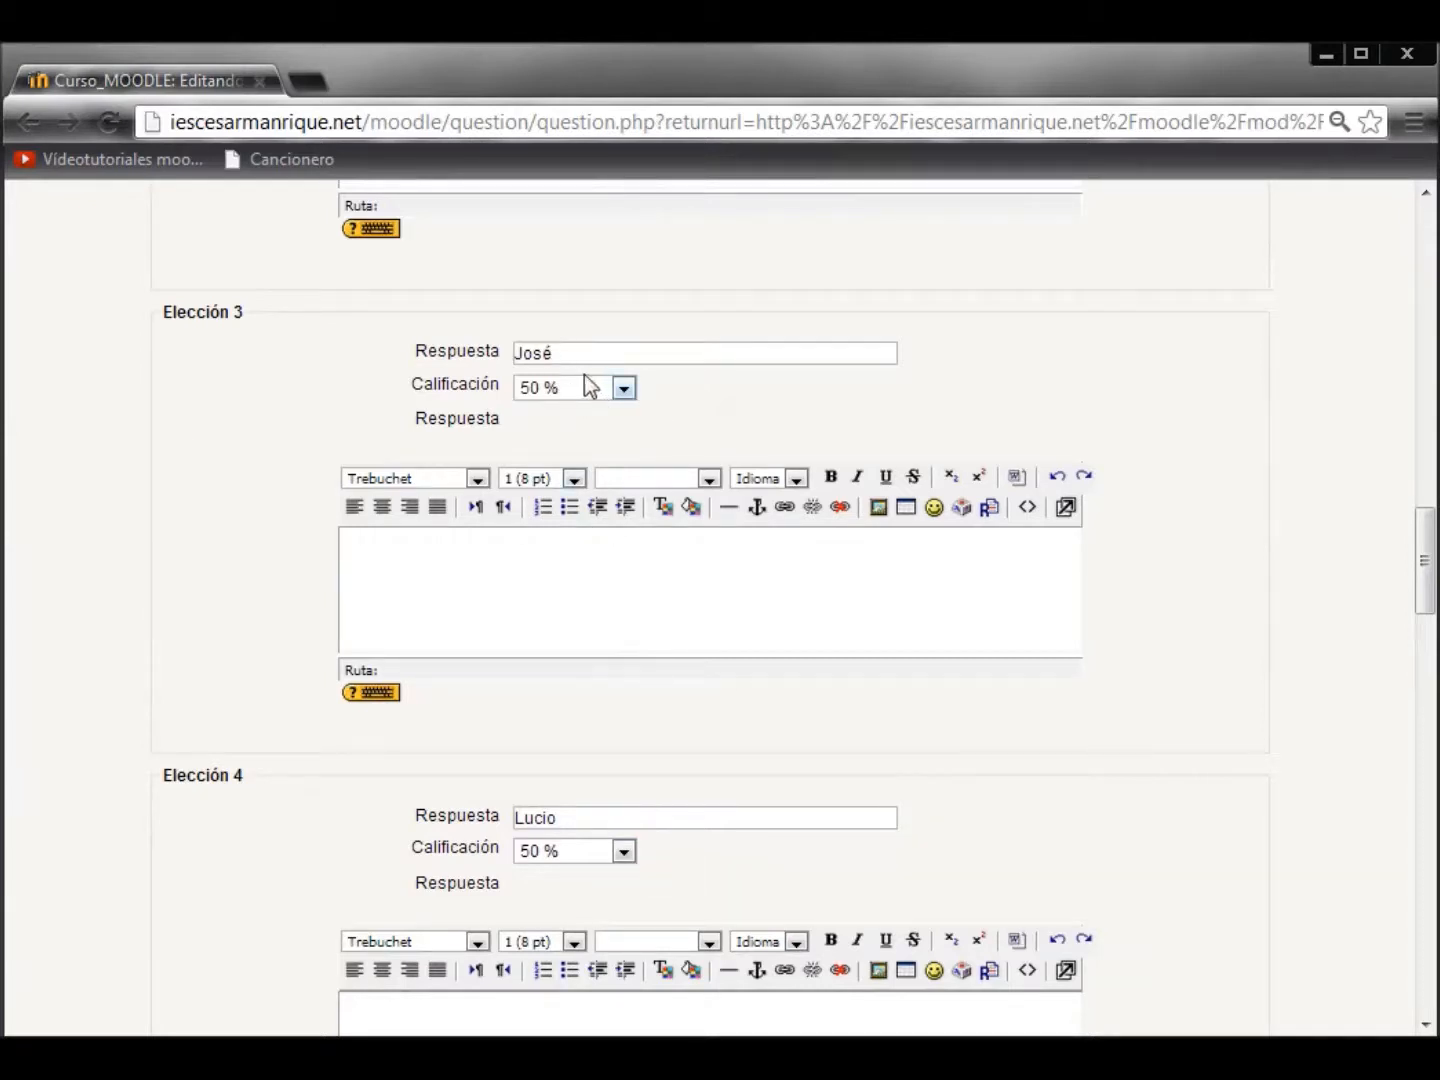
scroll(577, 366, "up", 7)
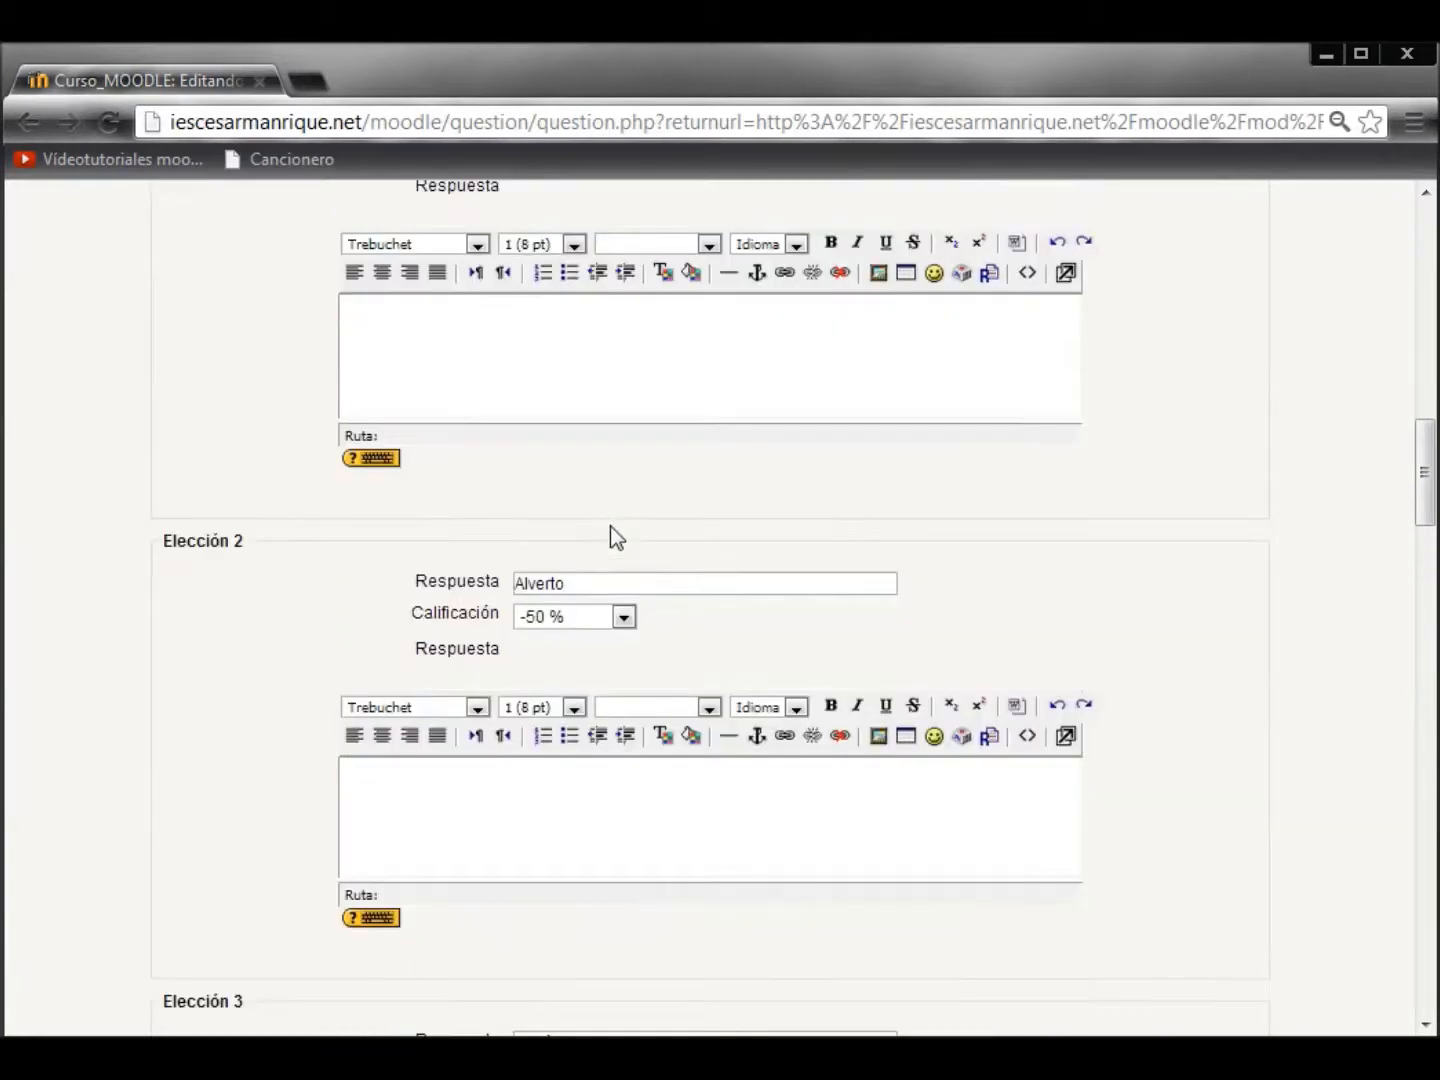
scroll(616, 537, "up", 1)
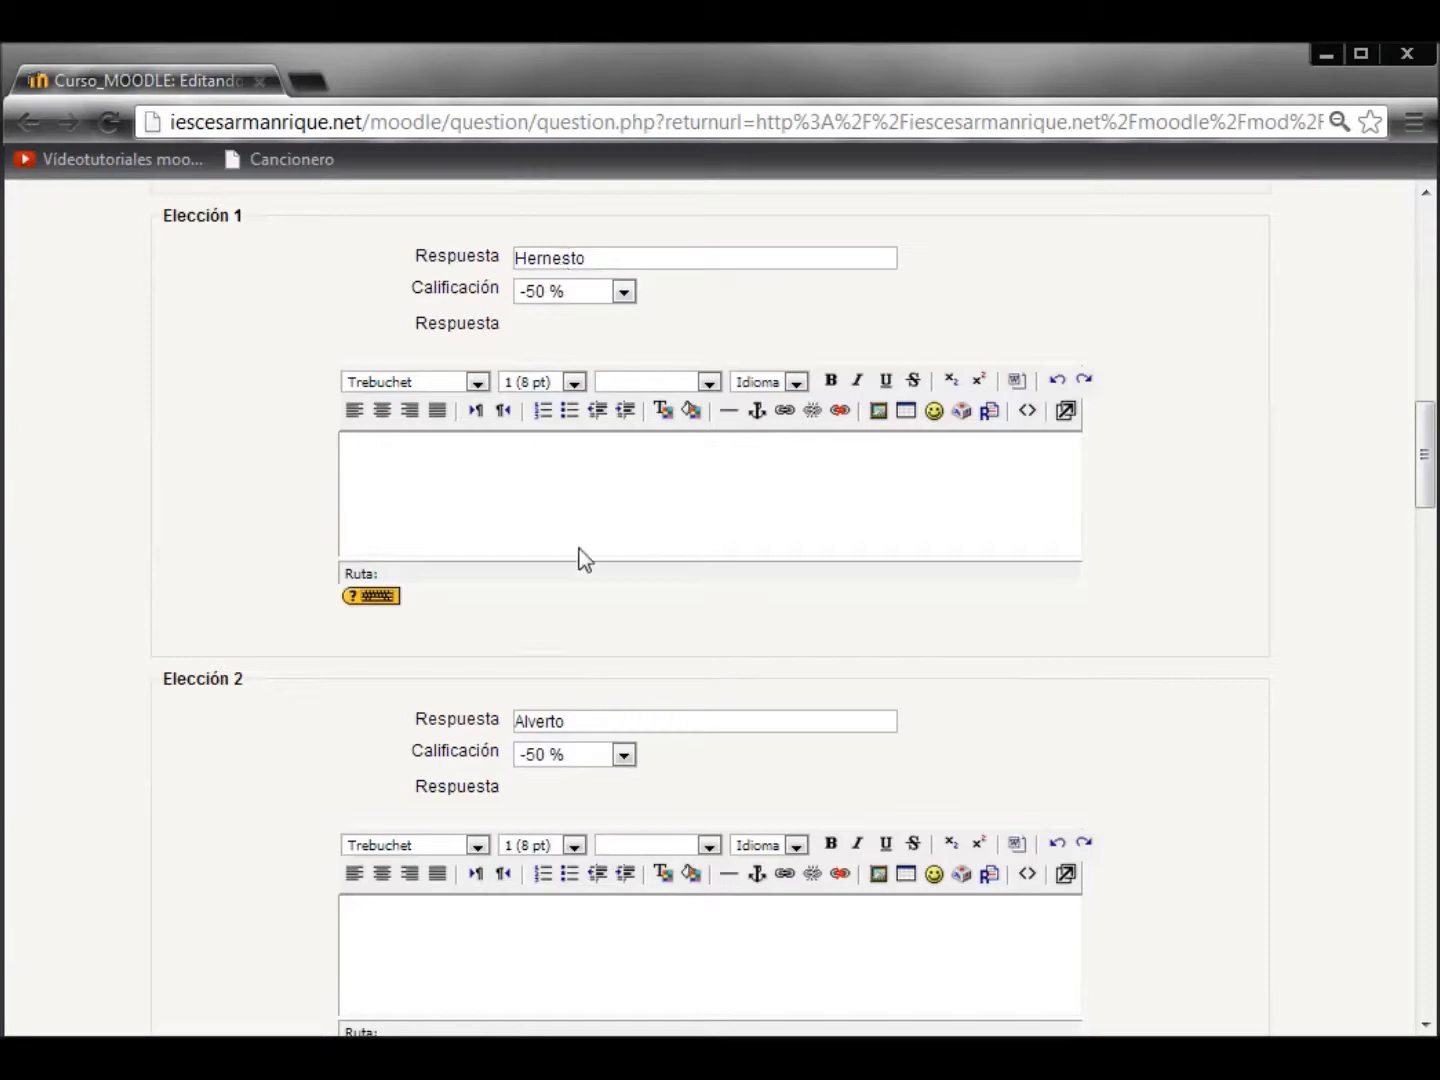
scroll(585, 550, "down", 14)
scroll(605, 516, "down", 14)
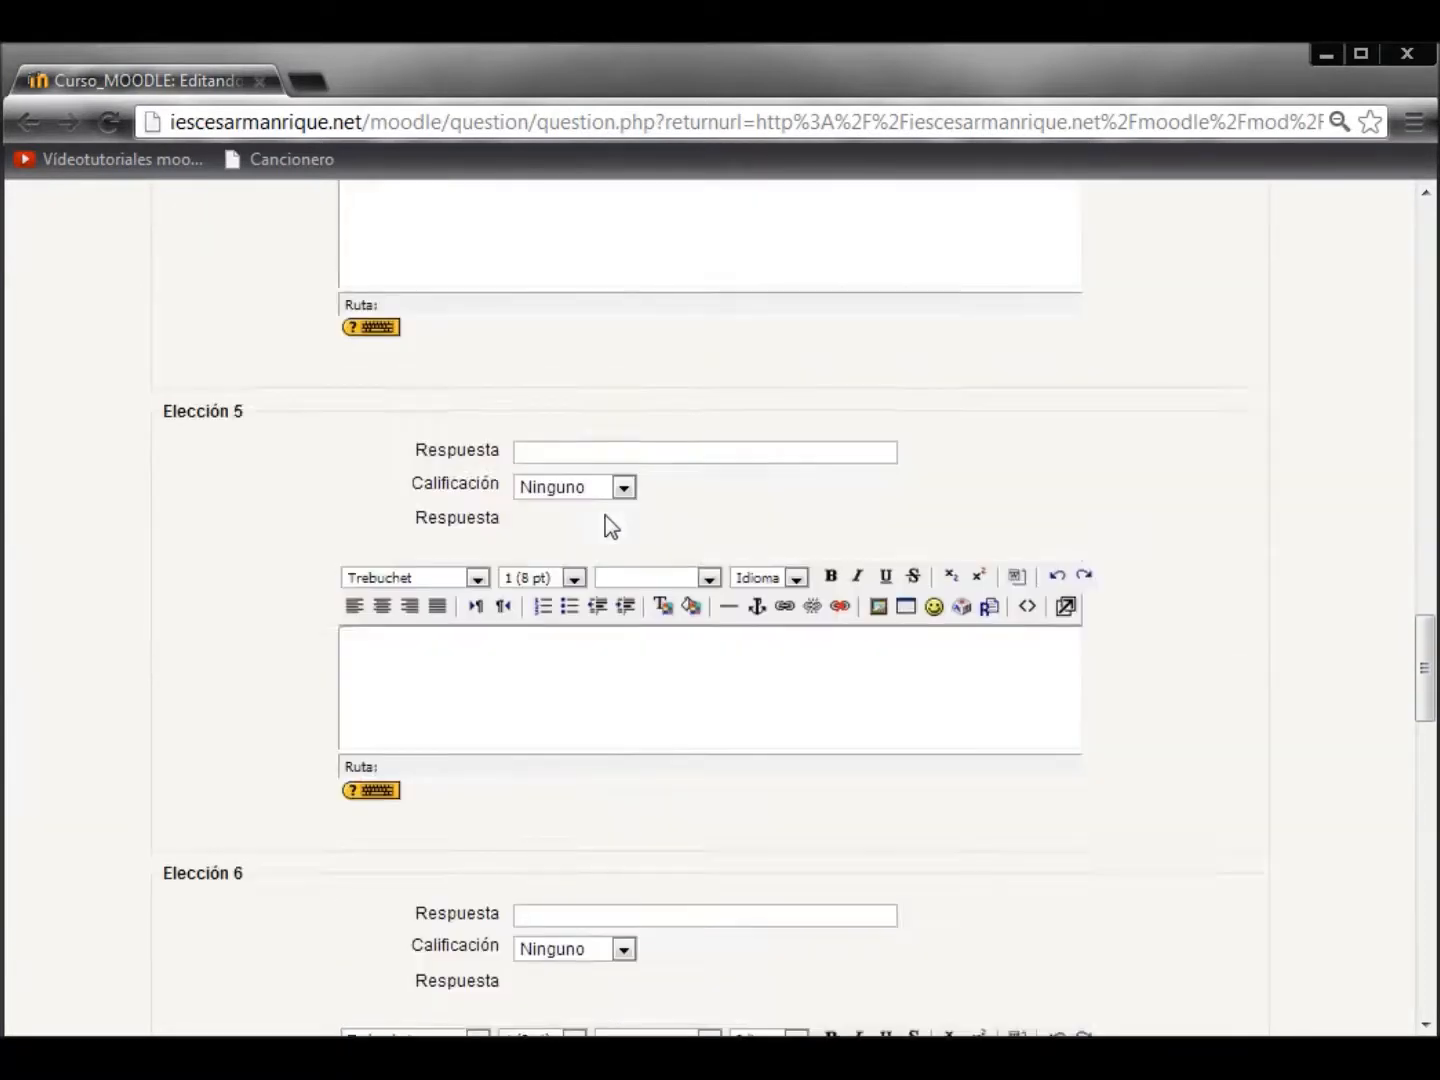
scroll(612, 518, "down", 11)
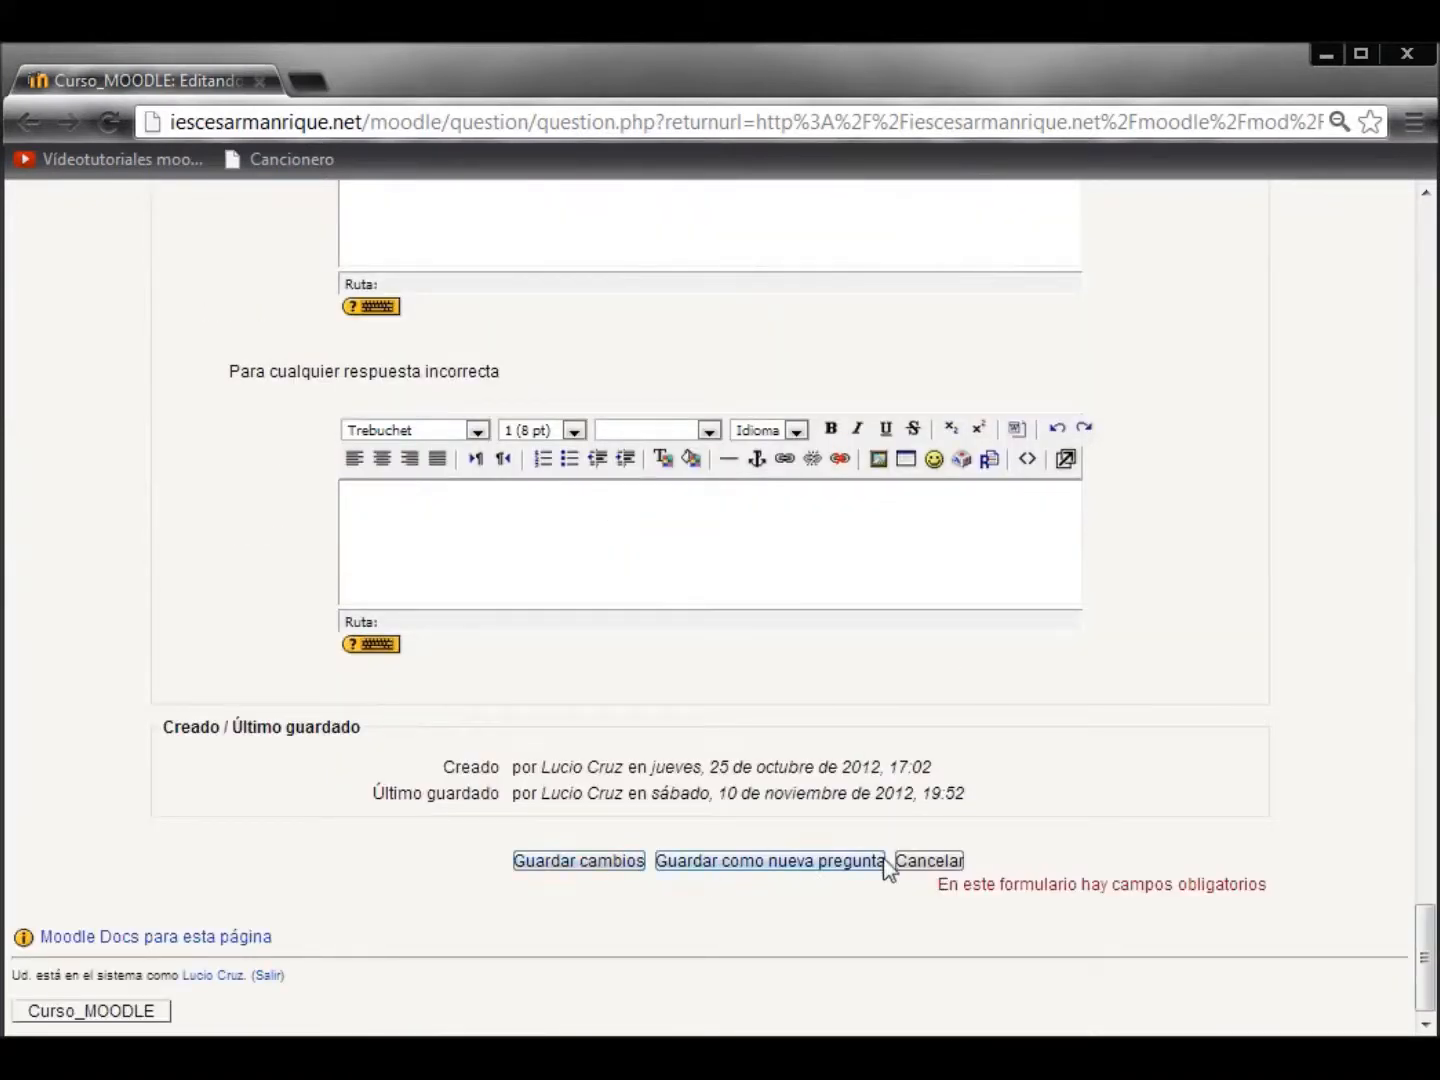
left_click(928, 860)
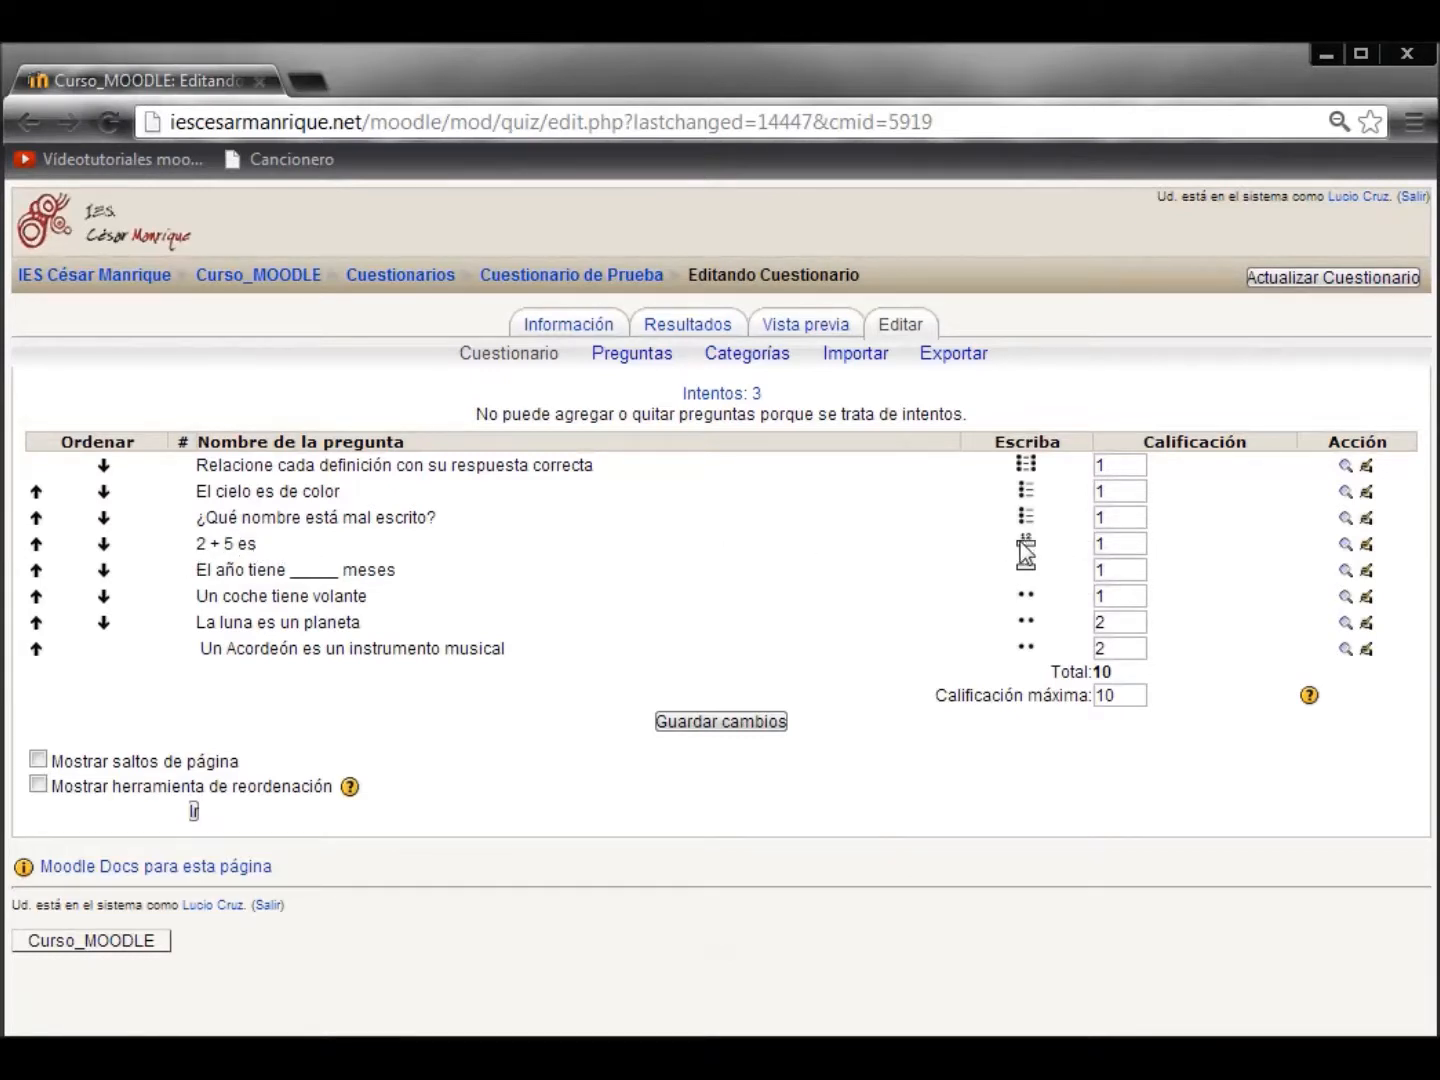
Preview the question "2 + 5 es", submit the answer 7, and close the preview.
left_click(1345, 546)
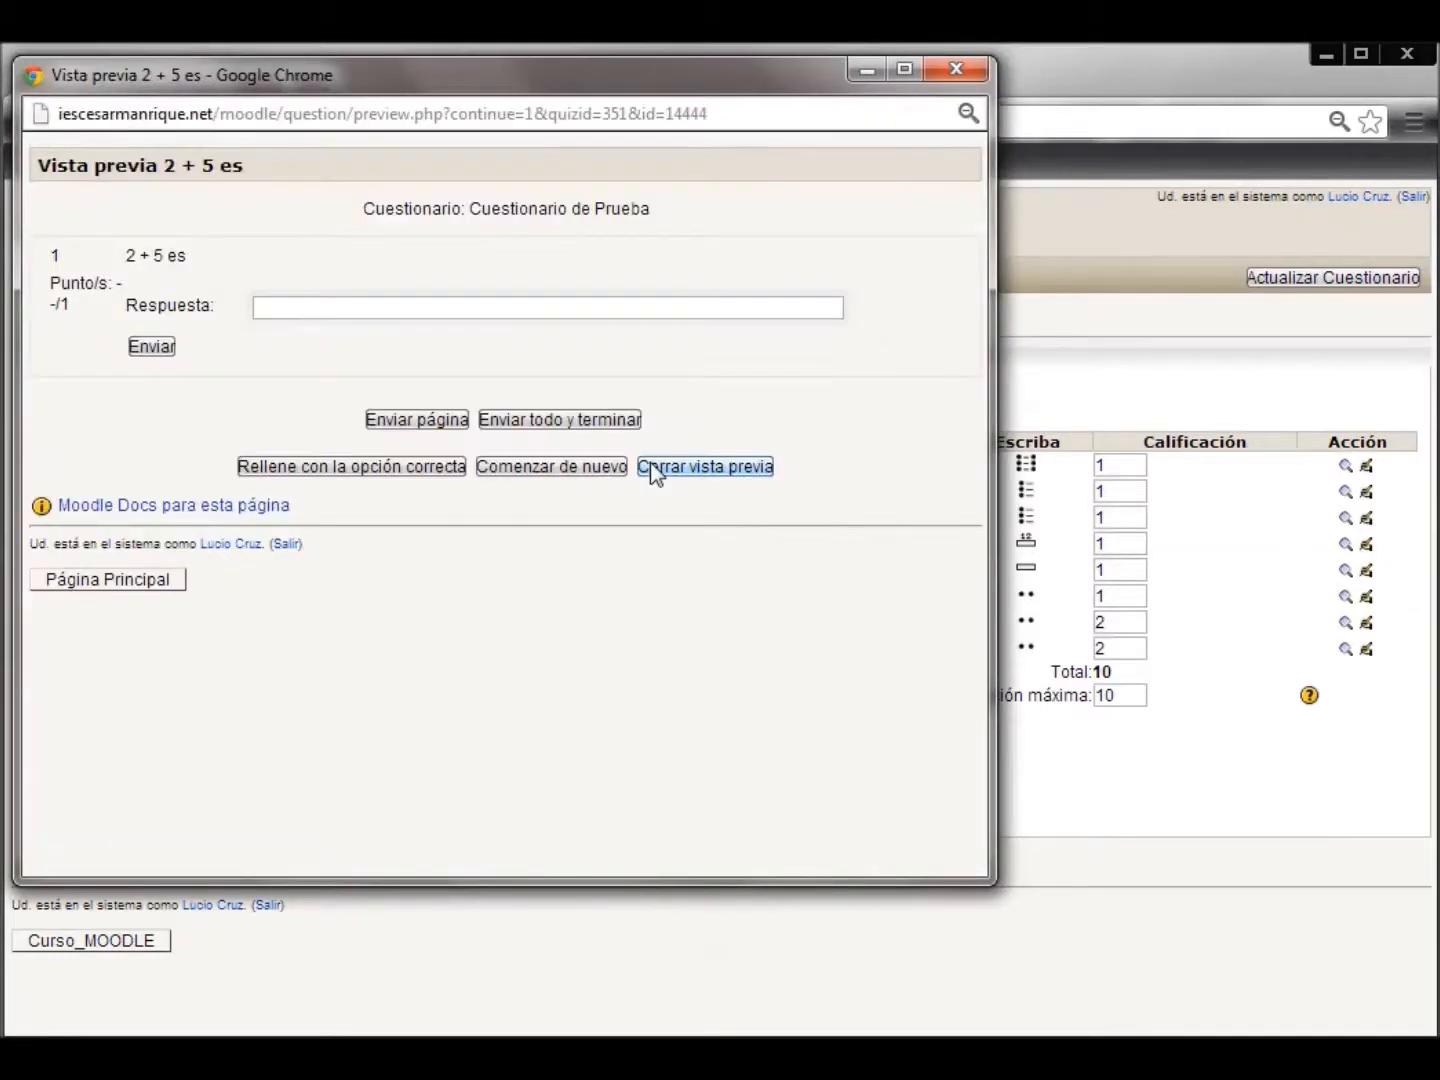
left_click(311, 305)
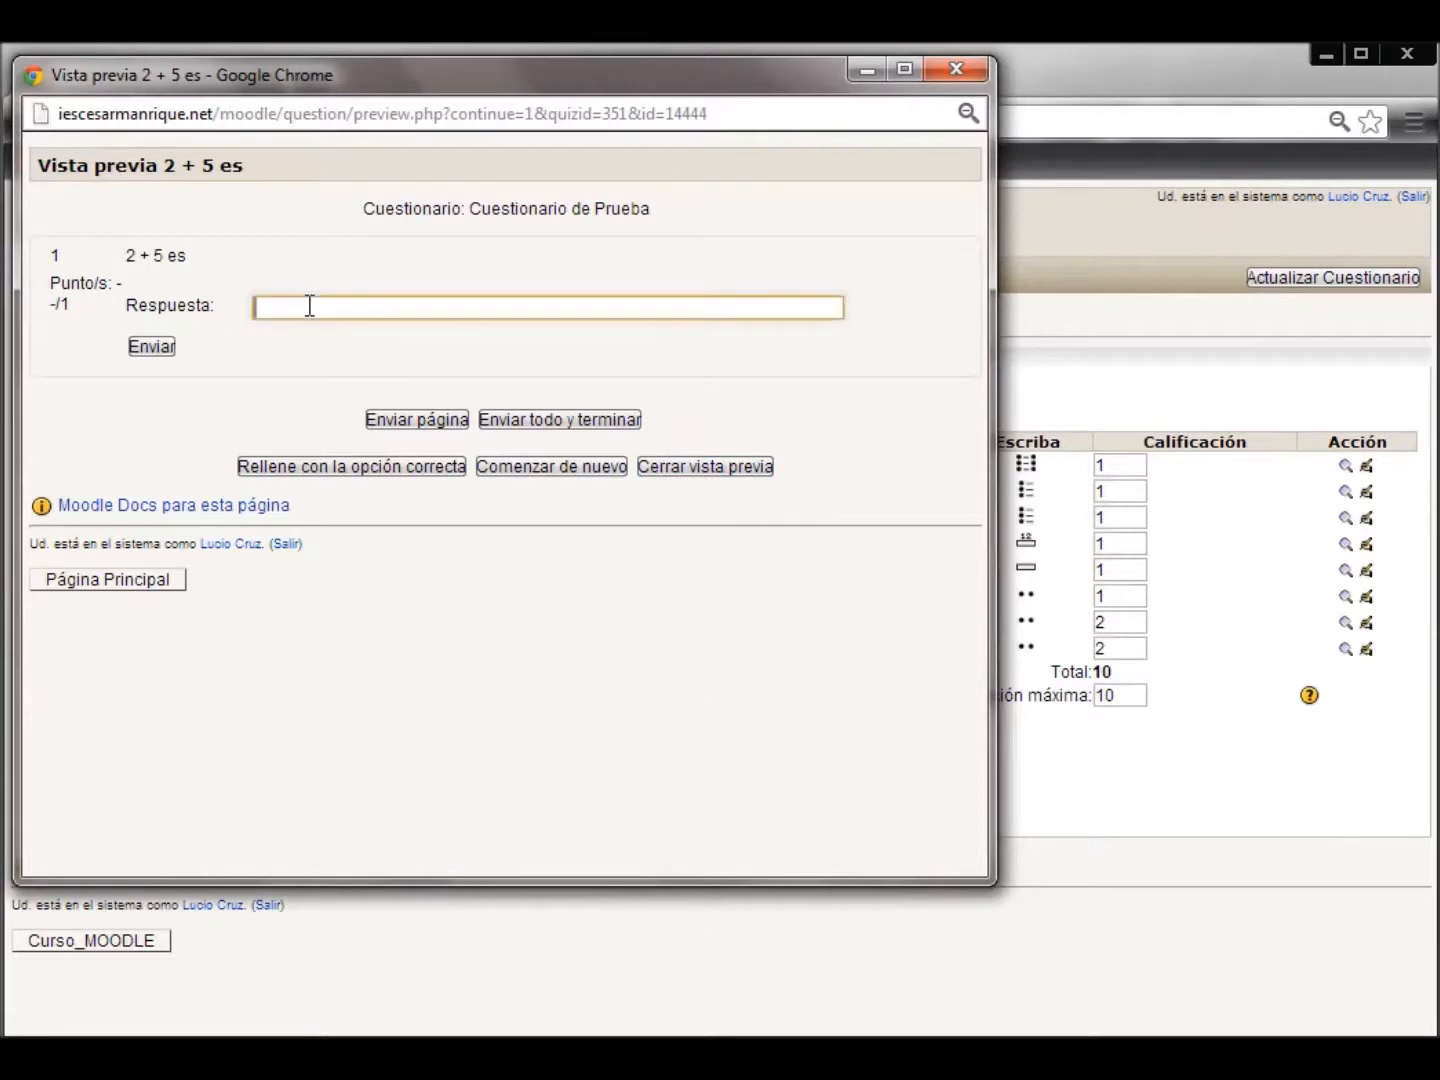
type("7")
left_click(150, 348)
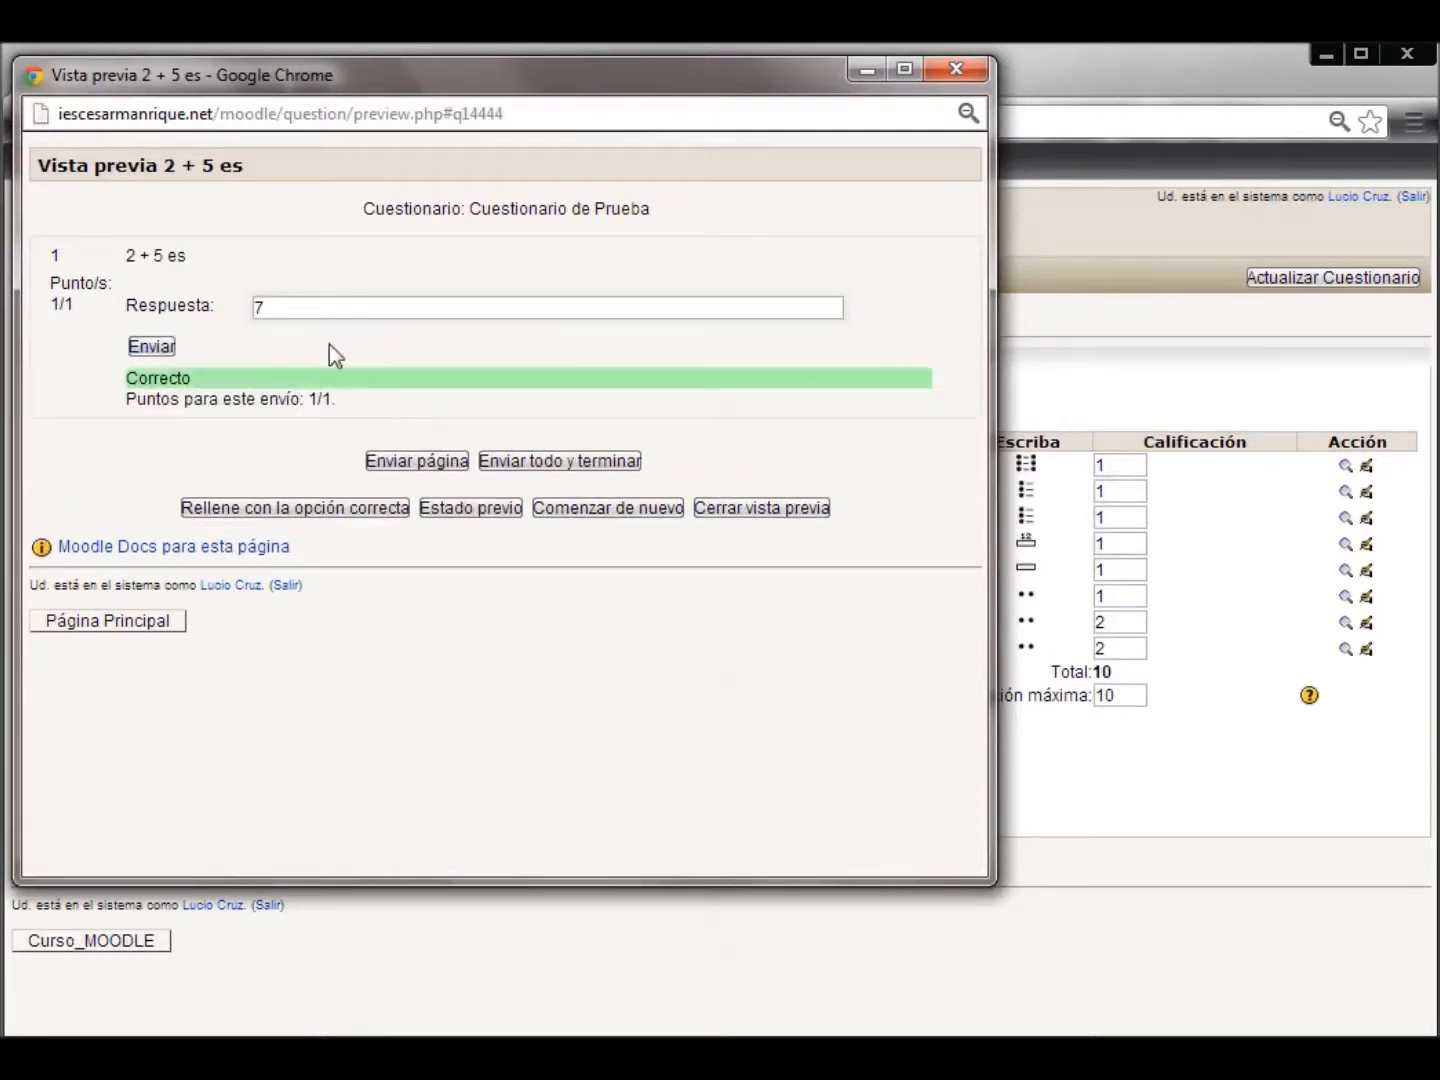
left_click(752, 516)
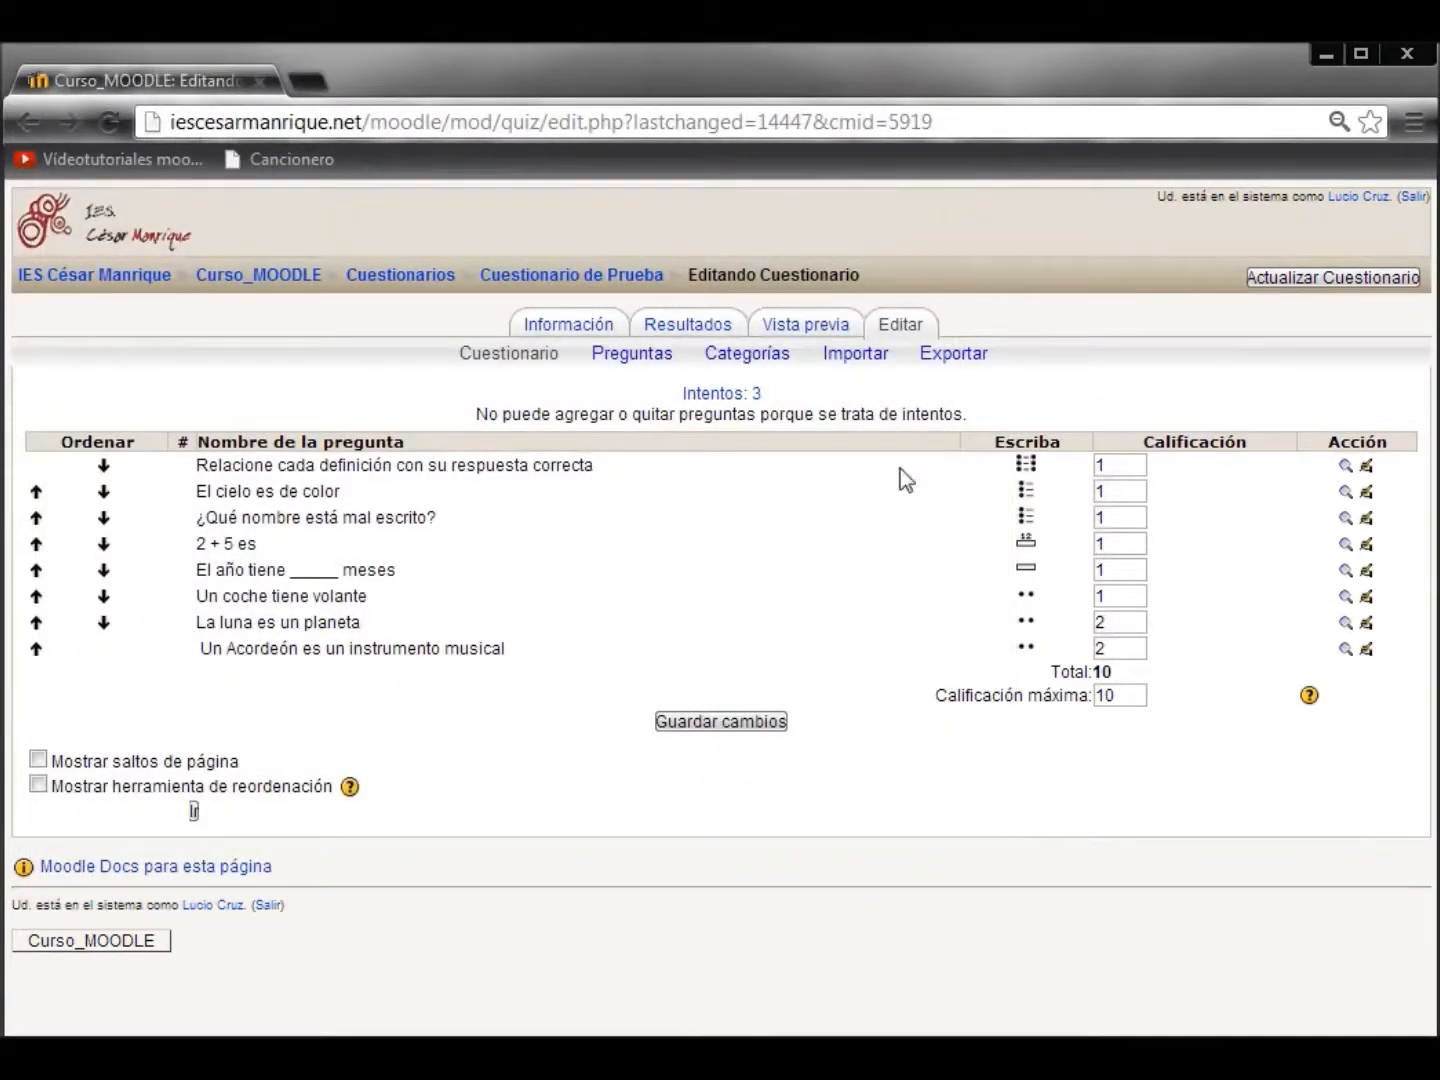
Open the settings of "2 + 5 es", examine its general options, answers, accepted error and units, and leave without saving.
left_click(1366, 546)
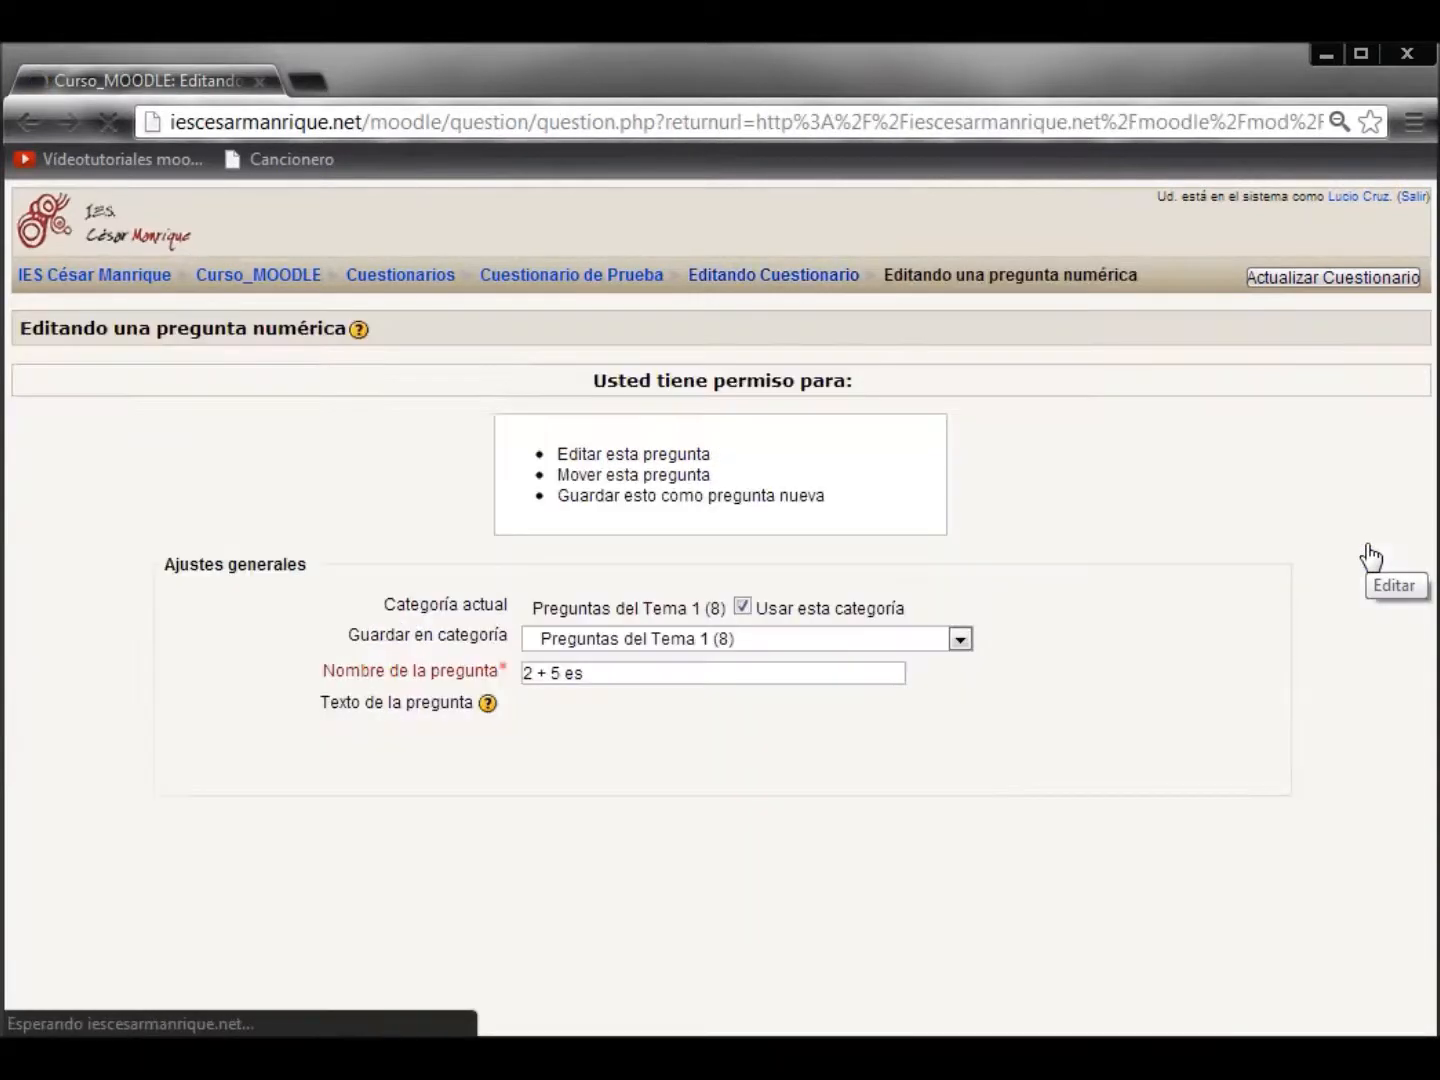
scroll(918, 419, "down", 3)
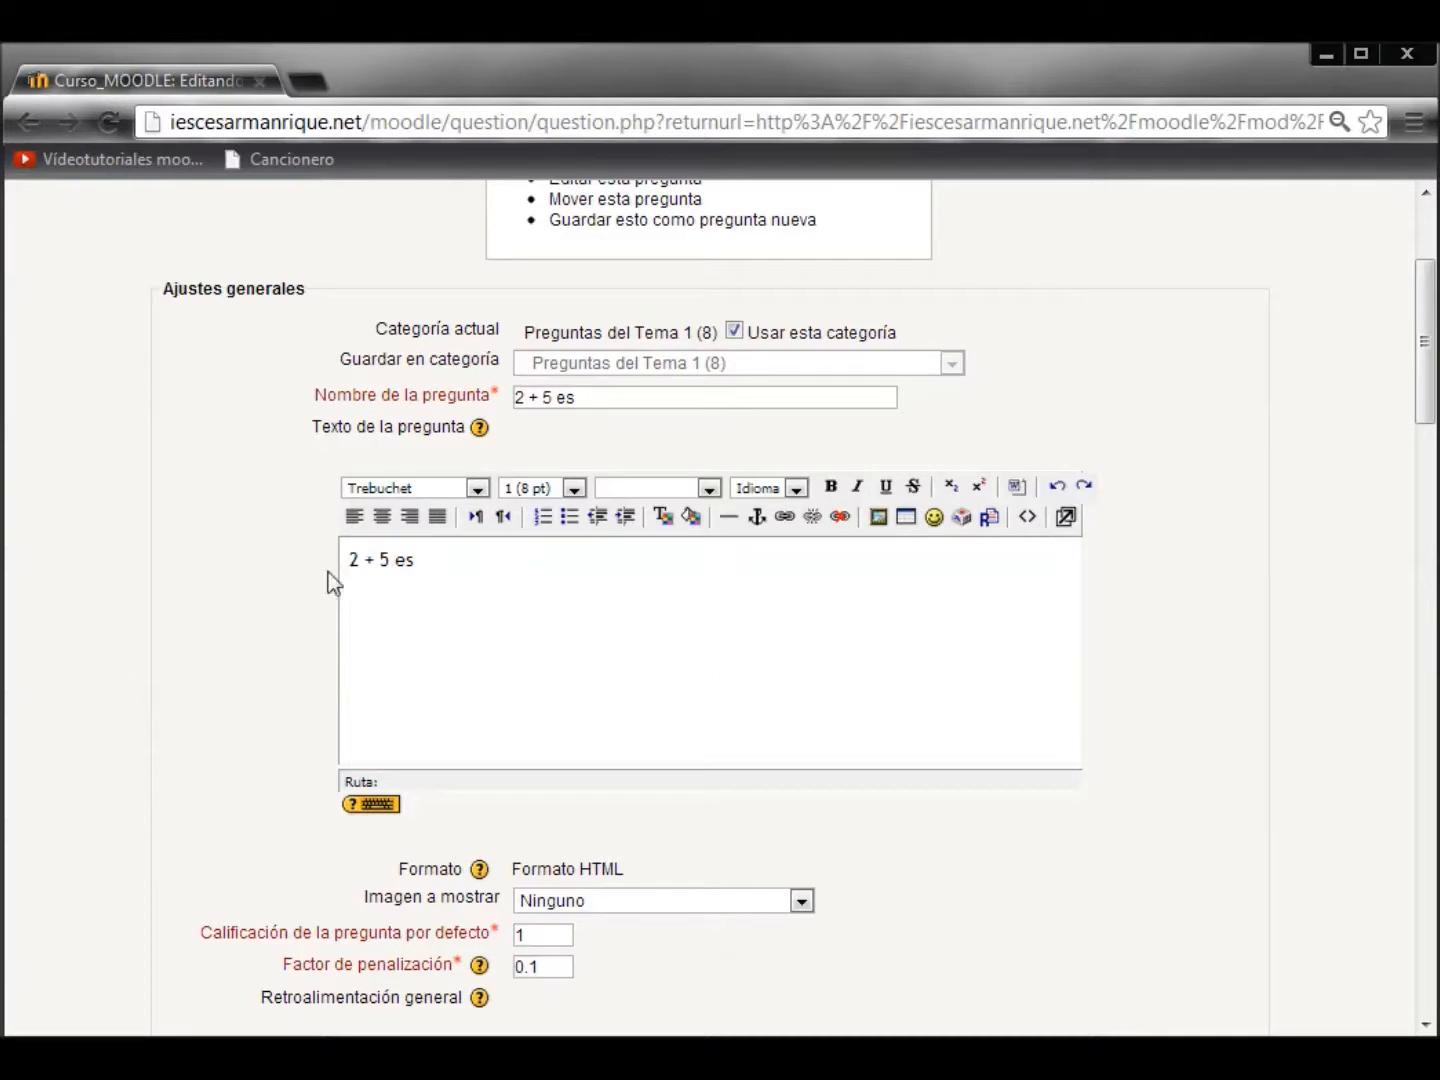
scroll(474, 572, "down", 5)
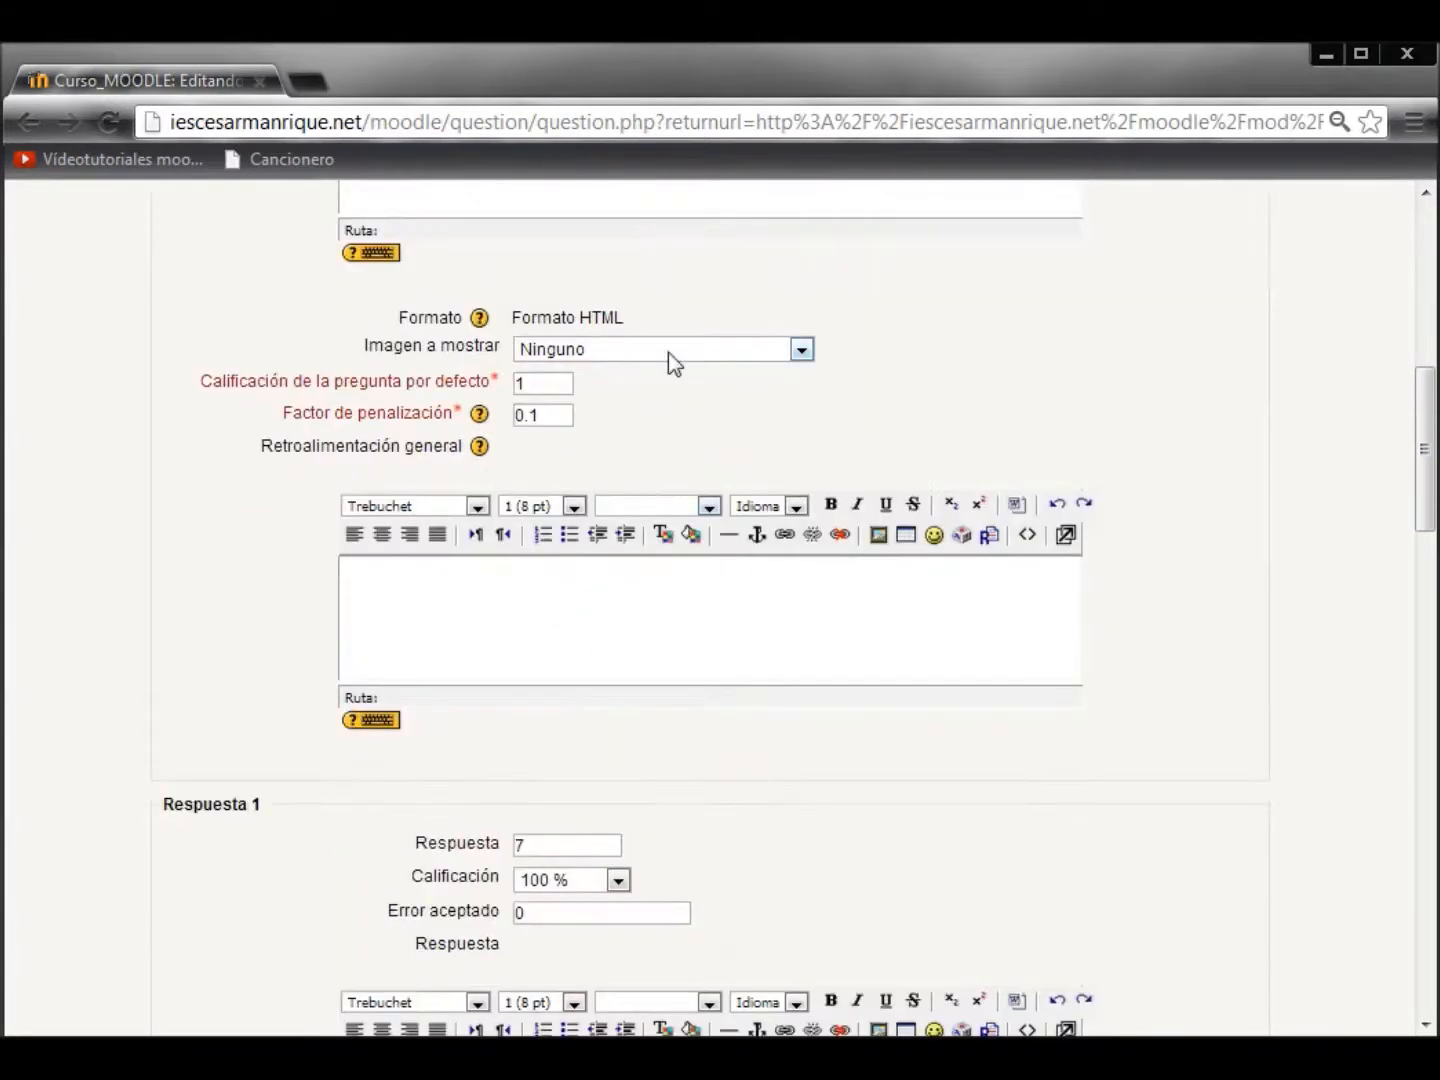
scroll(675, 450, "down", 4)
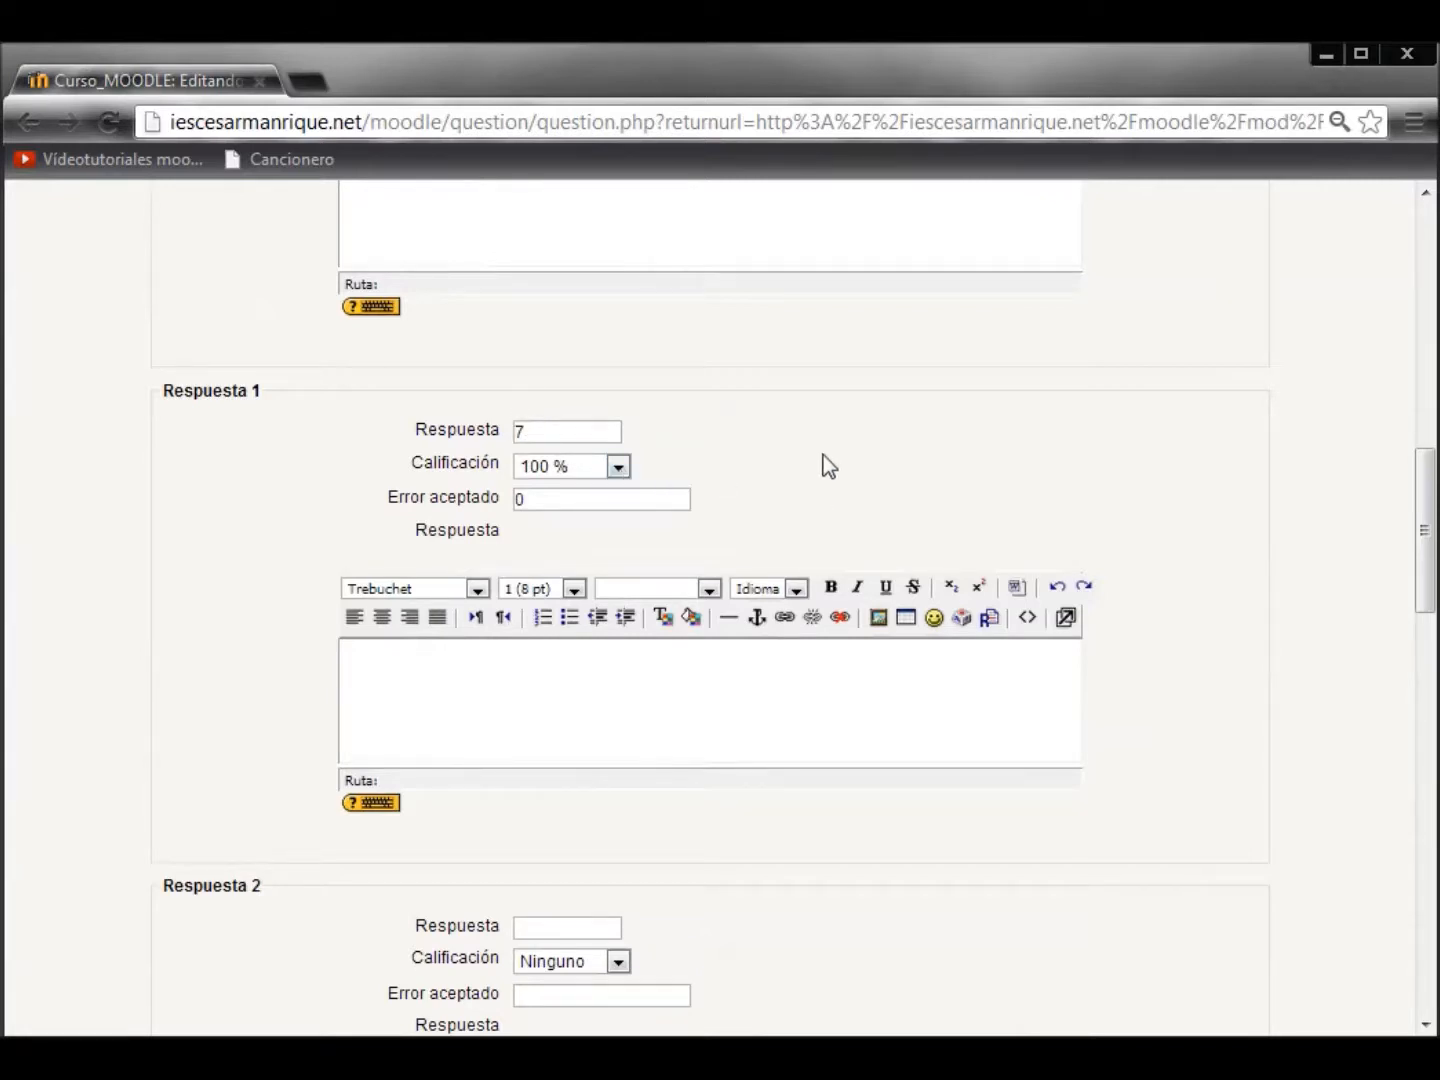
scroll(823, 455, "down", 1)
scroll(823, 455, "down", 2)
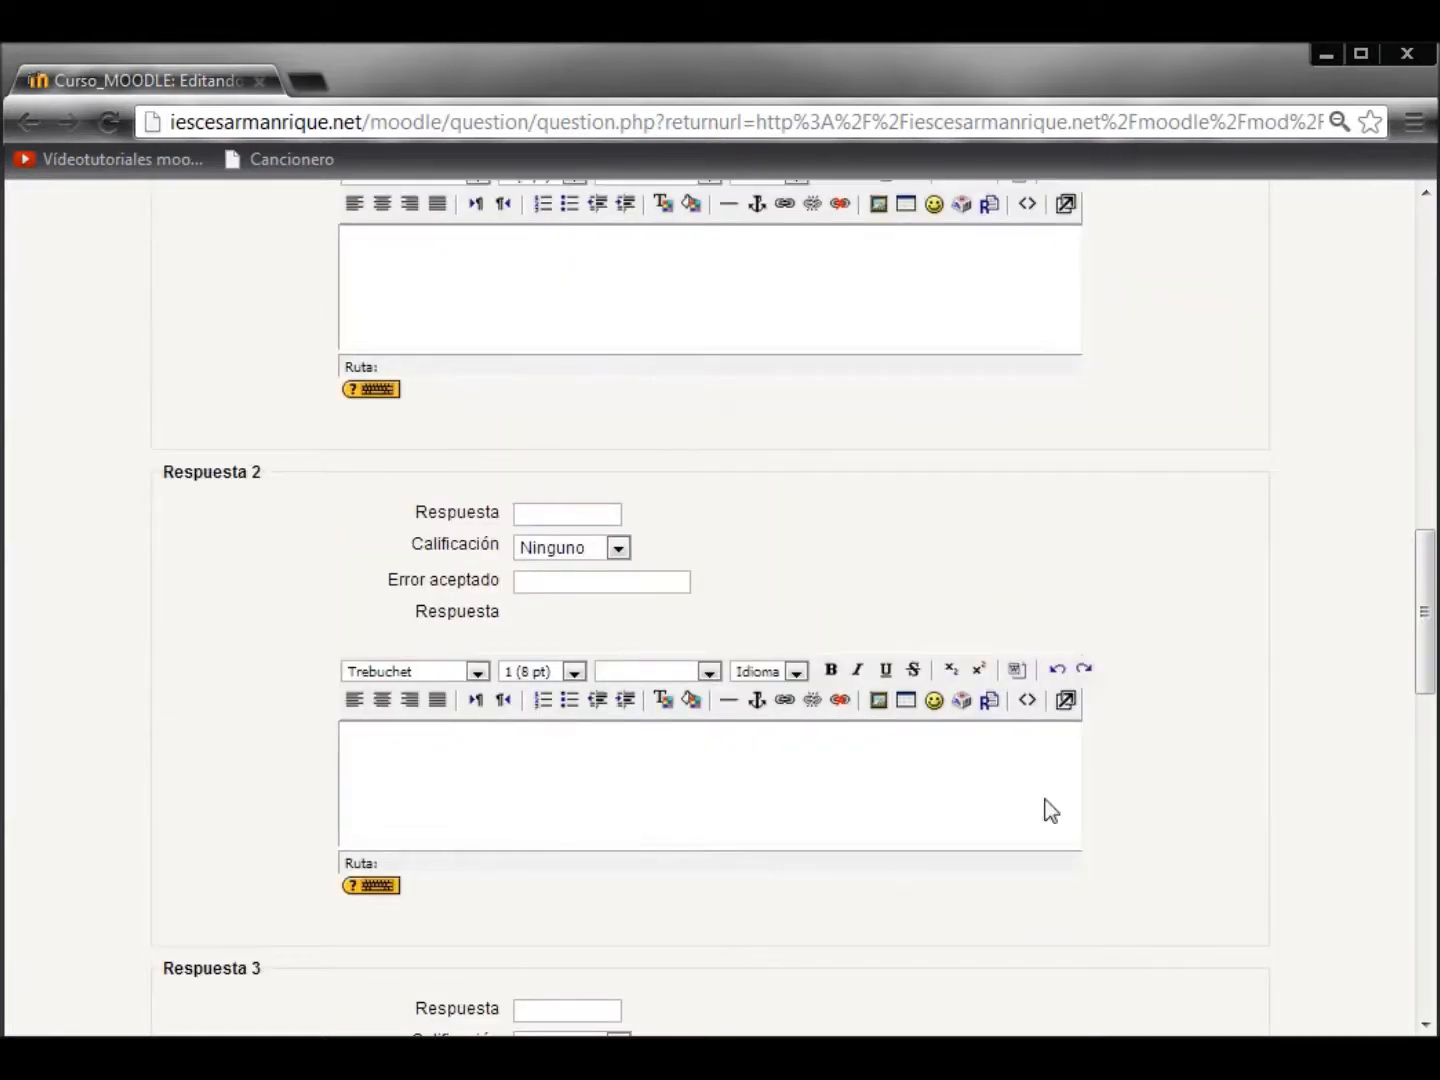
scroll(799, 709, "down", 12)
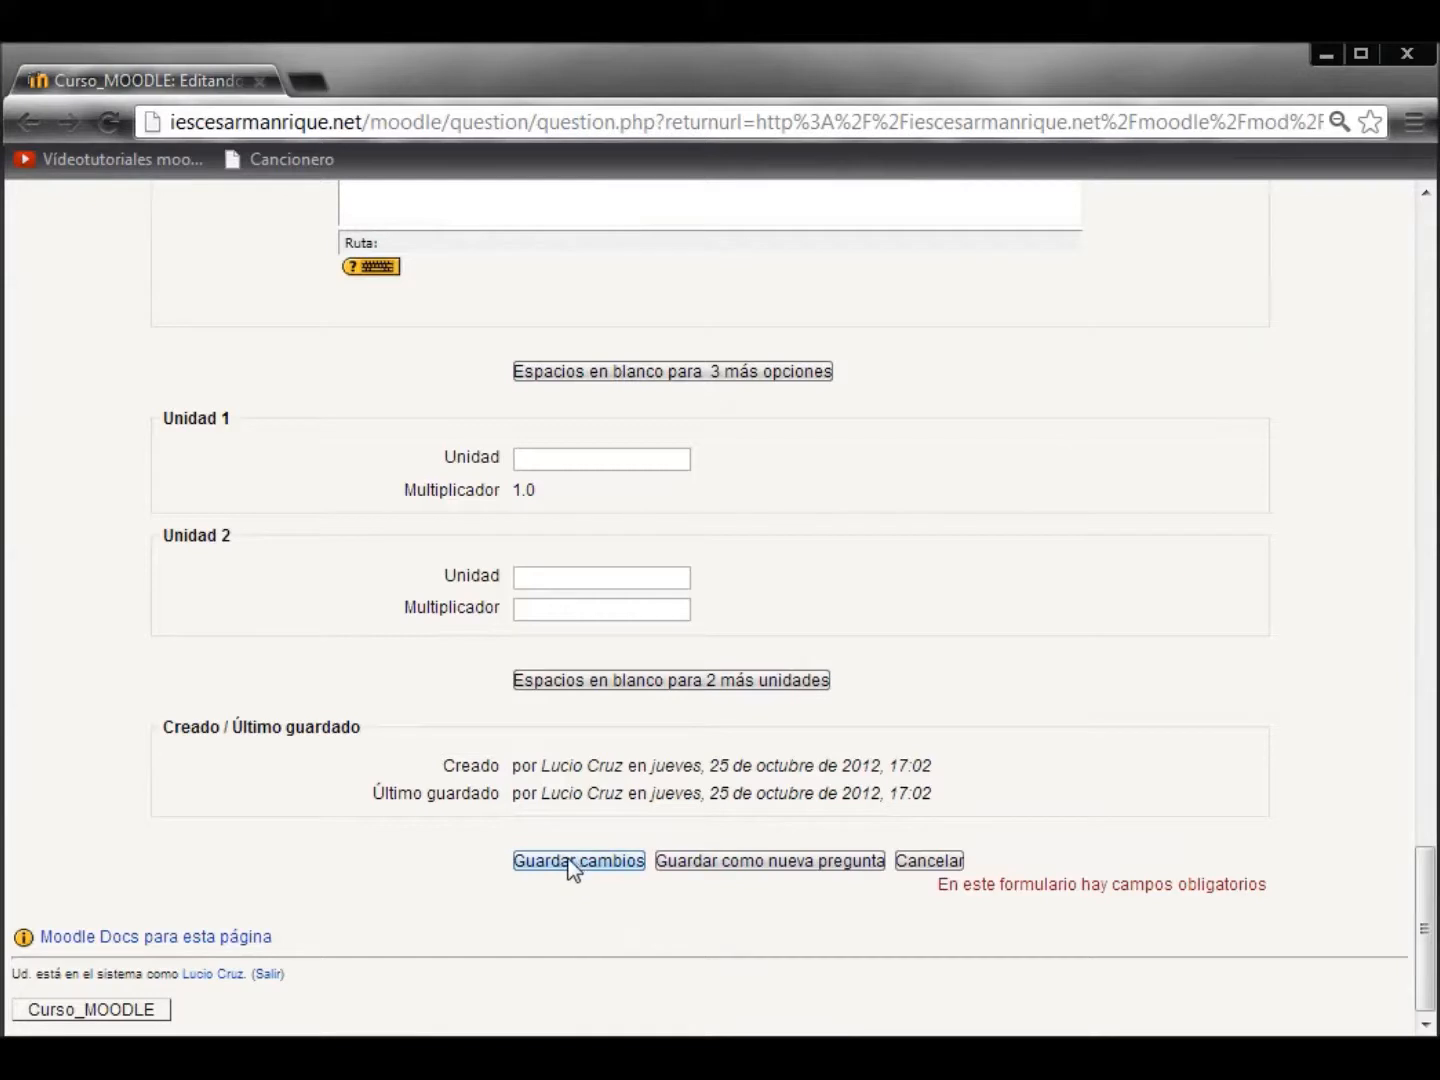
left_click(926, 866)
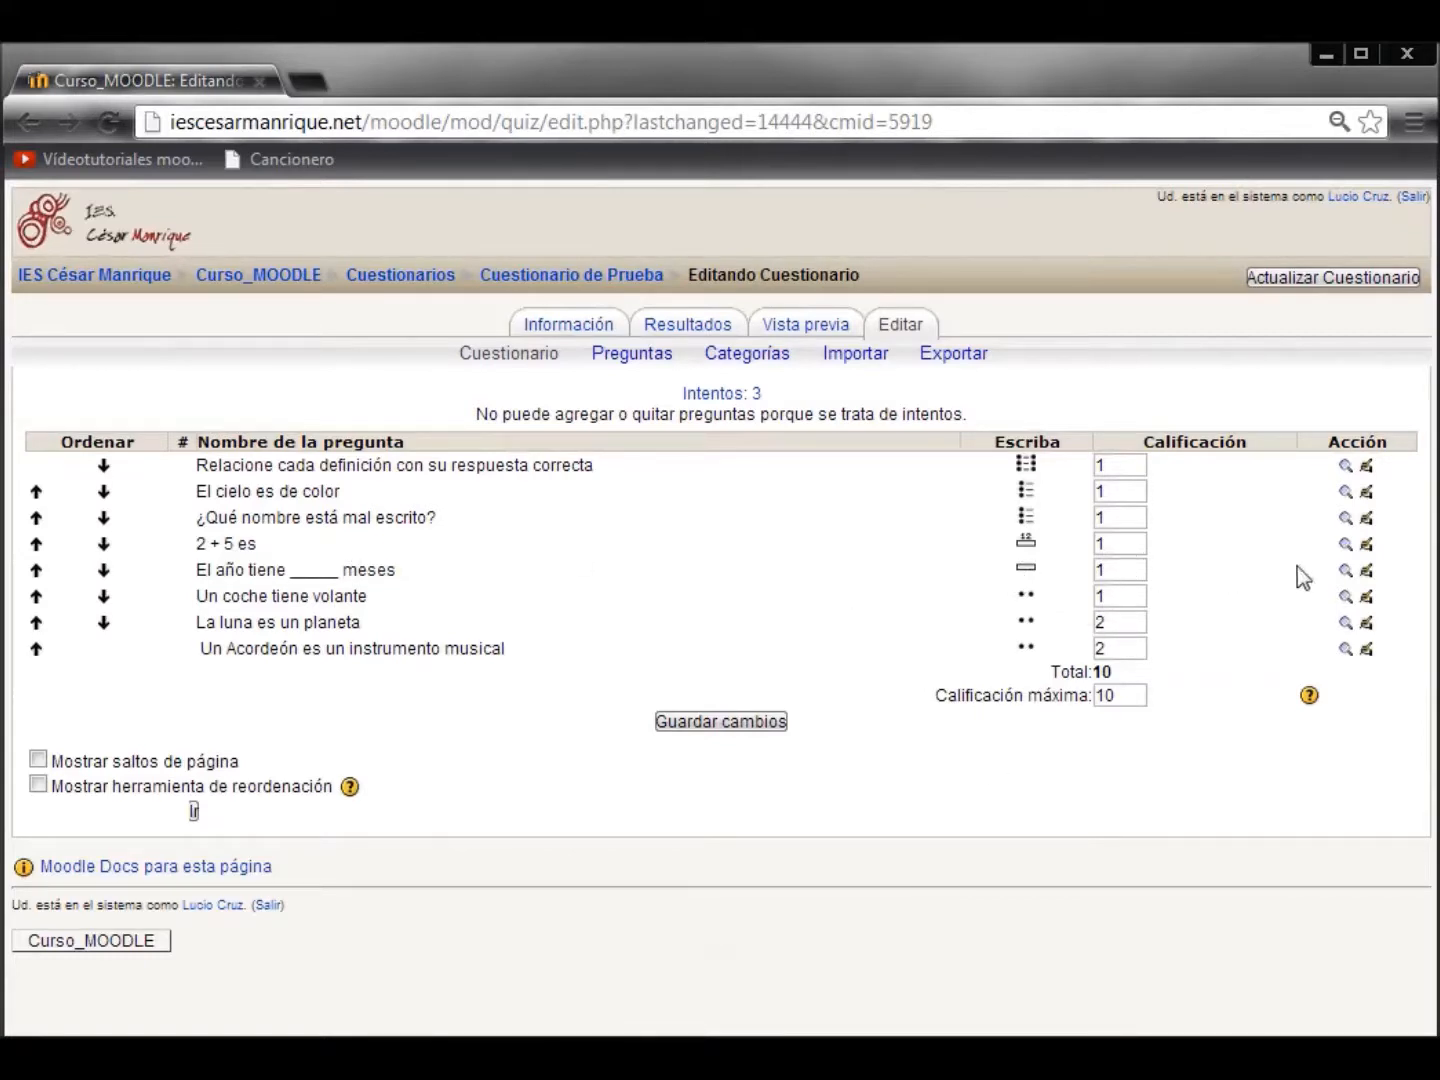
Preview the question "El año tiene ______ meses", submit the answer 12, and close the preview.
left_click(1345, 571)
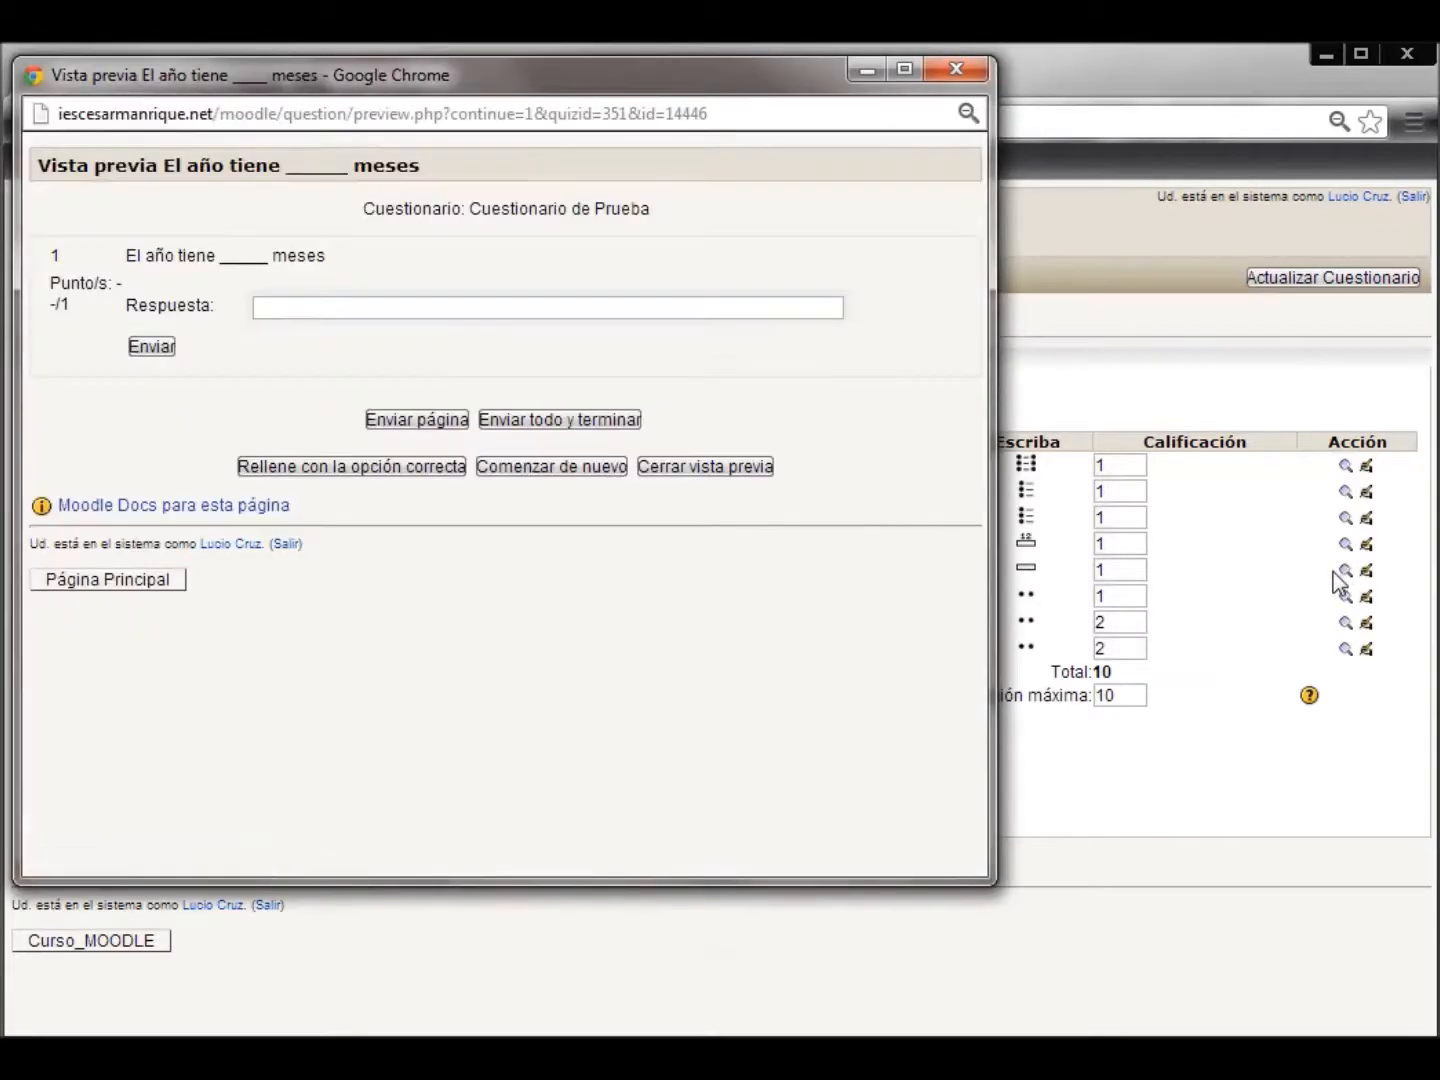
left_click(290, 306)
type("12")
left_click(145, 347)
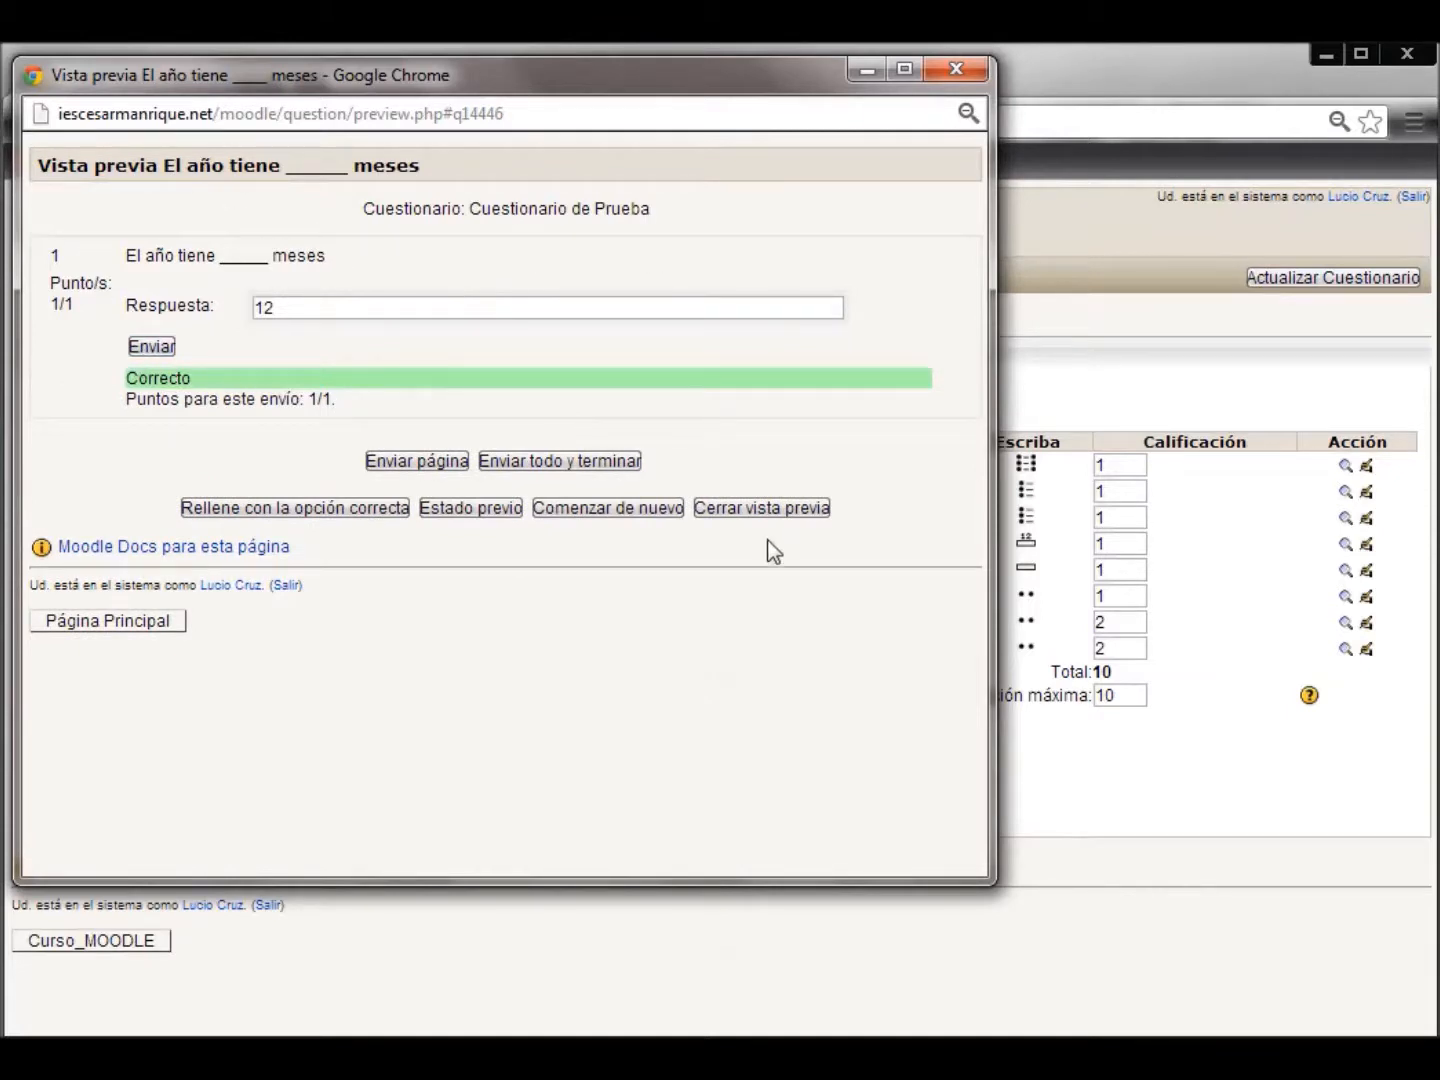
left_click(757, 510)
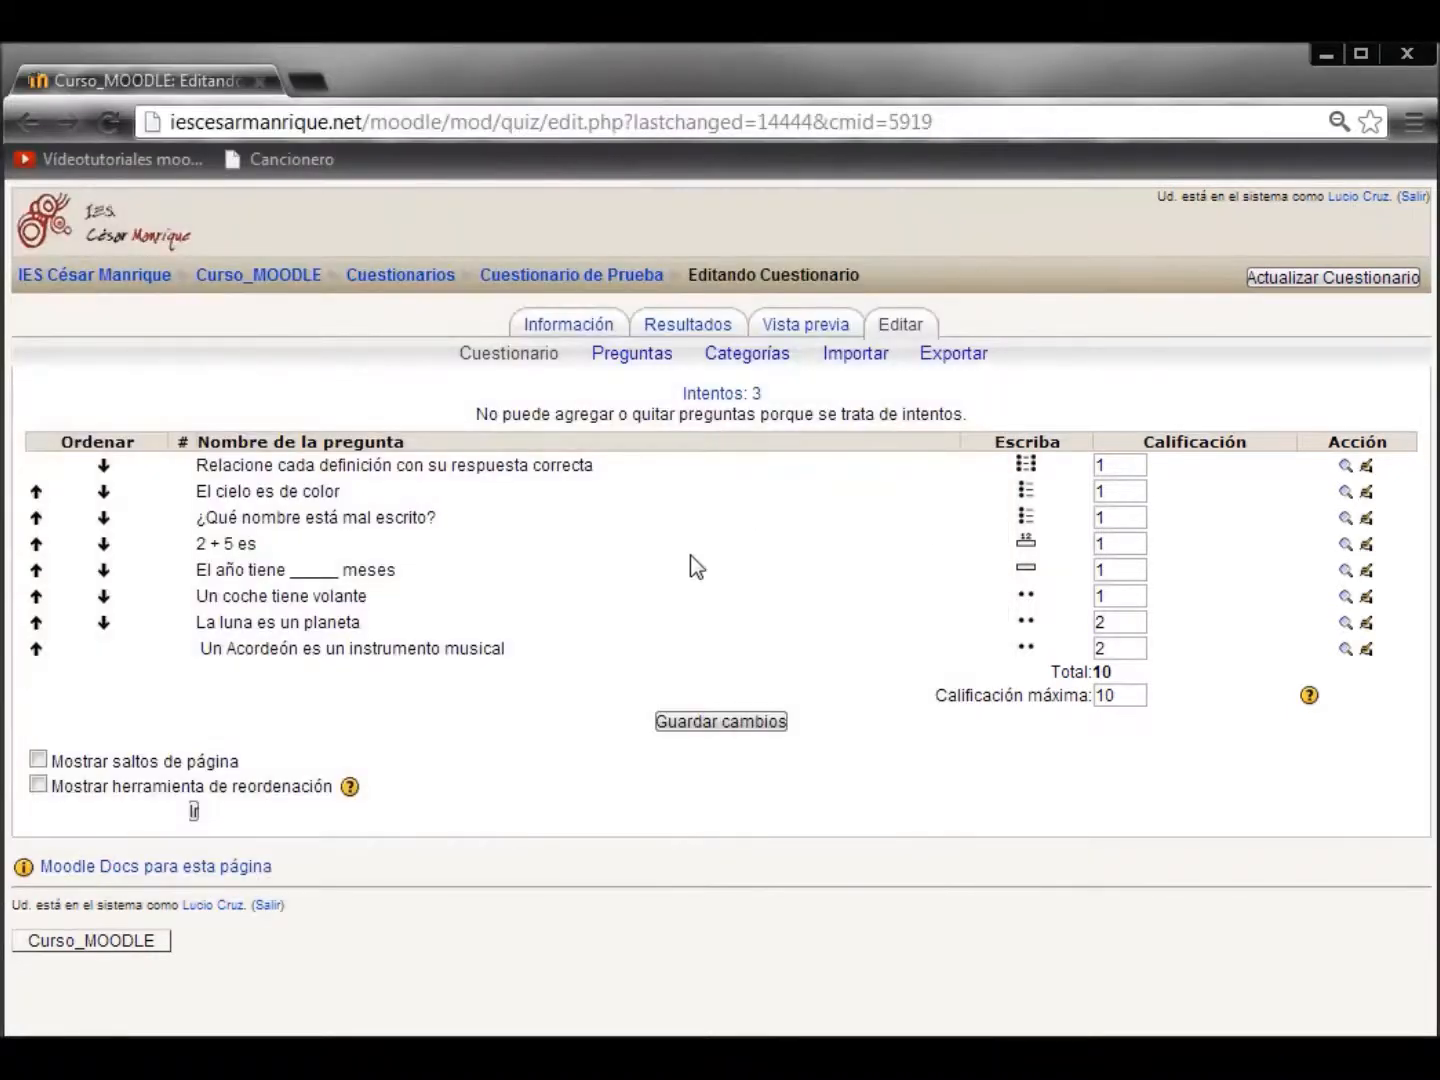
Open the settings of "El año tiene ______ meses", examine its case sensitivity, answers and grades, and leave without saving.
left_click(1367, 573)
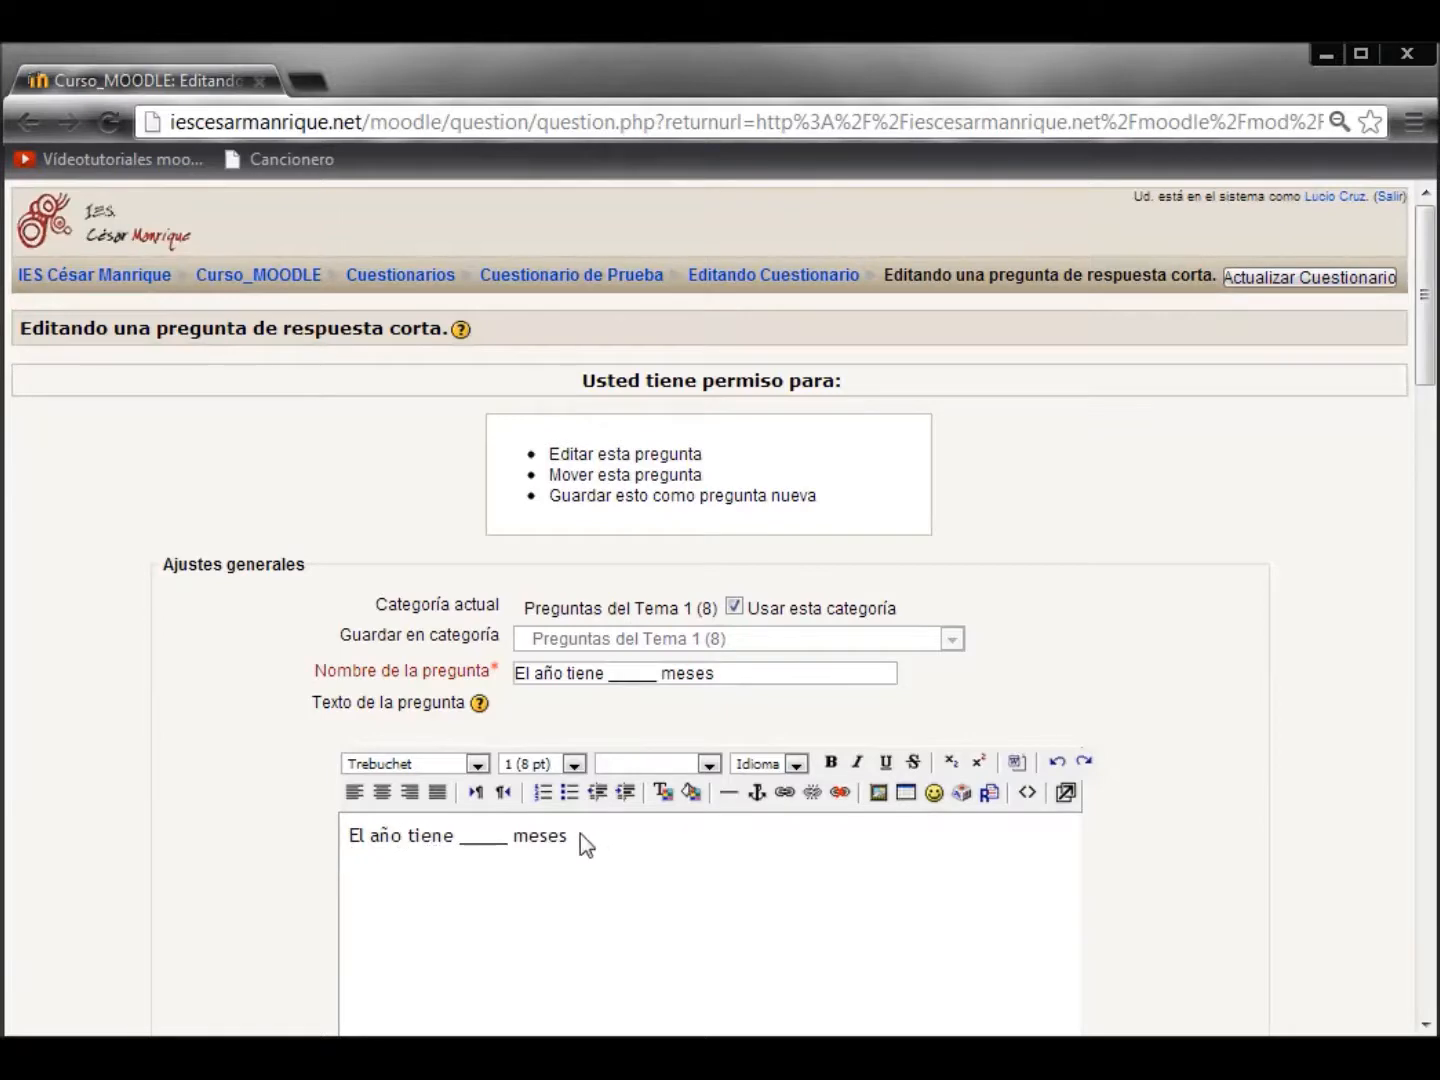
scroll(1121, 796, "down", 7)
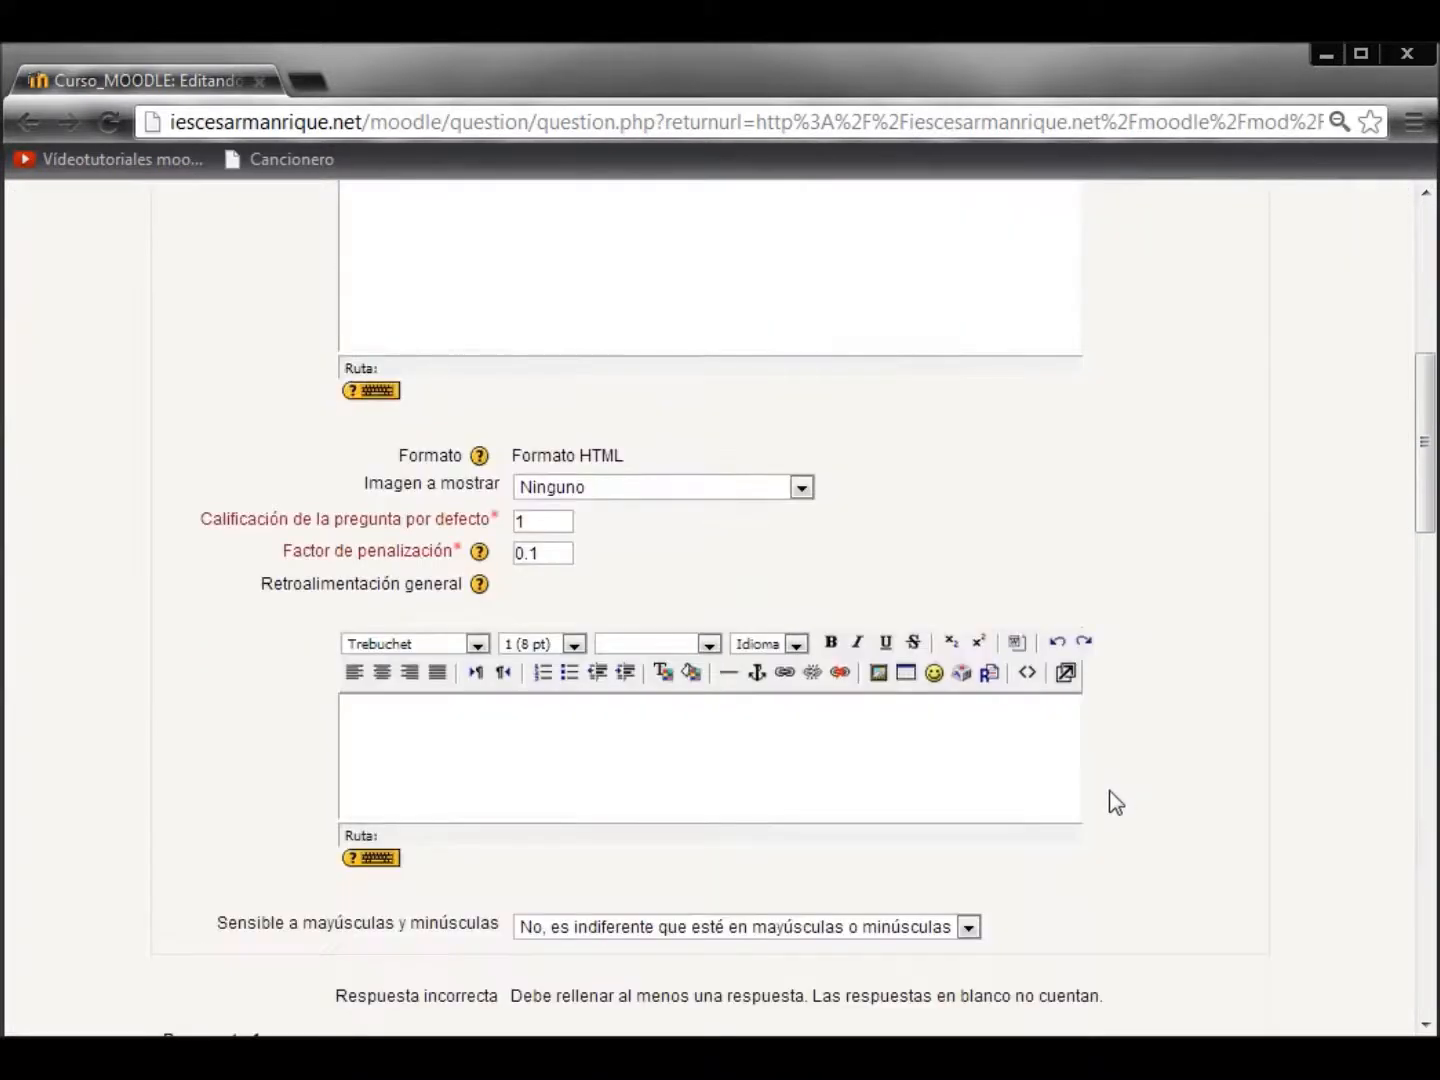
scroll(1111, 798, "down", 1)
scroll(742, 512, "down", 3)
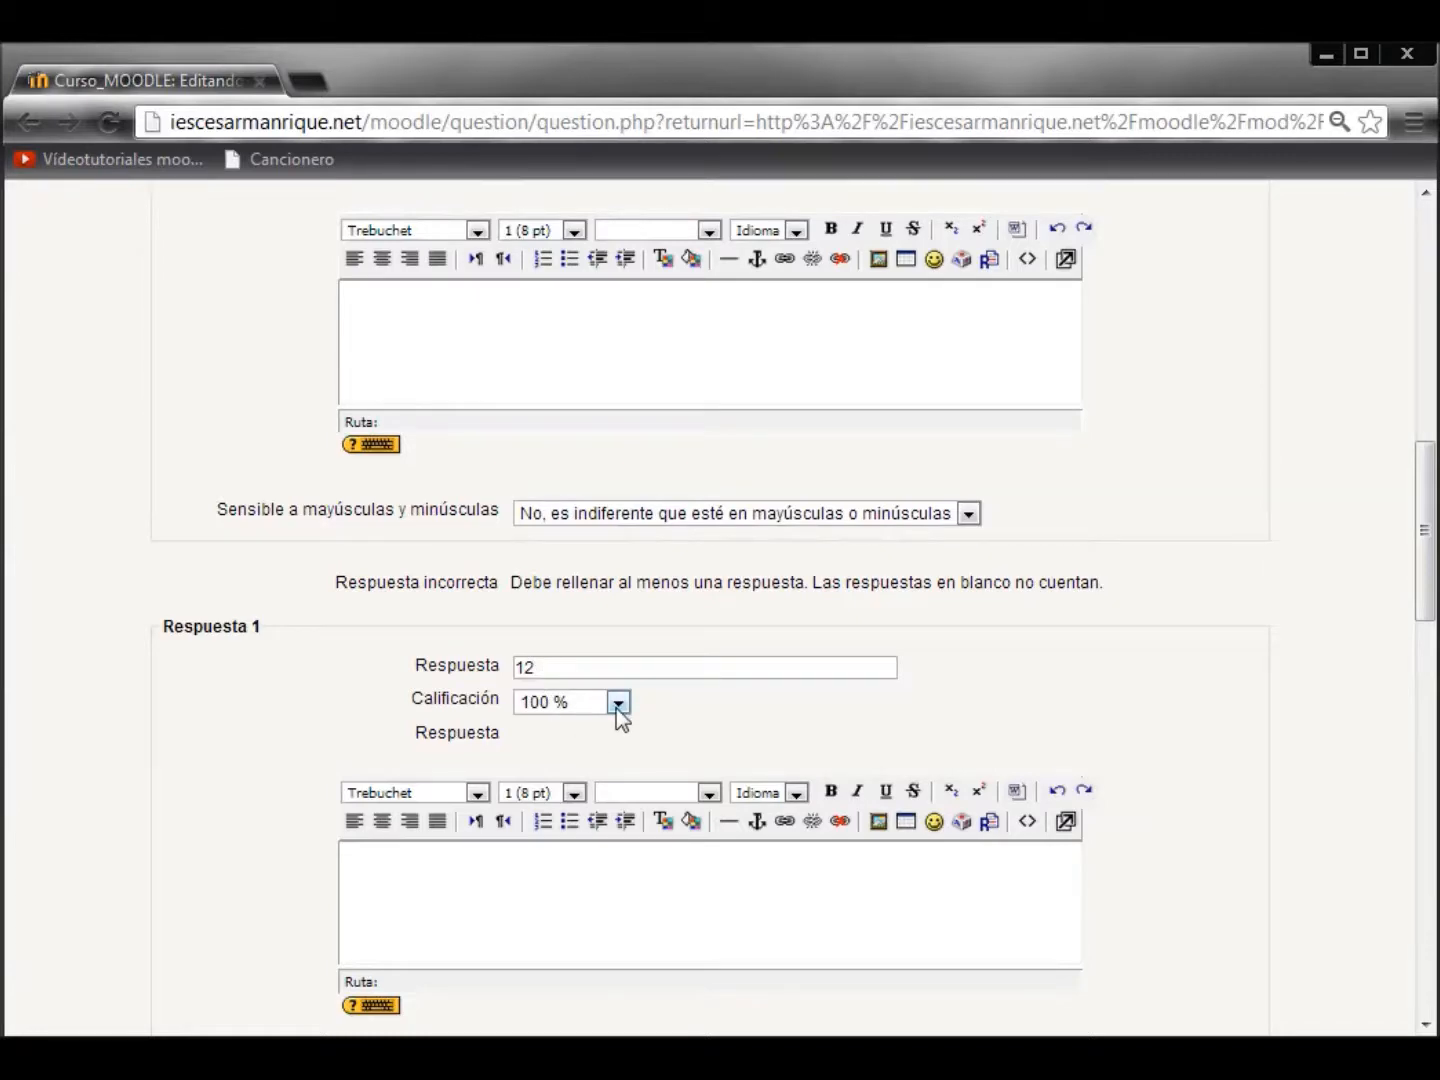
scroll(833, 690, "down", 5)
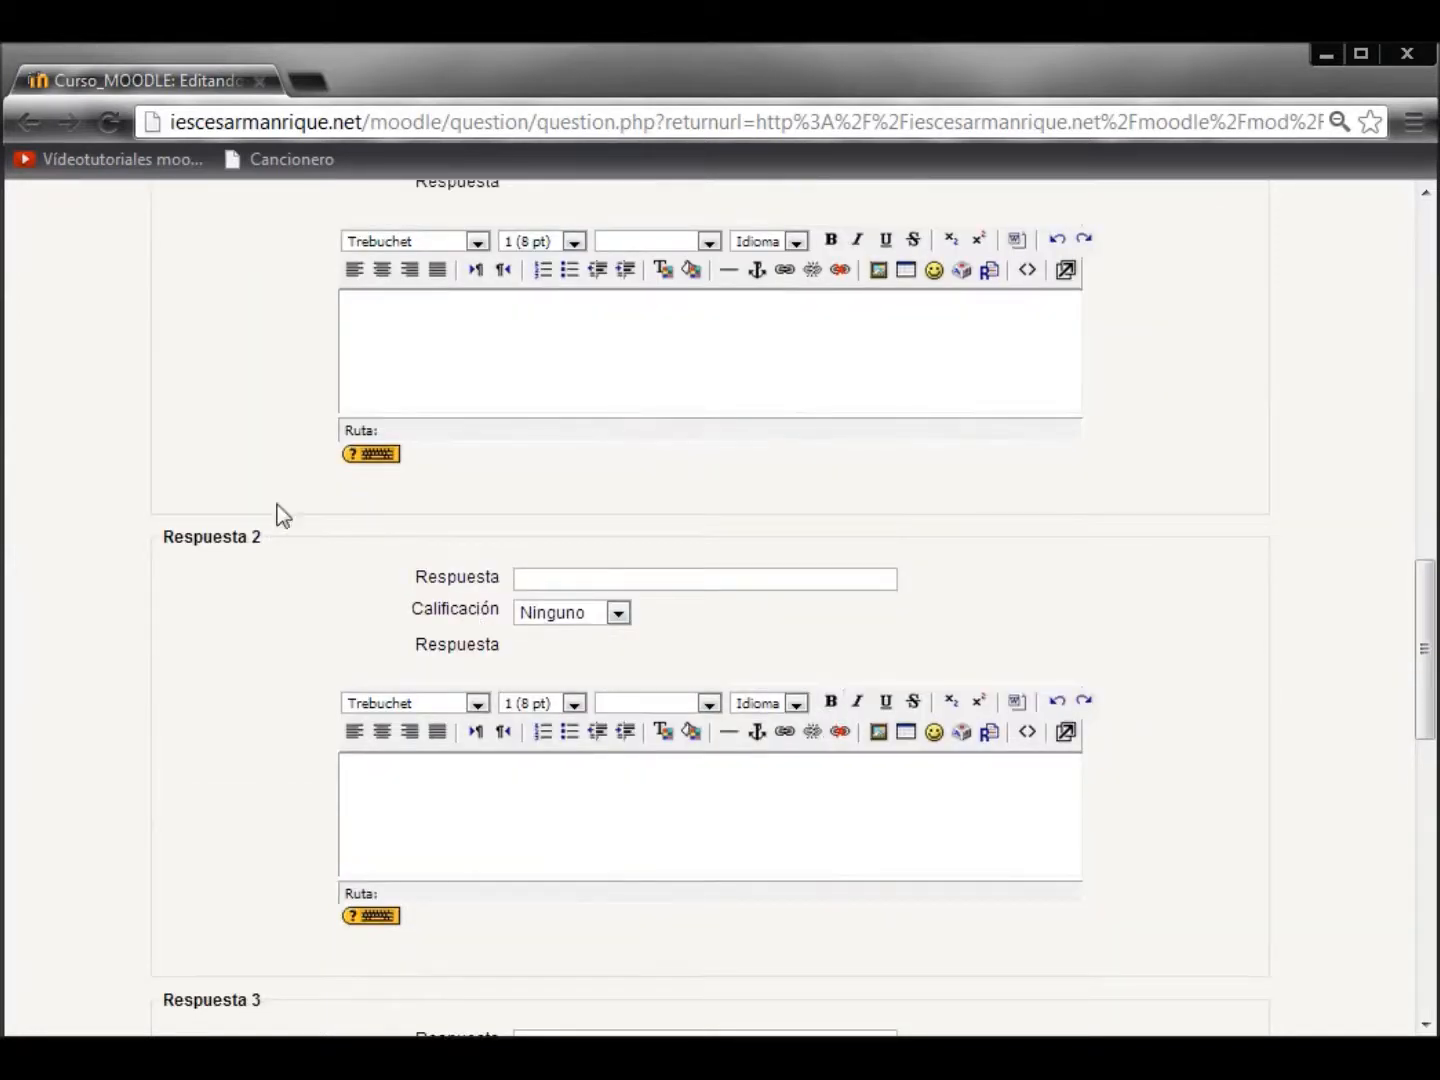
scroll(674, 652, "down", 12)
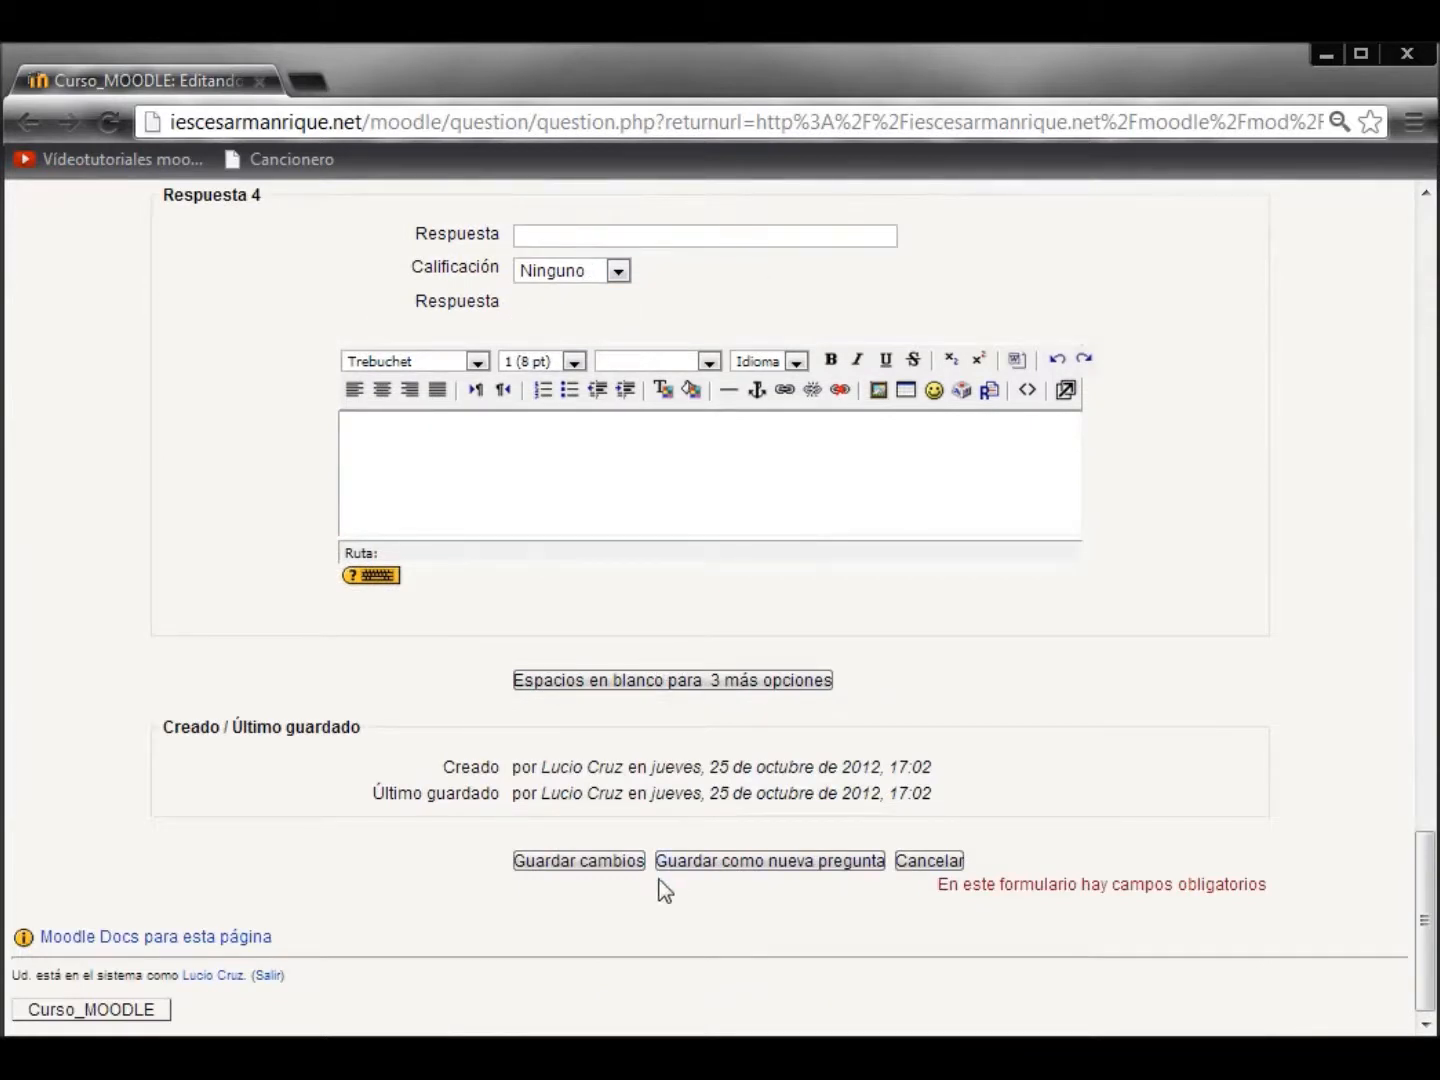
left_click(931, 864)
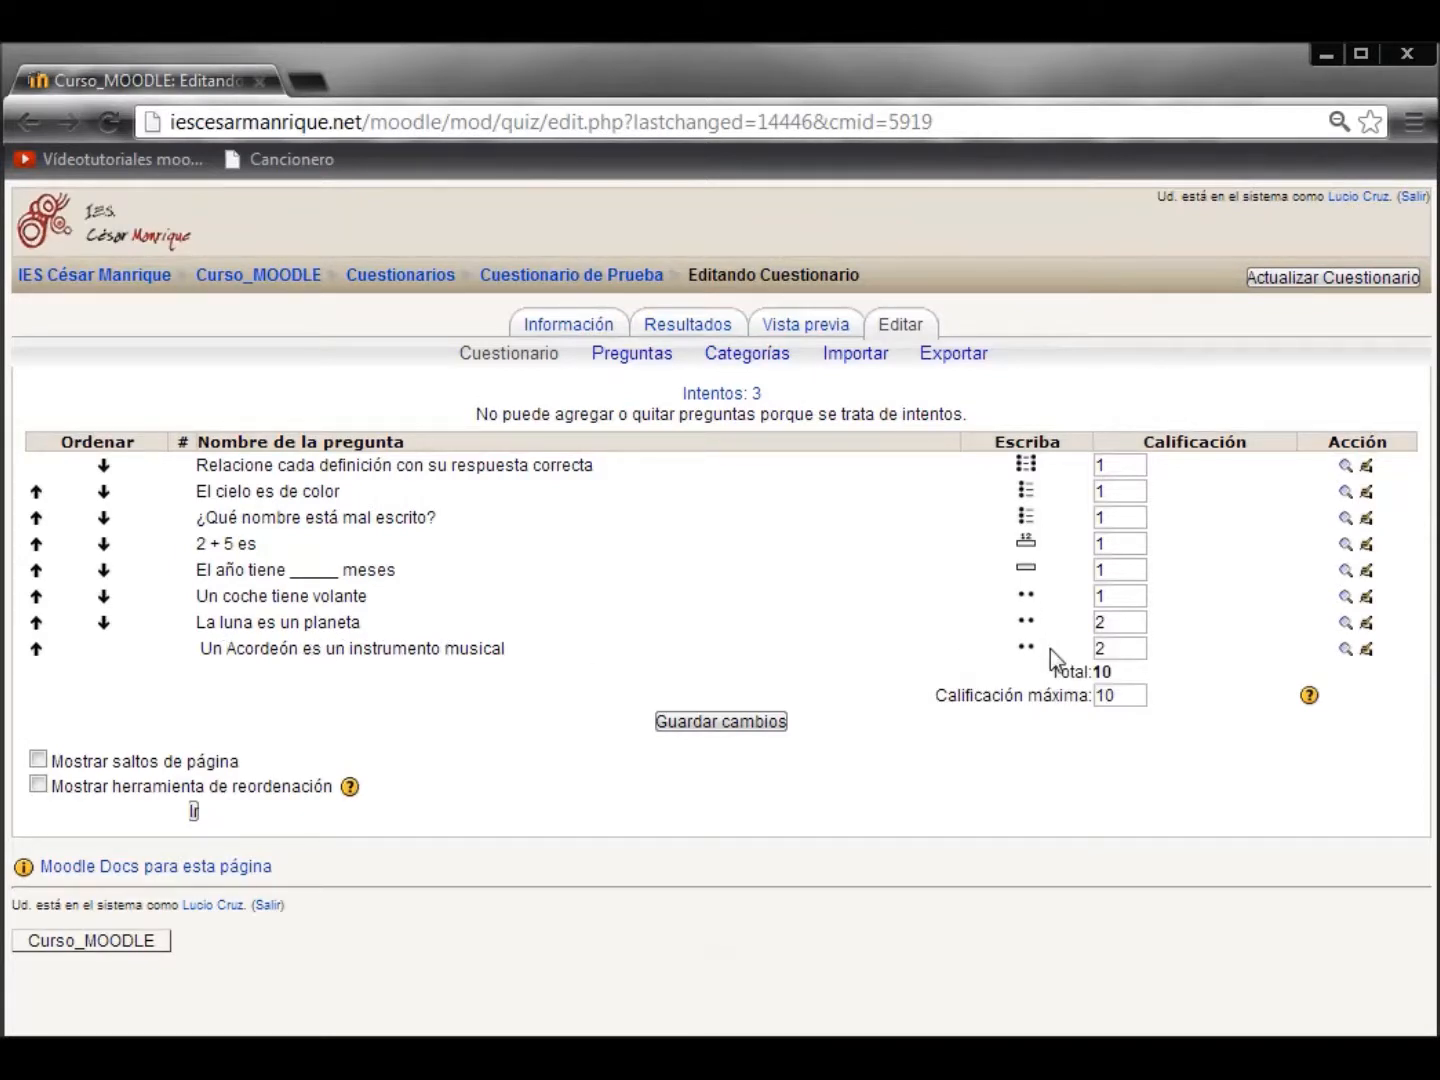
Preview "Un Acordeón es un instrumento musical", submit Falso followed by Verdadero, and close the preview.
left_click(1345, 653)
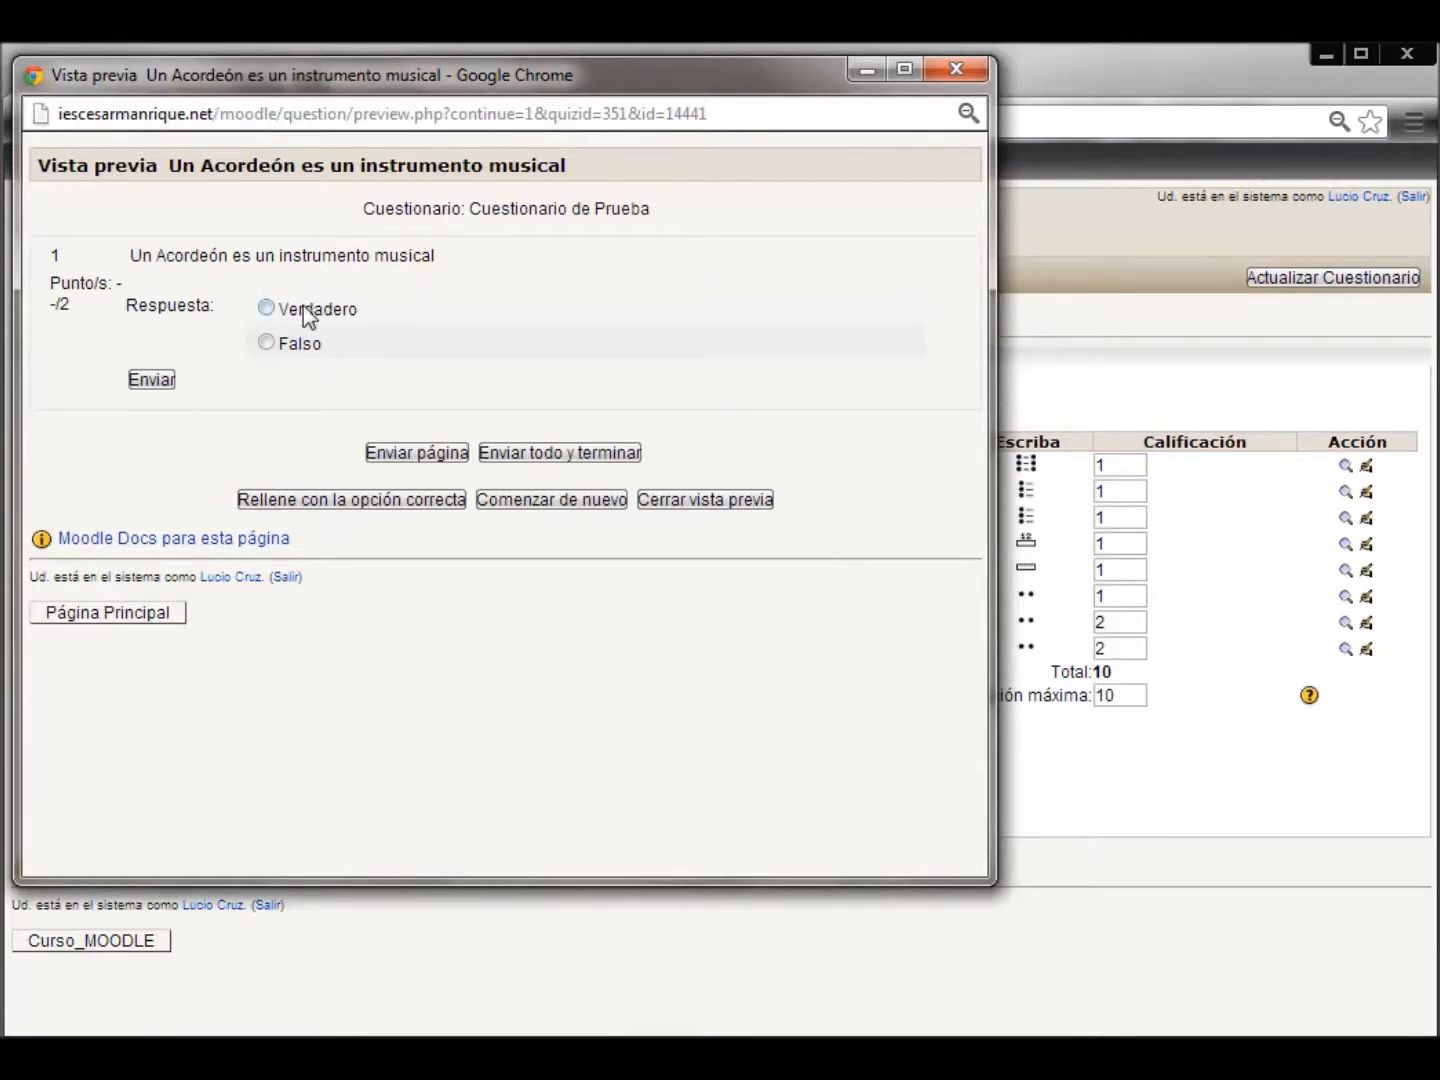
left_click(266, 343)
left_click(153, 381)
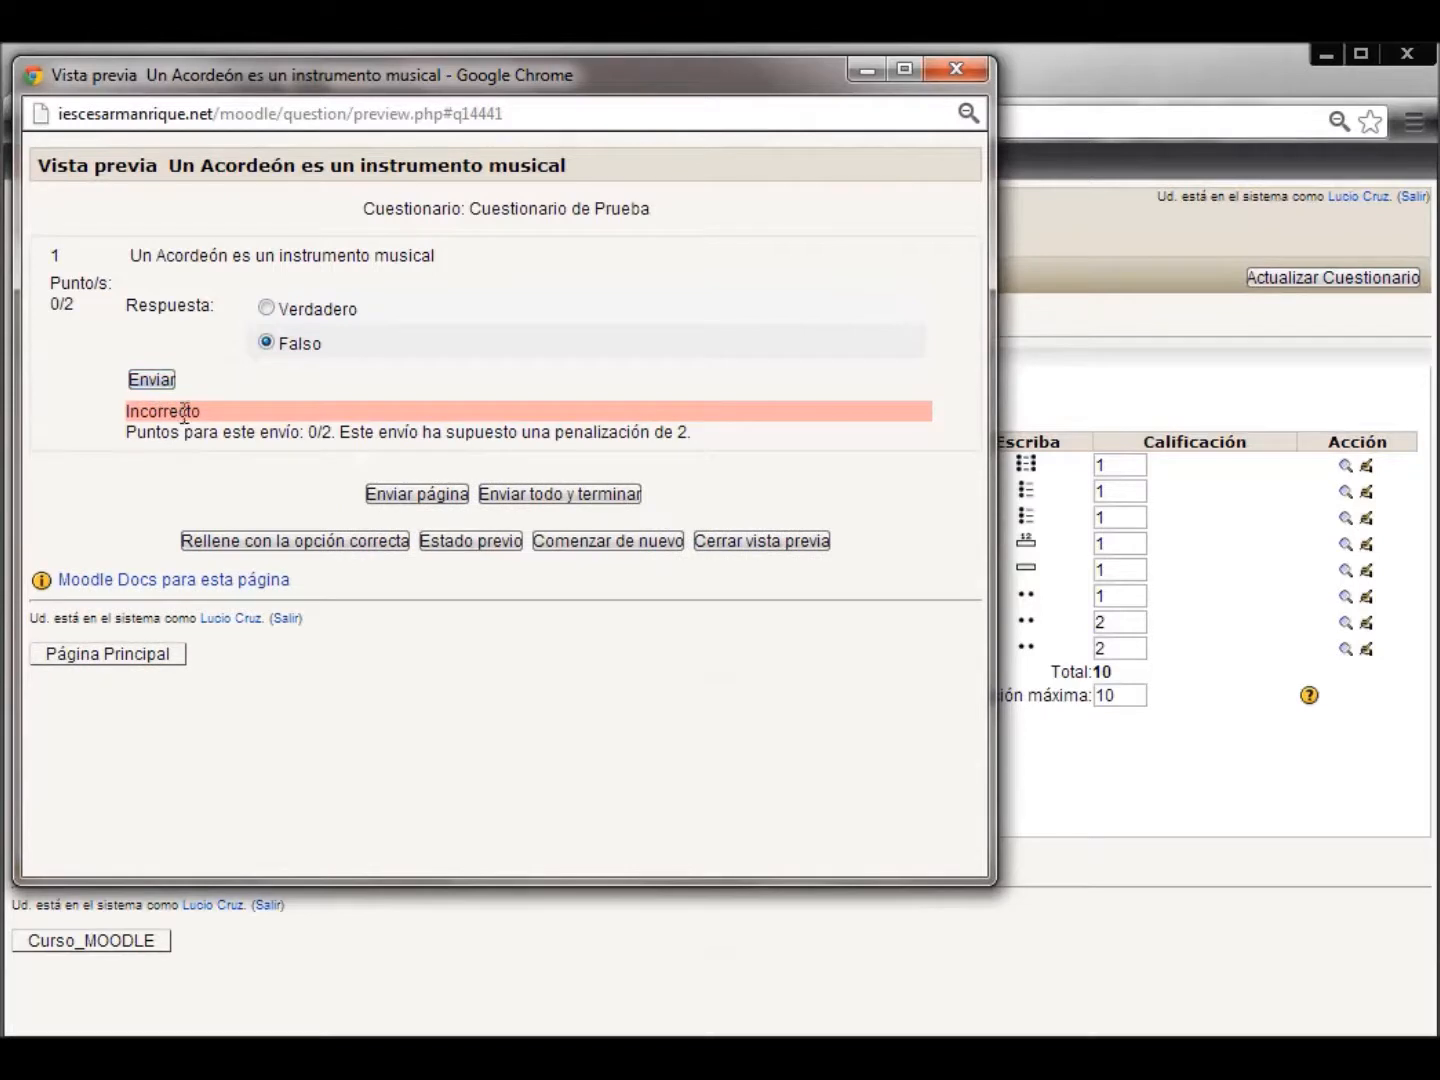
left_click(266, 308)
left_click(152, 380)
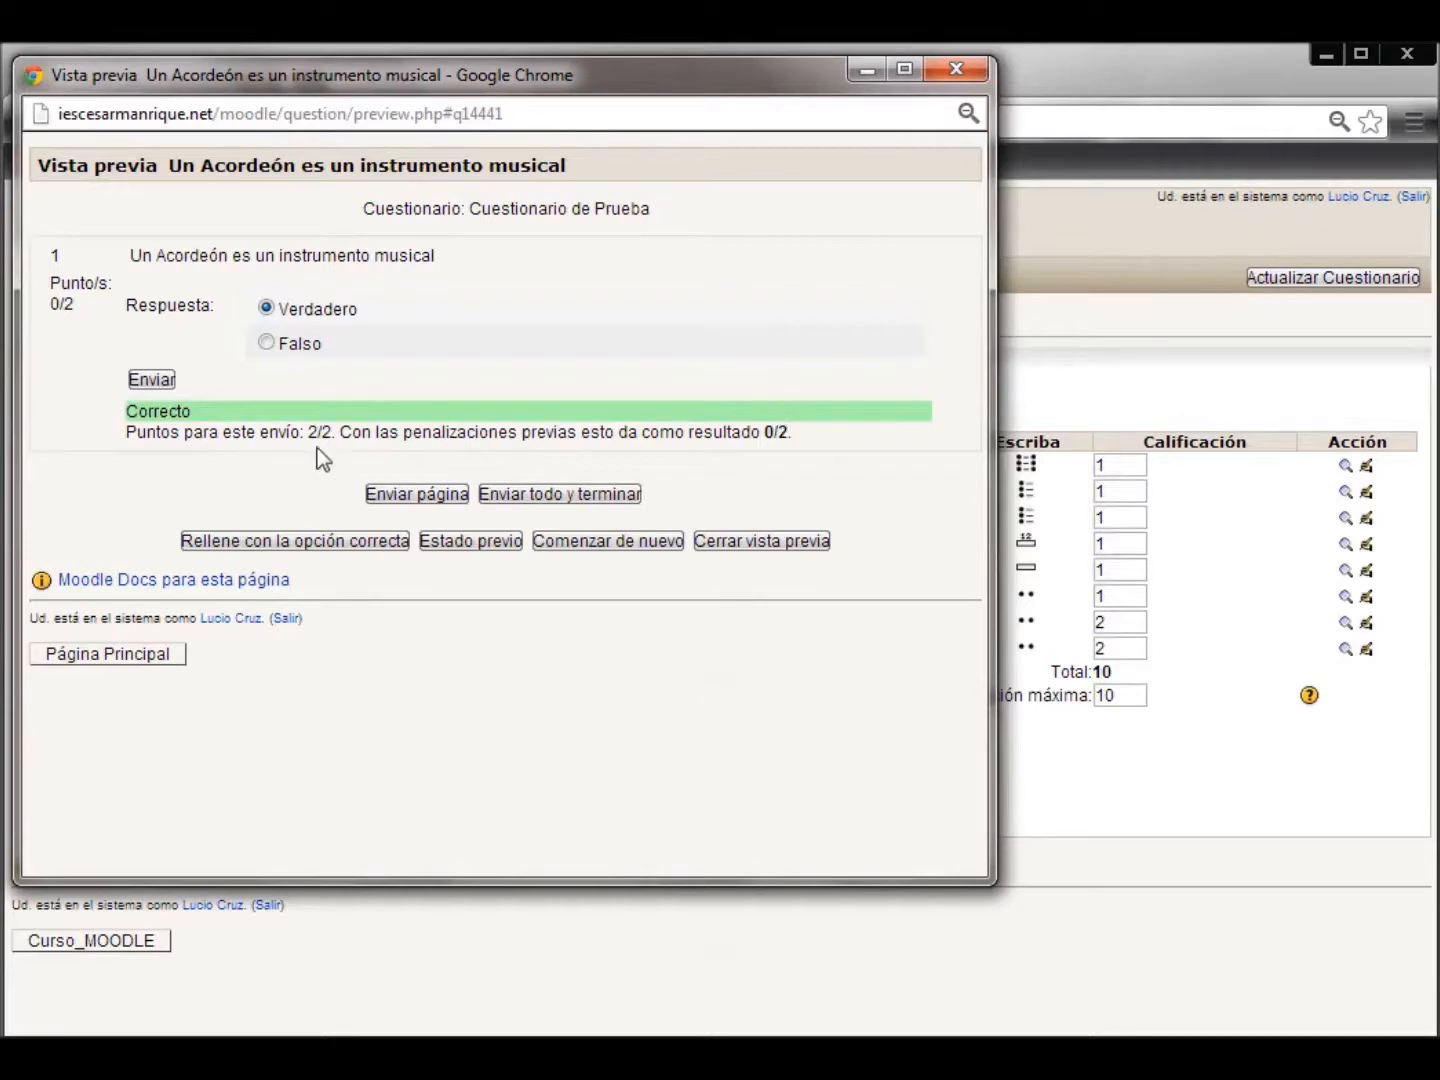
left_click(734, 544)
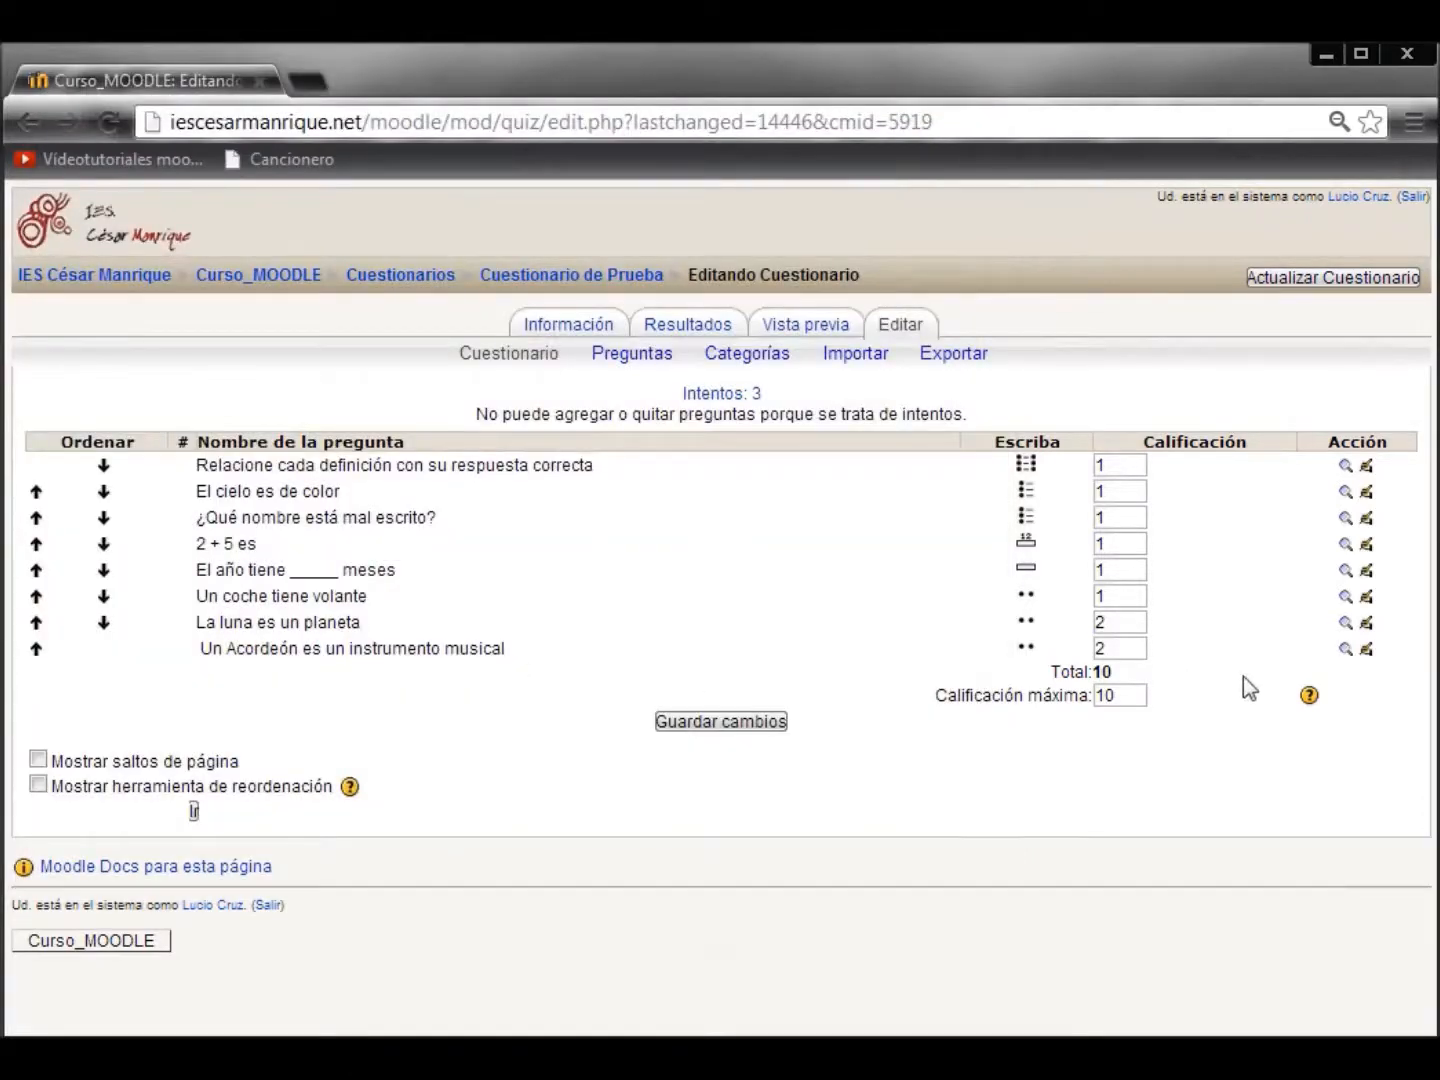
Open the settings of "Un Acordeón es un instrumento musical", examine its question text, correct answer and feedback fields, and leave without saving.
left_click(1367, 651)
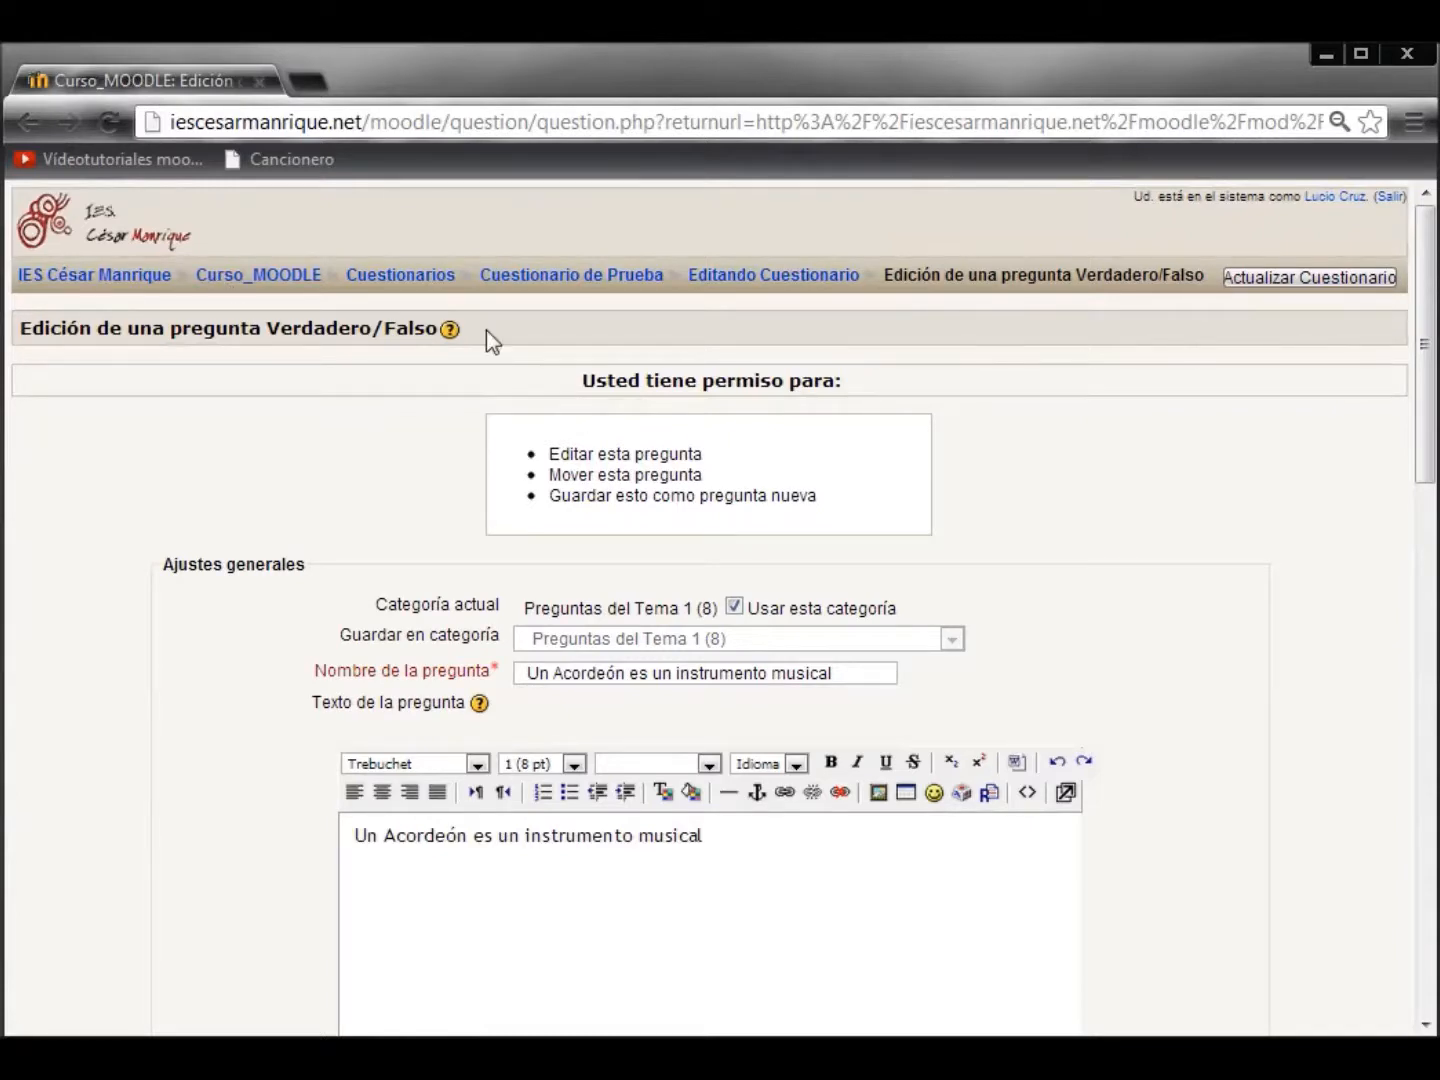
scroll(1152, 601, "down", 1)
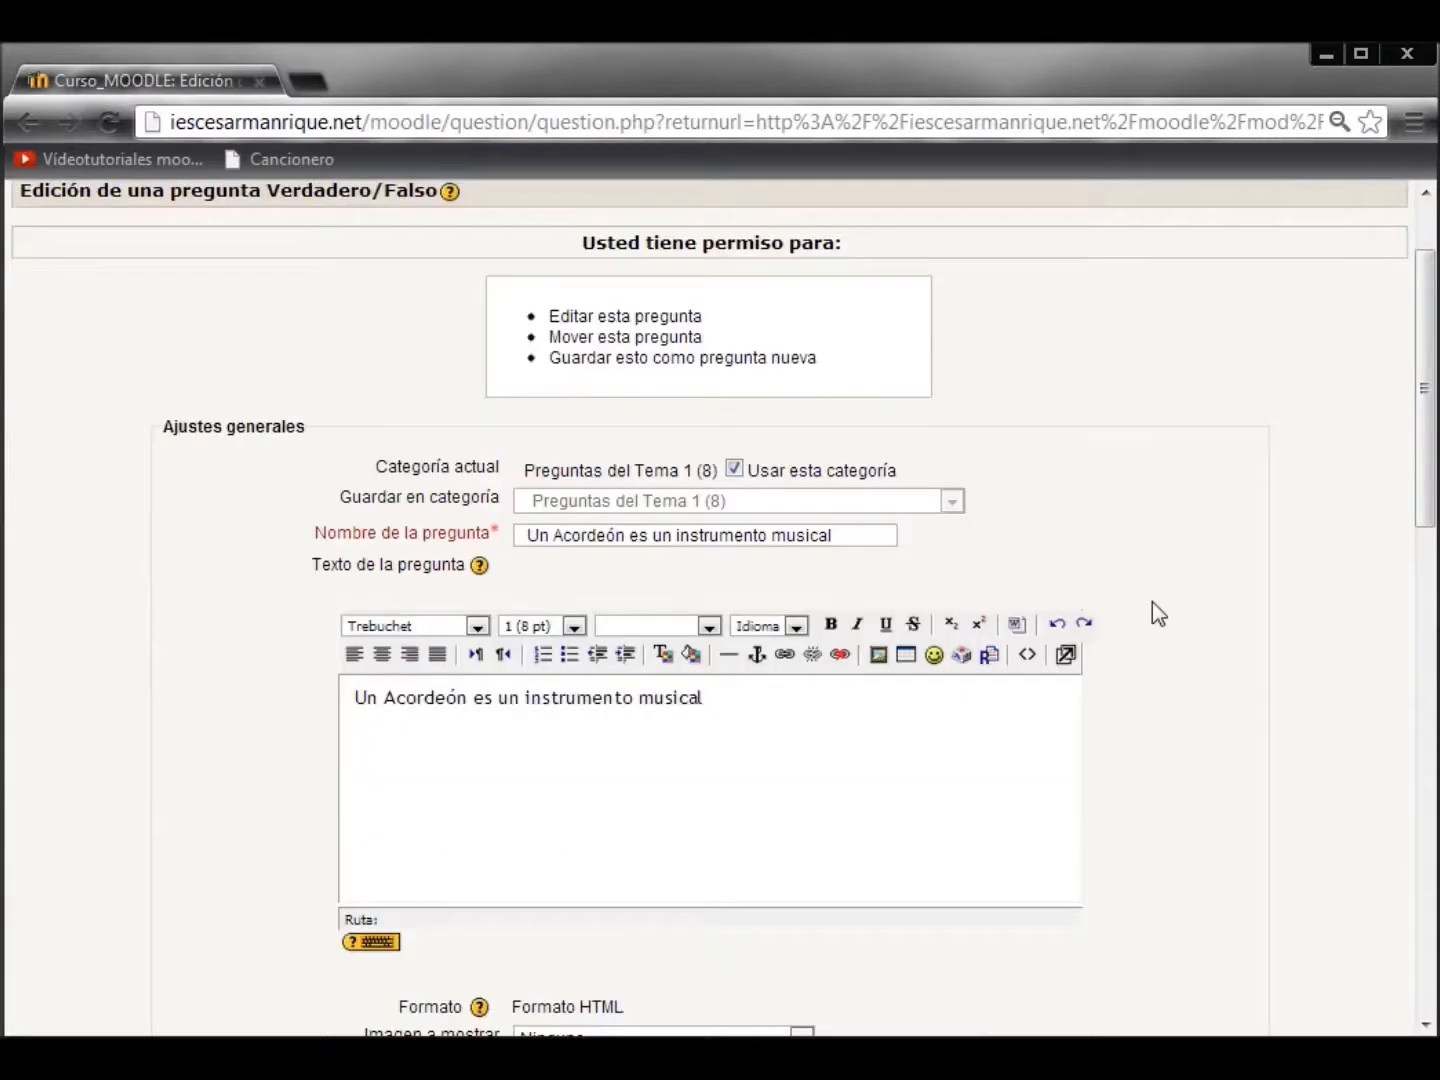
scroll(1152, 600, "down", 1)
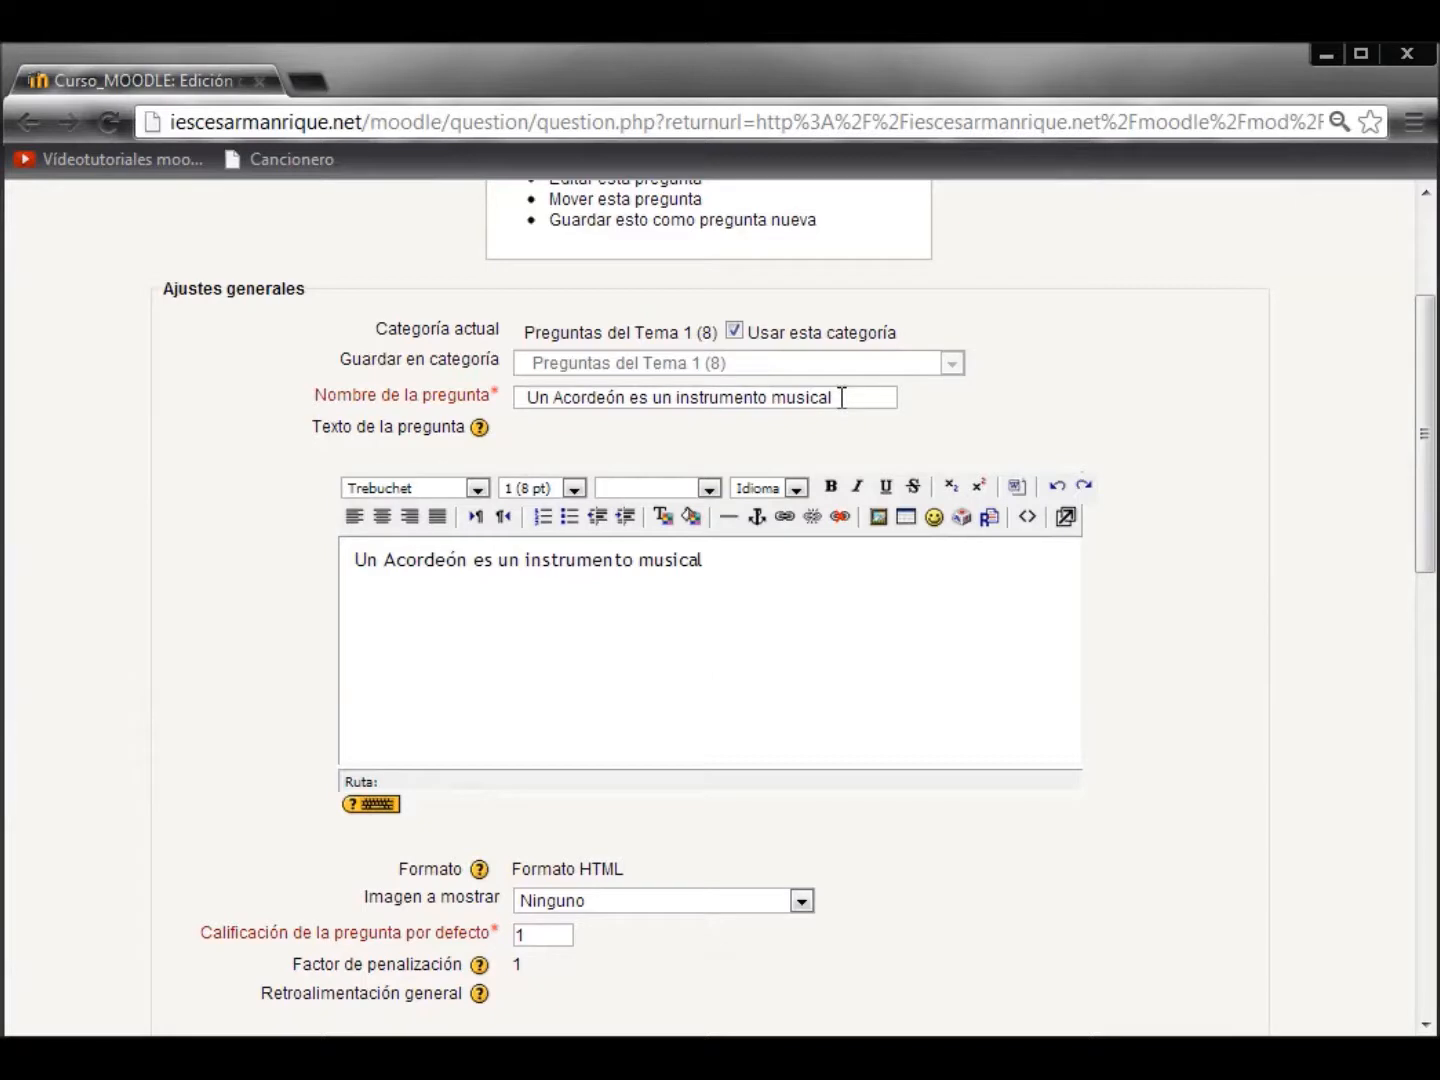
left_click_drag(742, 556, 320, 556)
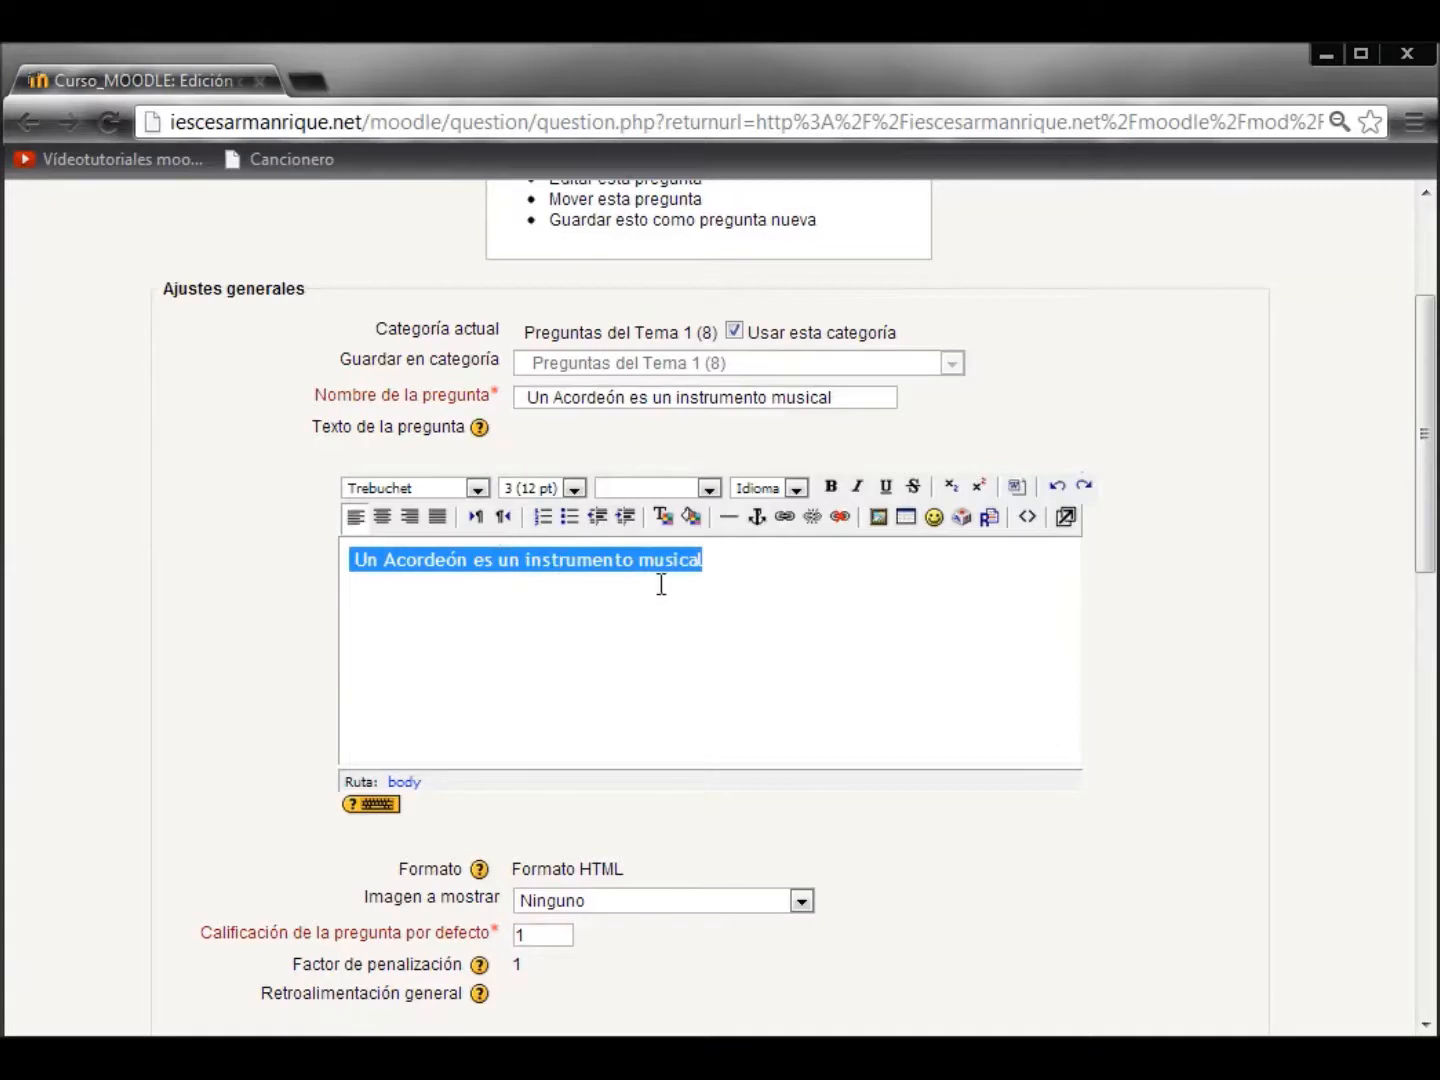
scroll(823, 596, "down", 7)
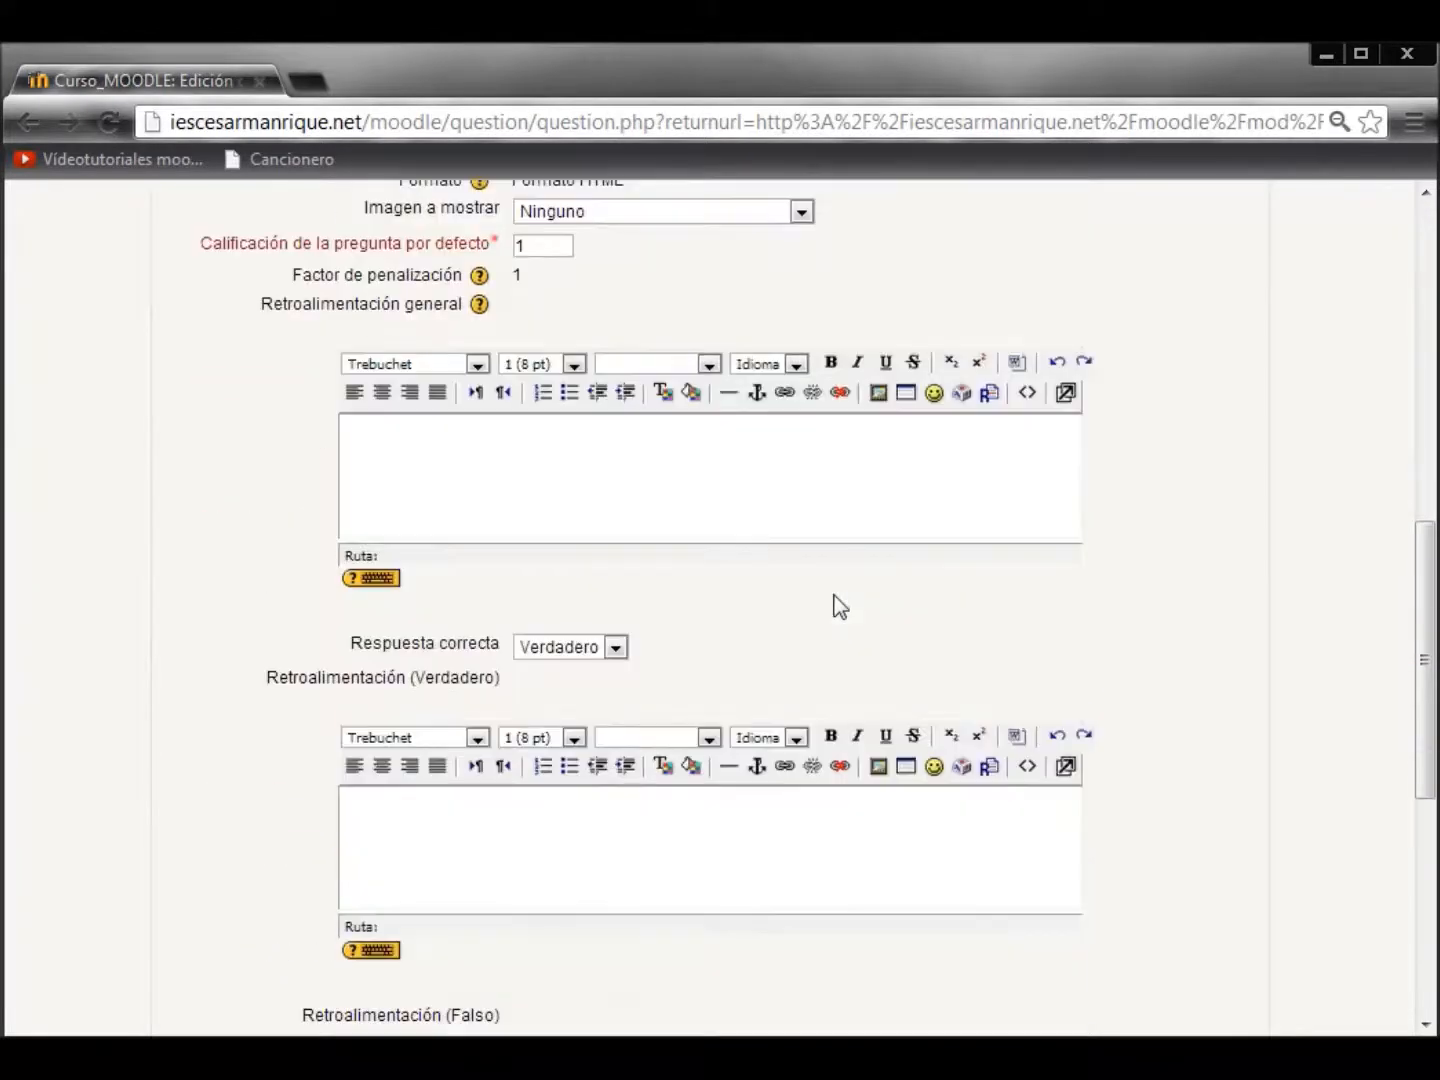
scroll(832, 594, "down", 1)
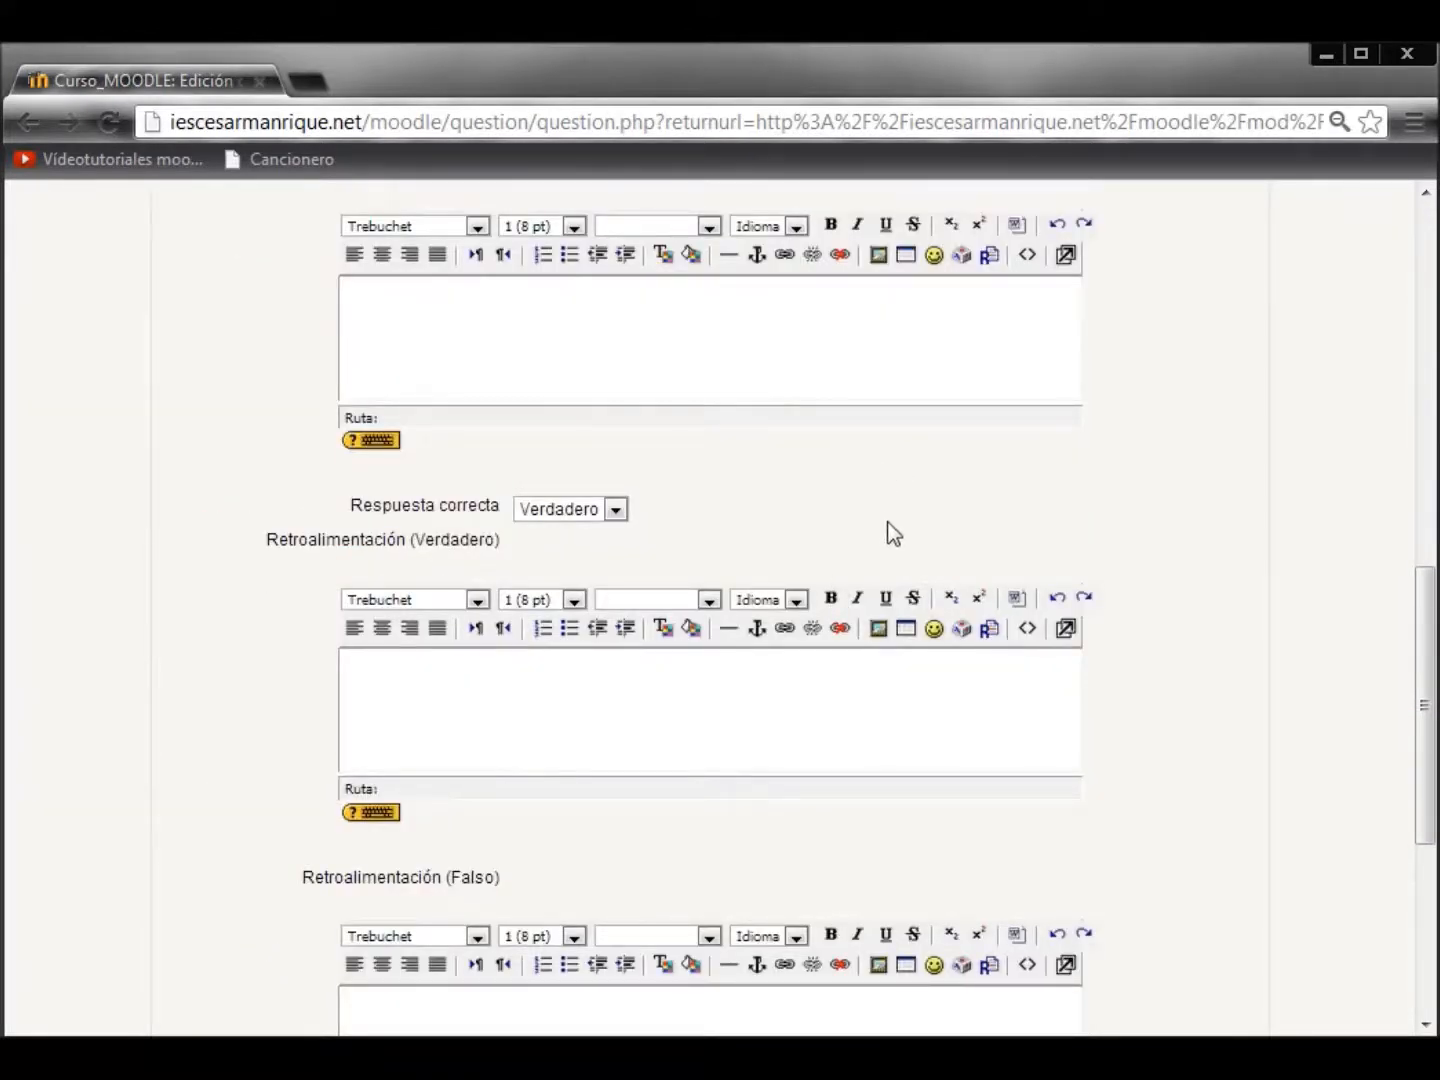
scroll(887, 529, "up", 2)
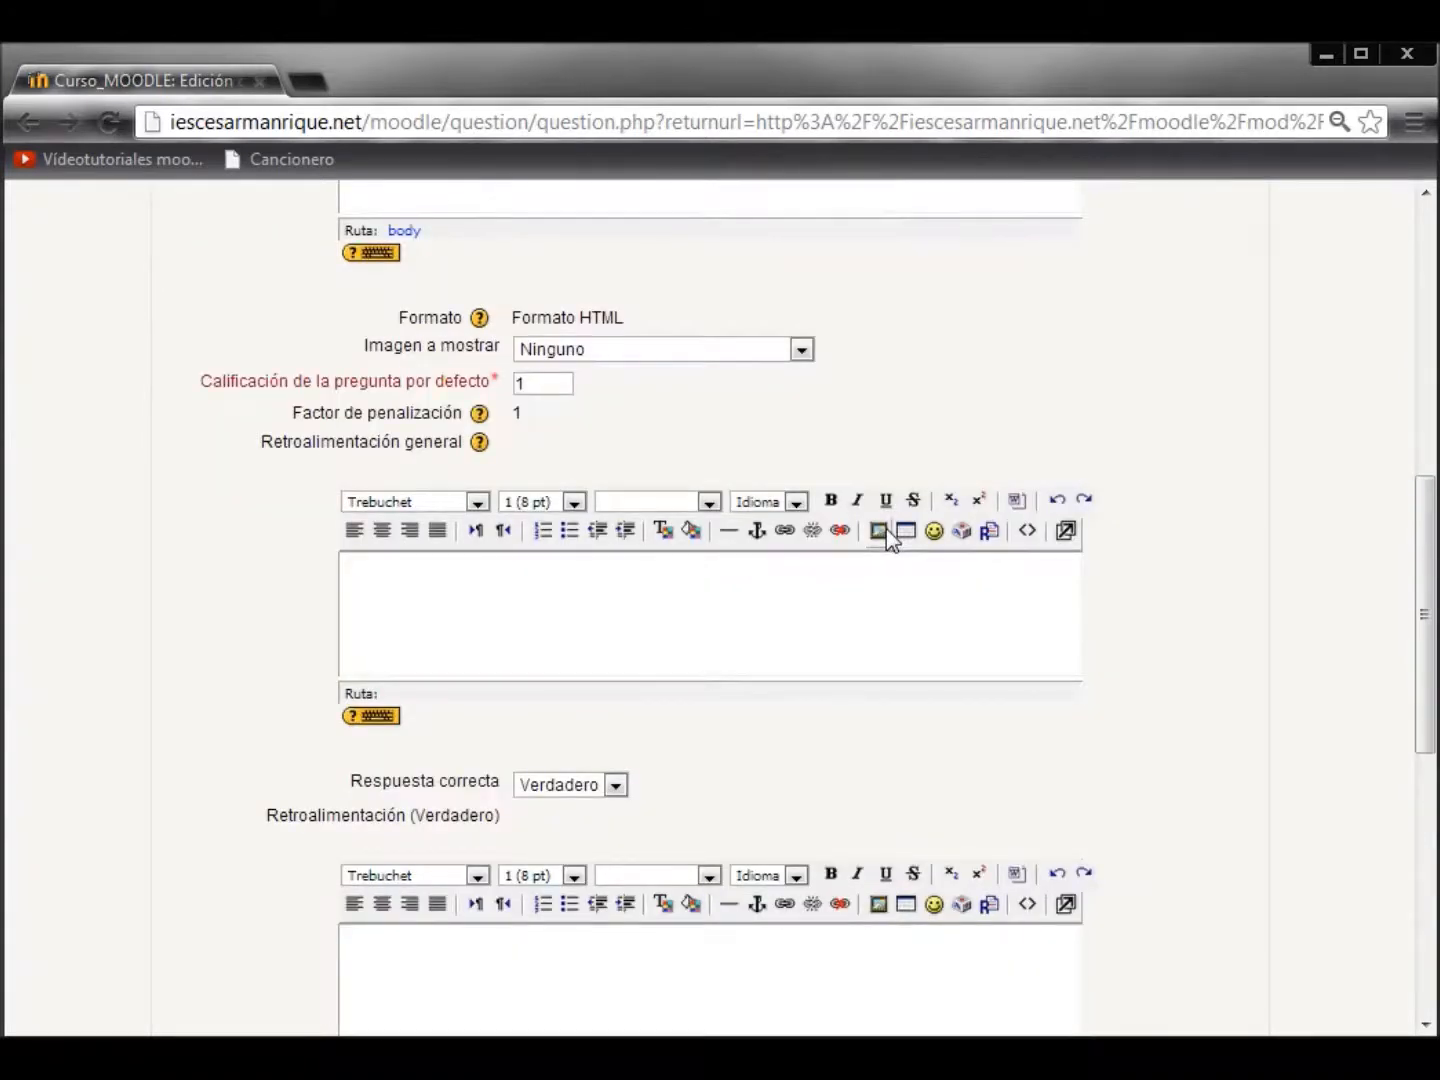
scroll(887, 535, "up", 2)
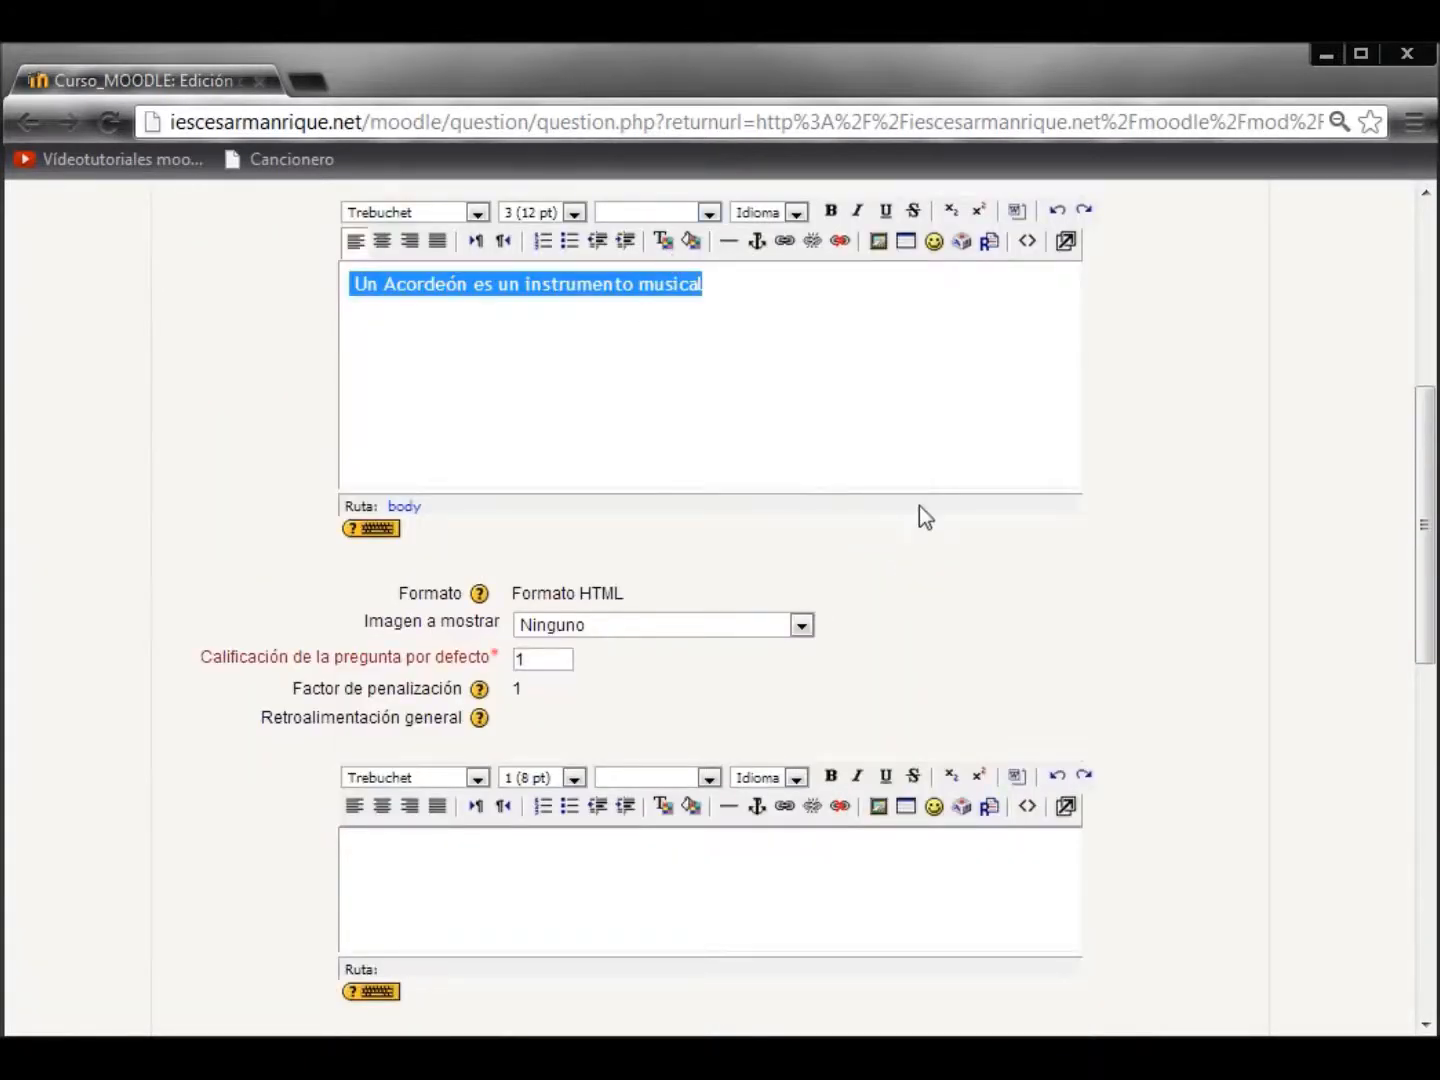
scroll(923, 511, "down", 5)
scroll(923, 512, "up", 1)
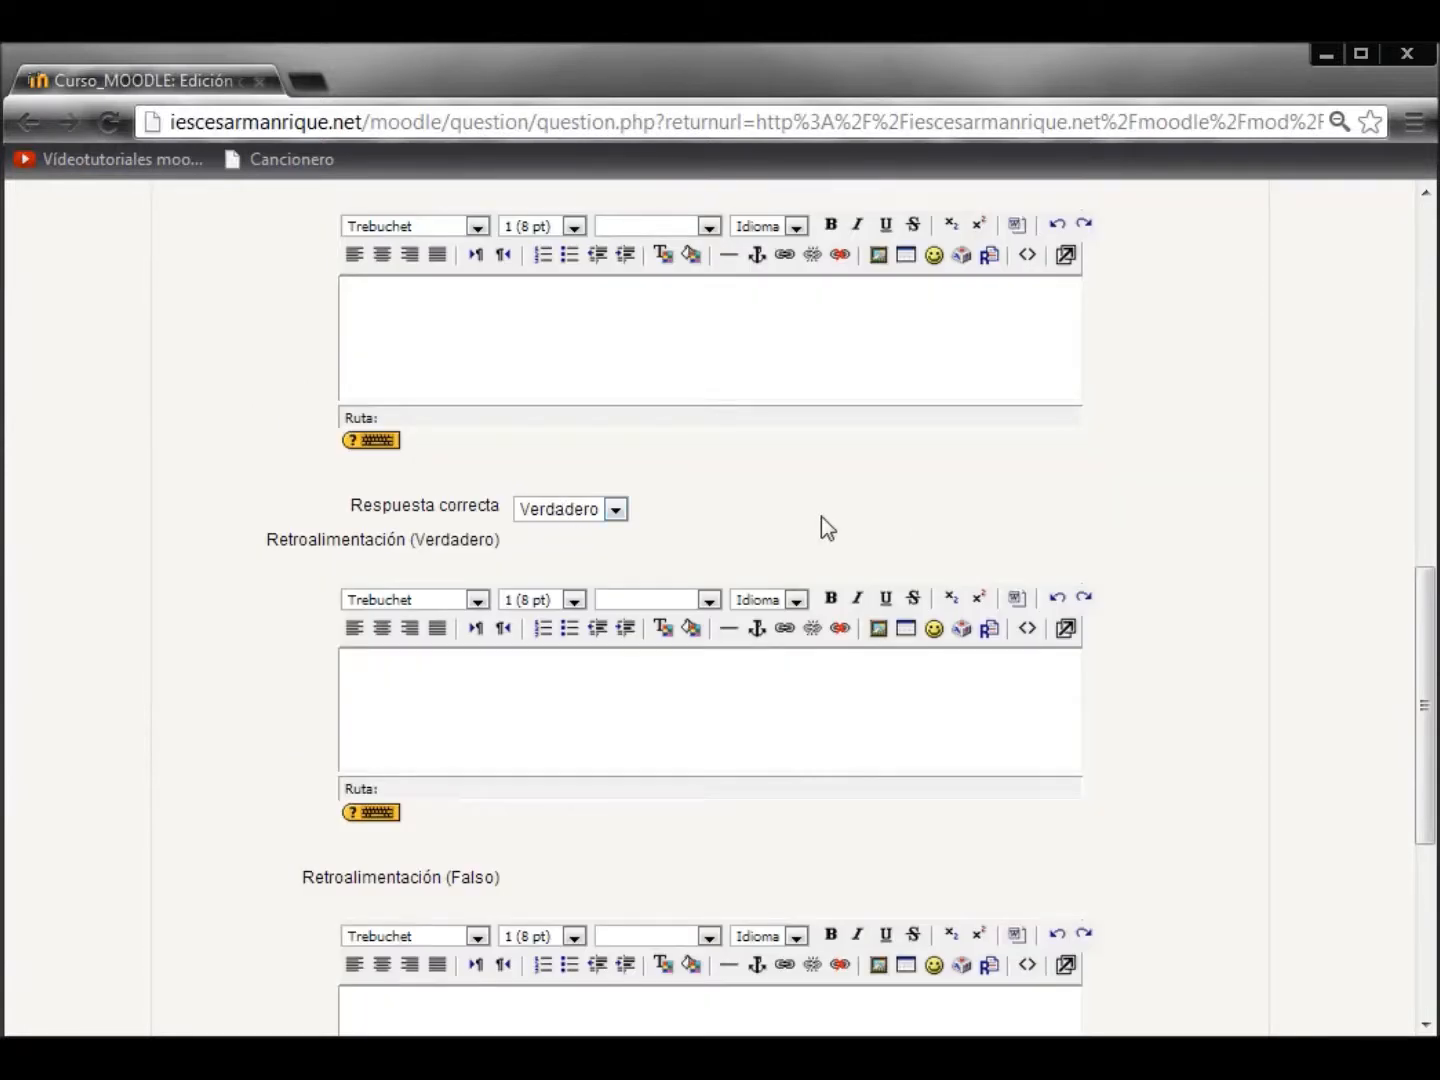
scroll(822, 517, "up", 2)
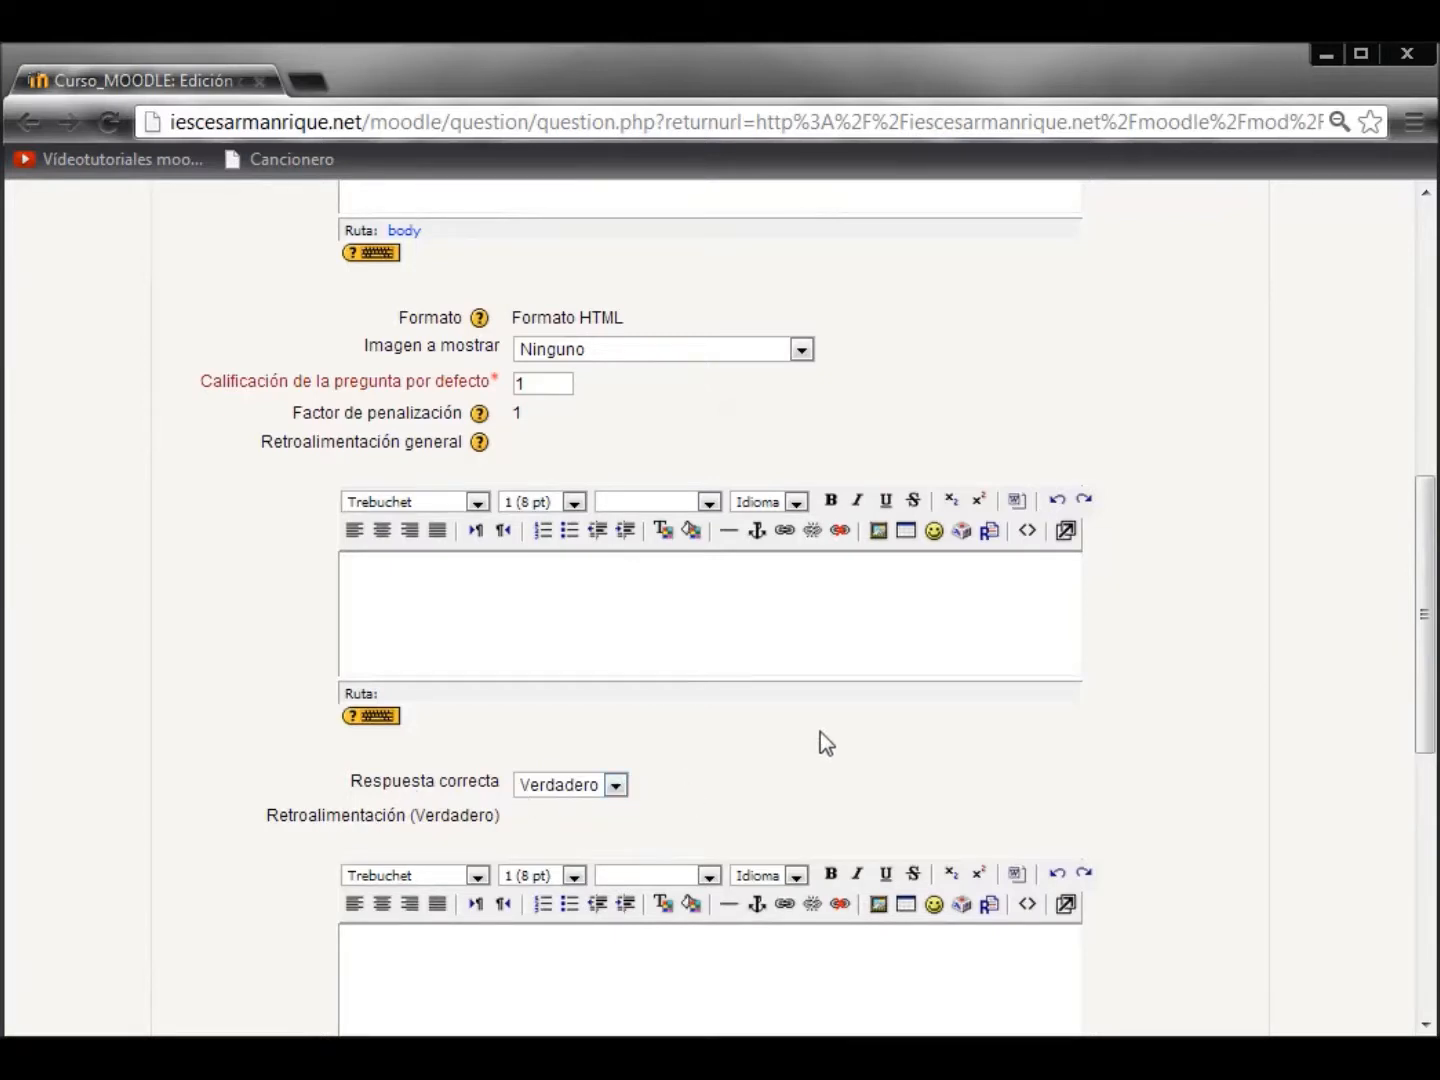
scroll(820, 733, "down", 4)
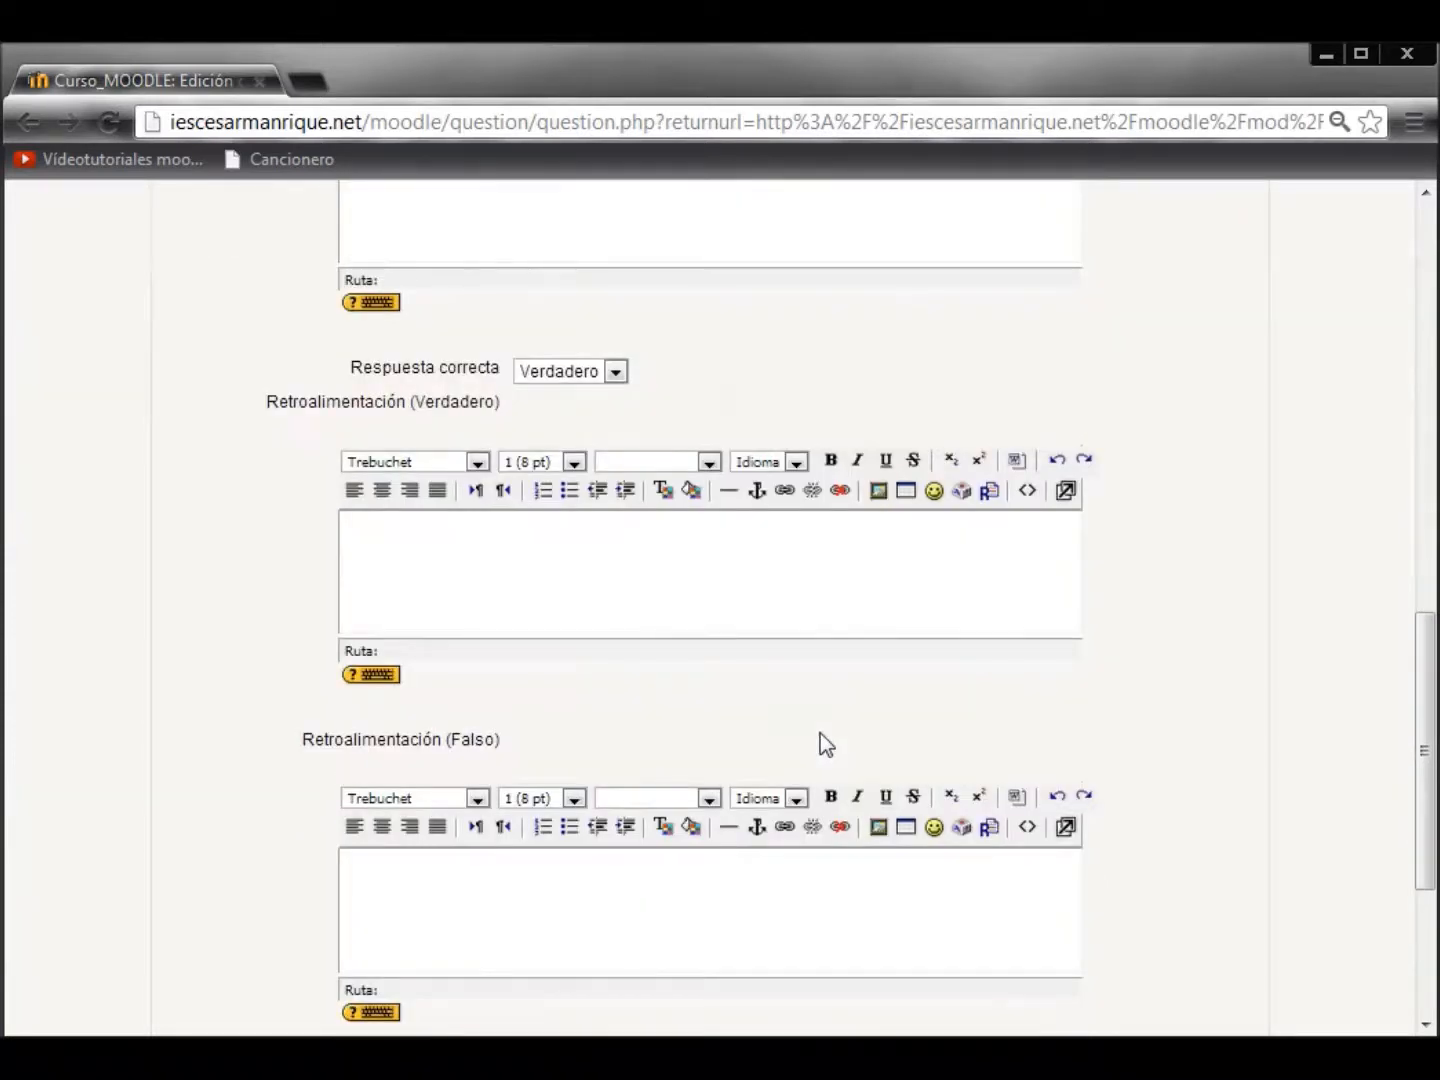
scroll(821, 743, "down", 1)
scroll(817, 746, "up", 1)
scroll(729, 870, "down", 4)
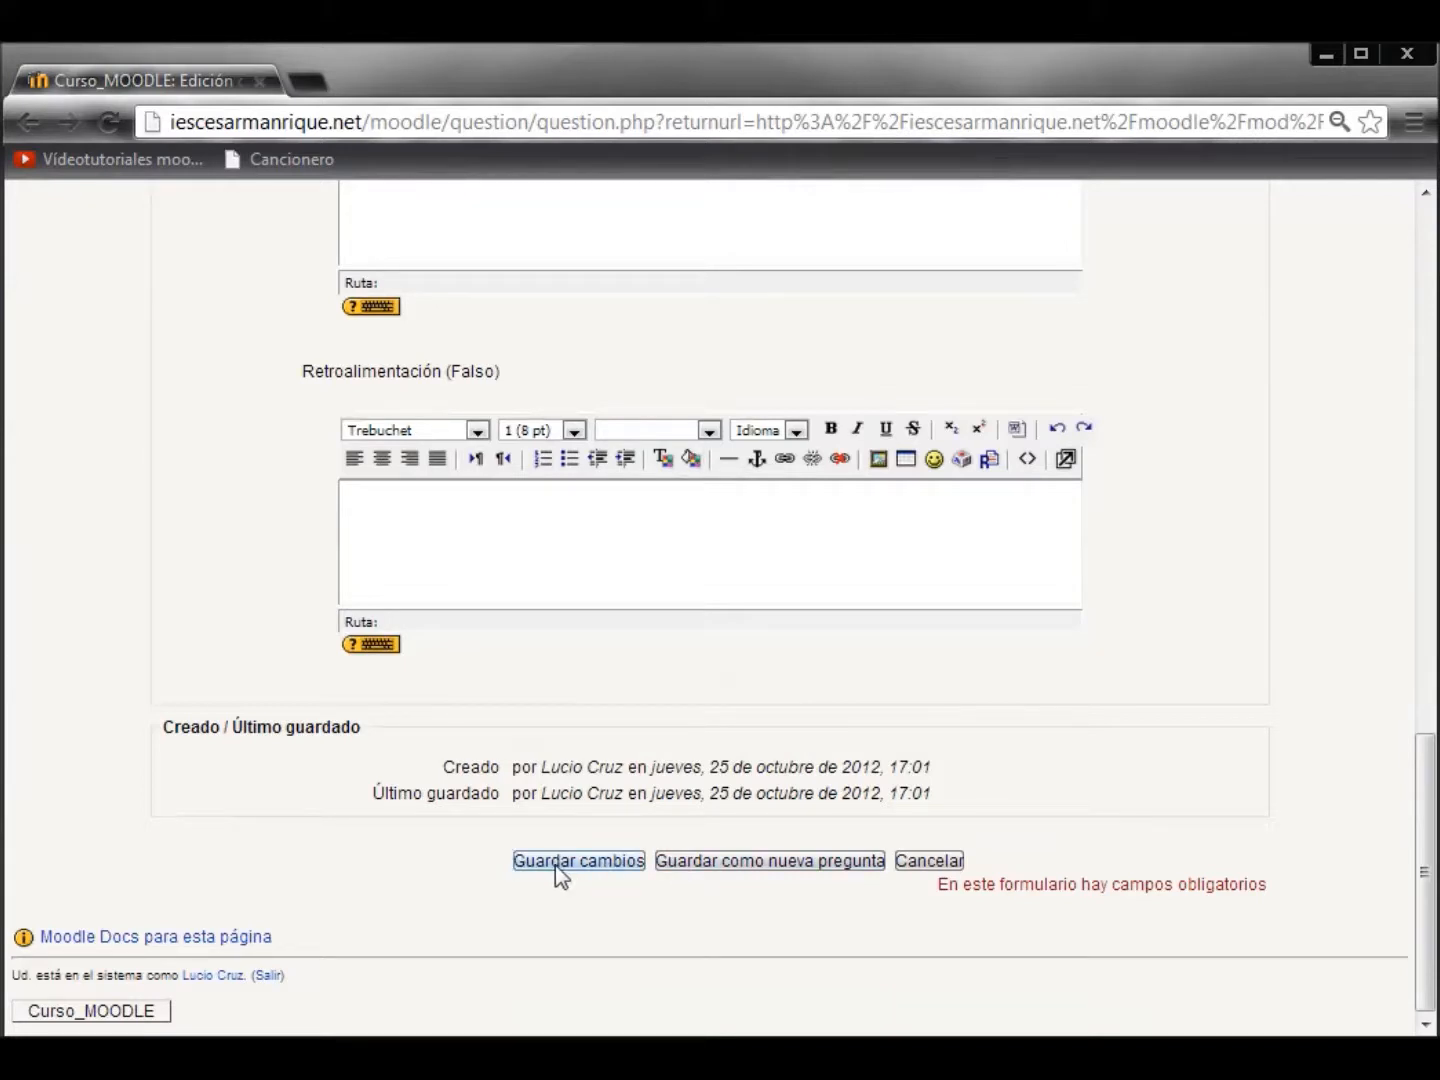
left_click(939, 862)
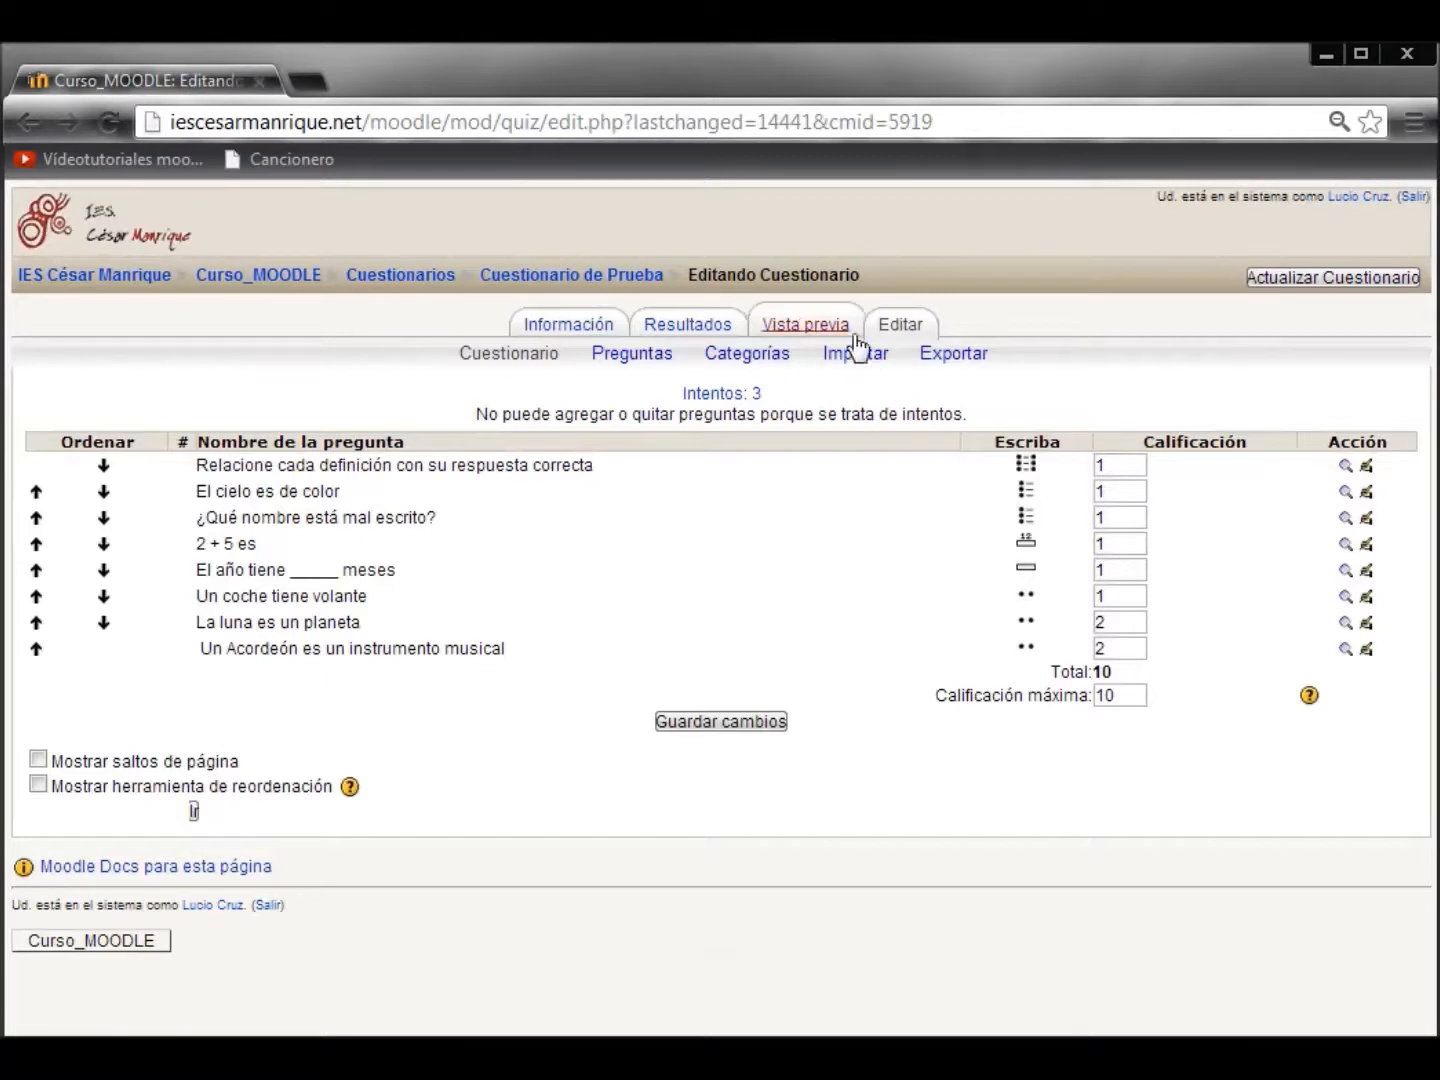
Start a new Verdadero/Falso question in the question bank category "Preguntas del Tema 1" and look through its blank form.
left_click(635, 362)
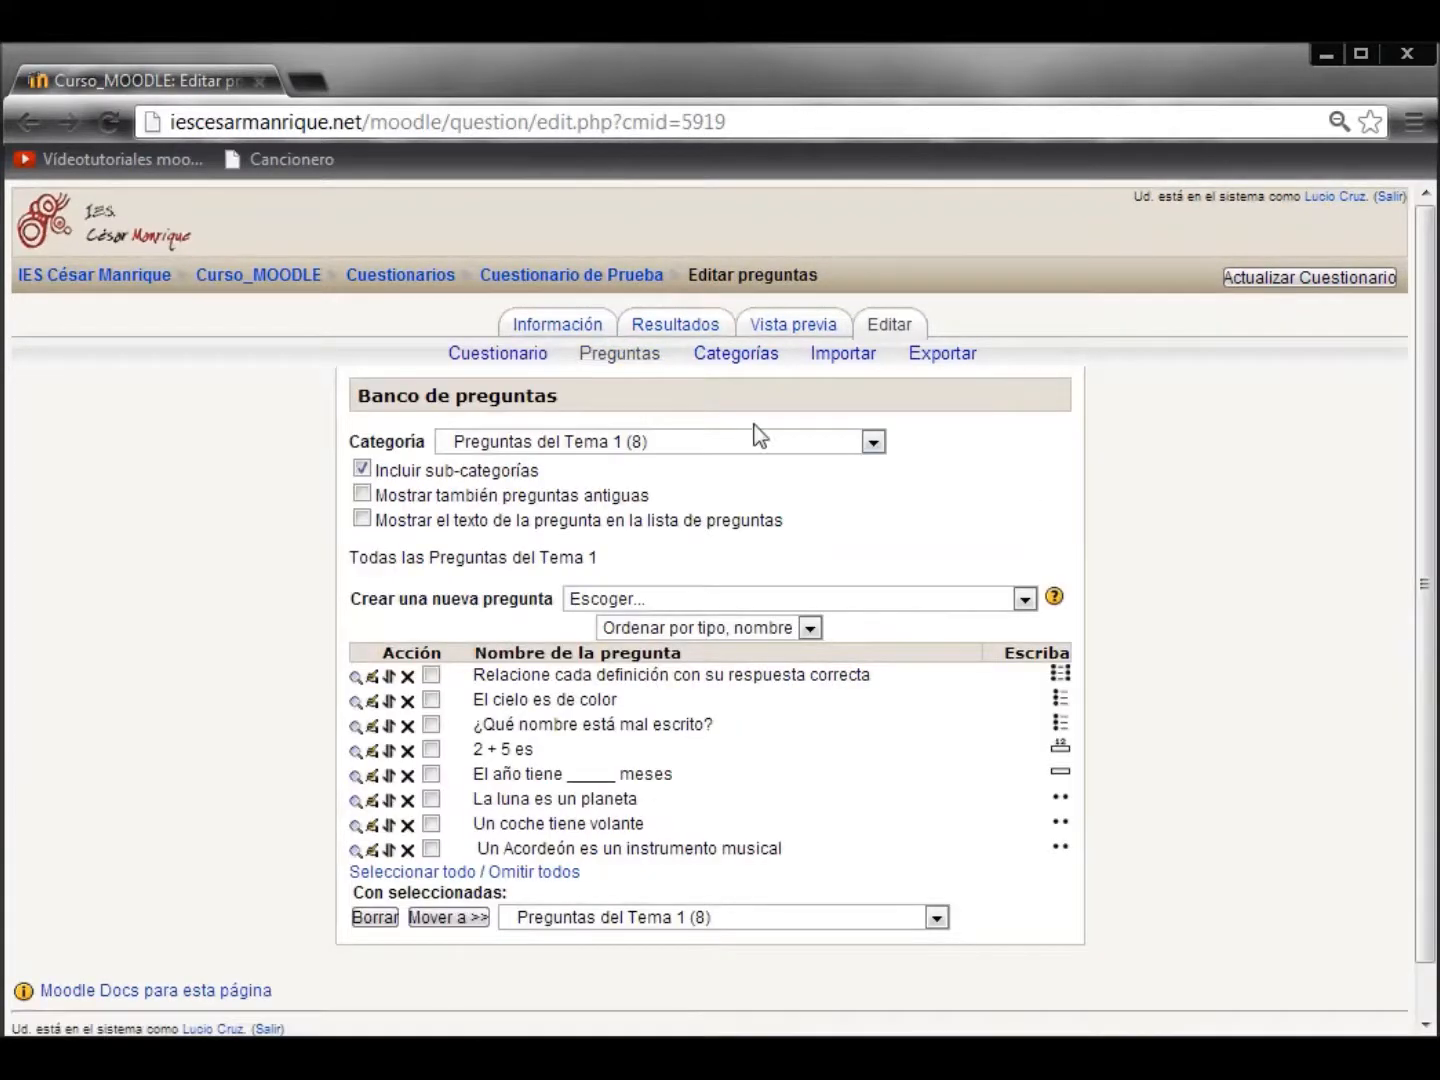
scroll(946, 551, "down", 1)
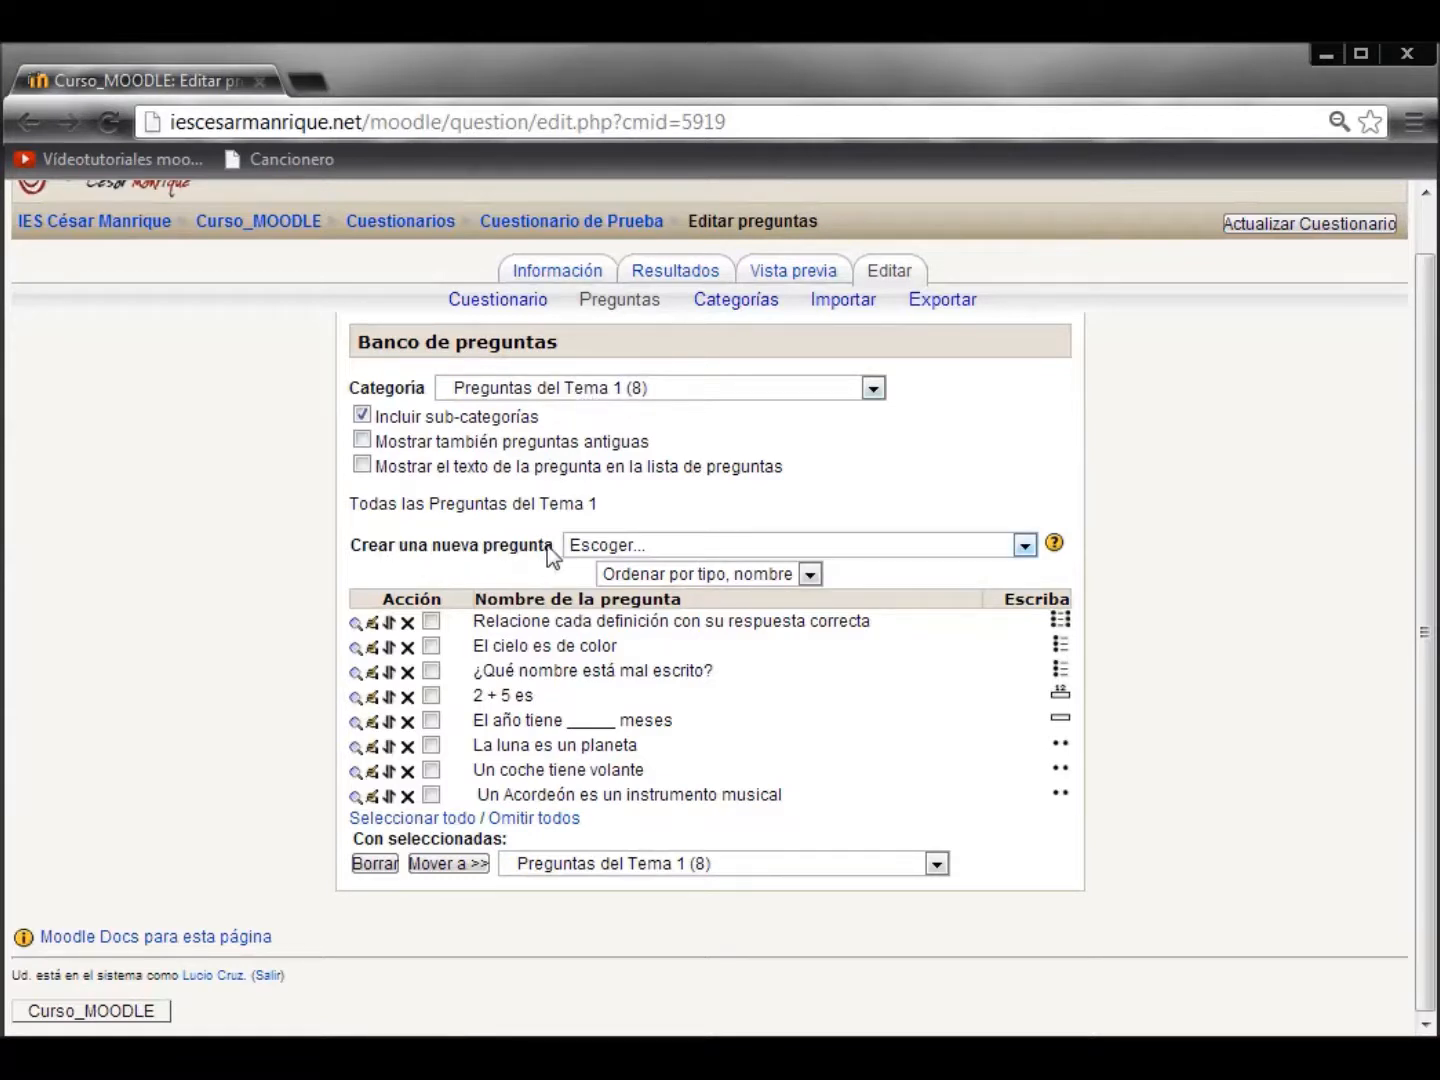
left_click(1025, 548)
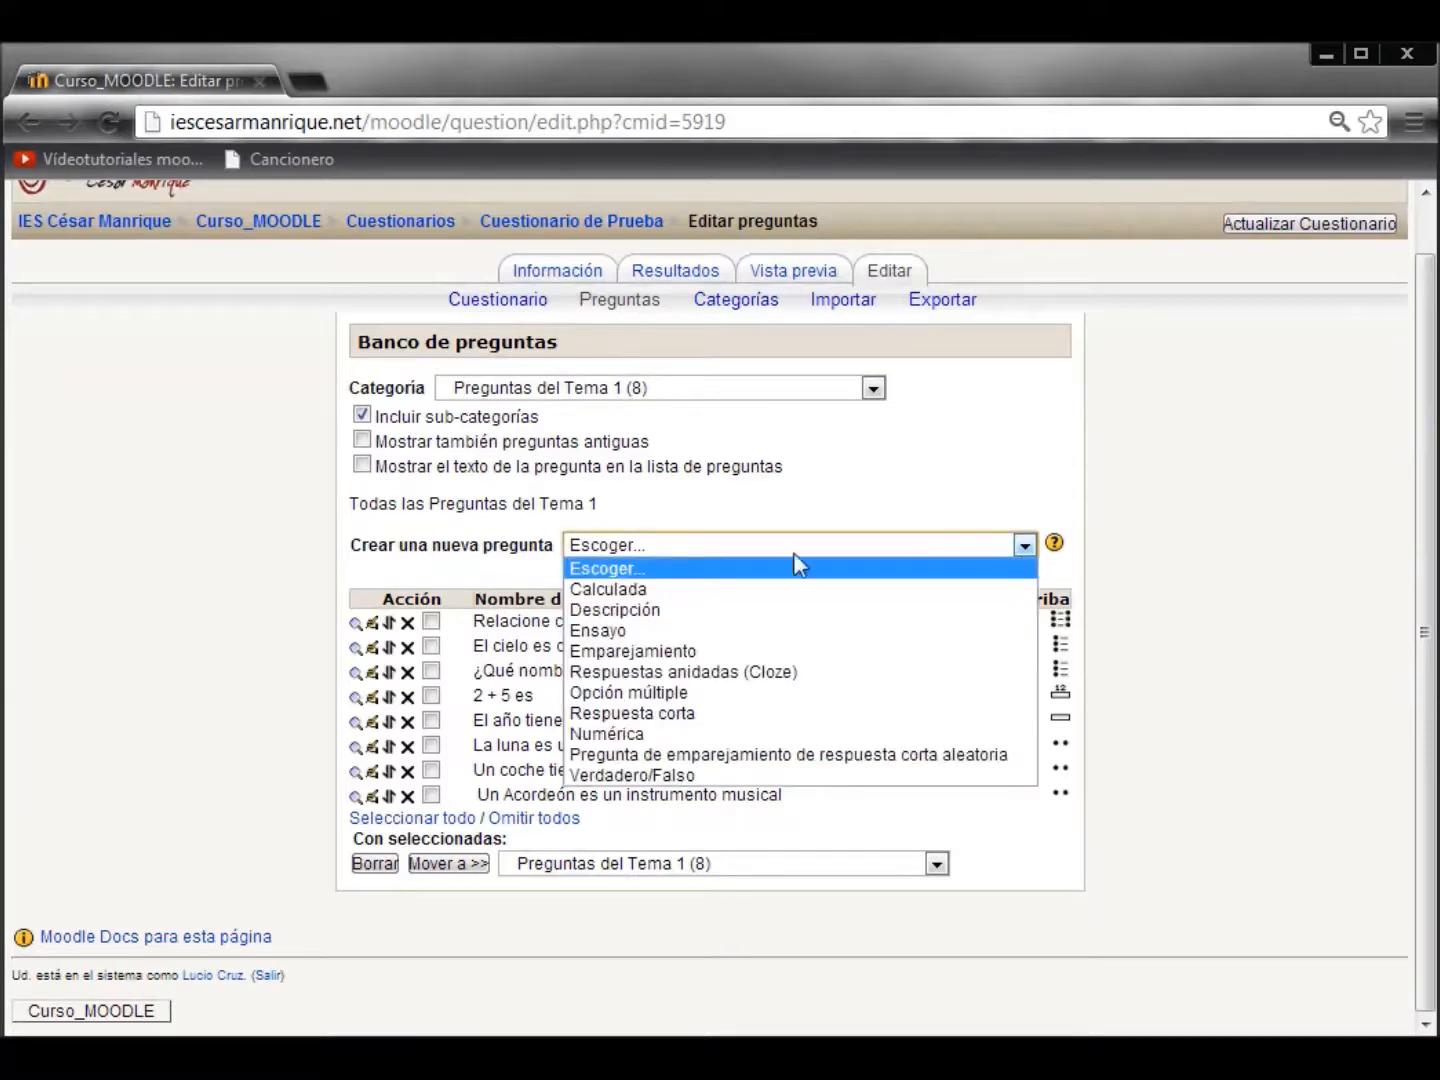
left_click(654, 776)
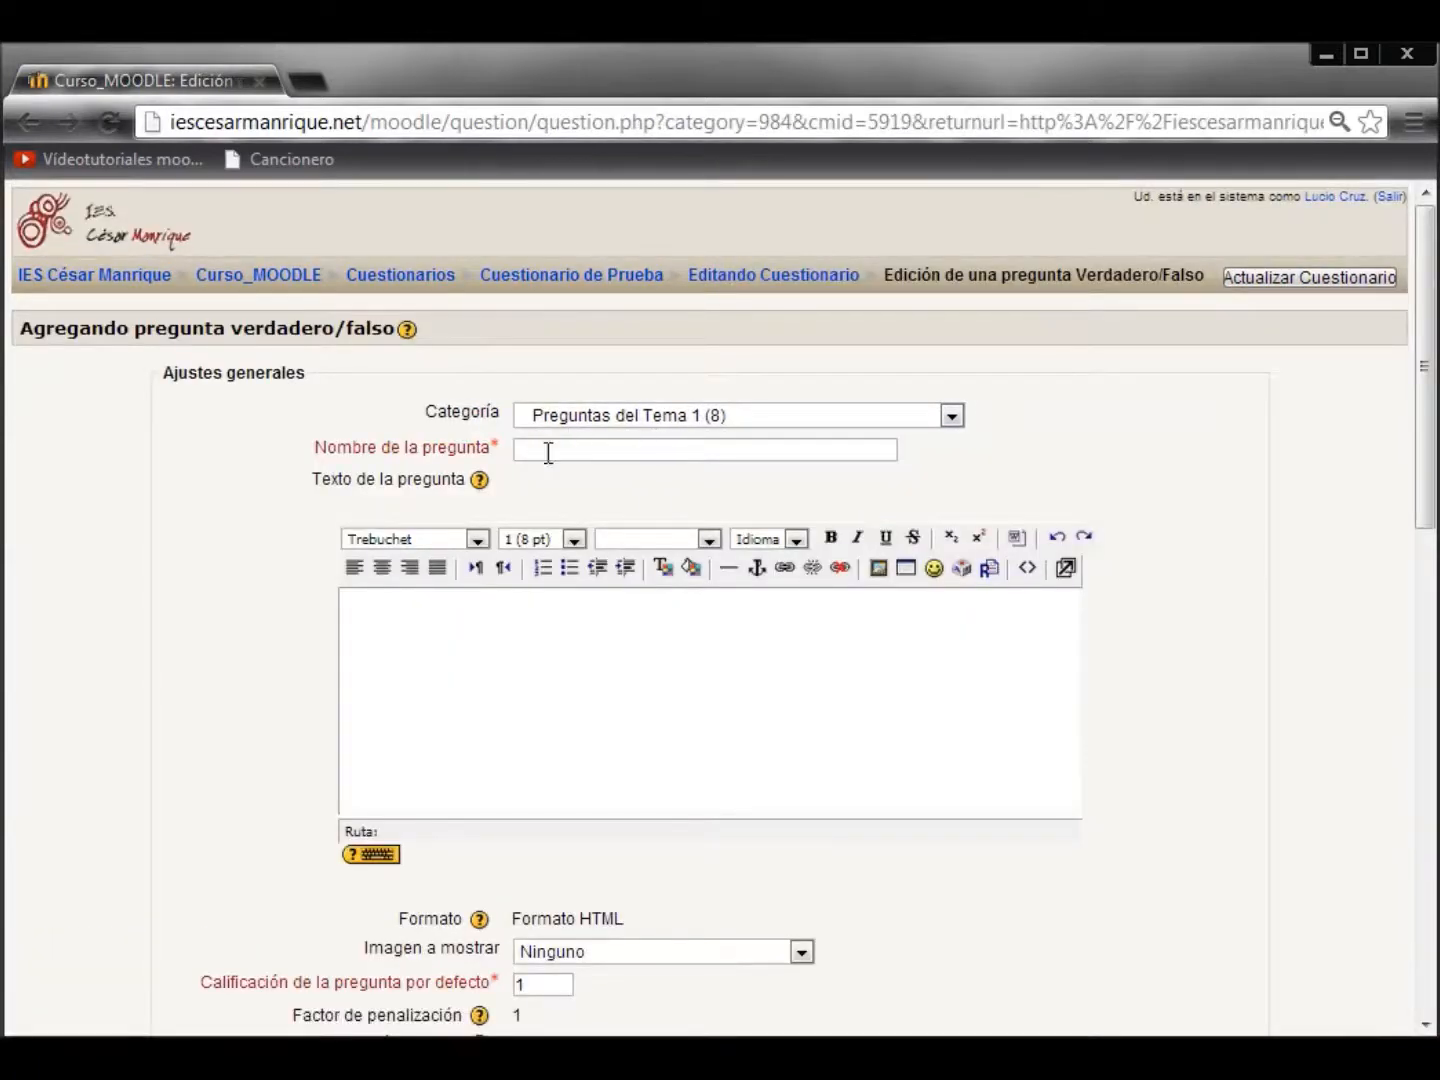
scroll(1210, 553, "down", 8)
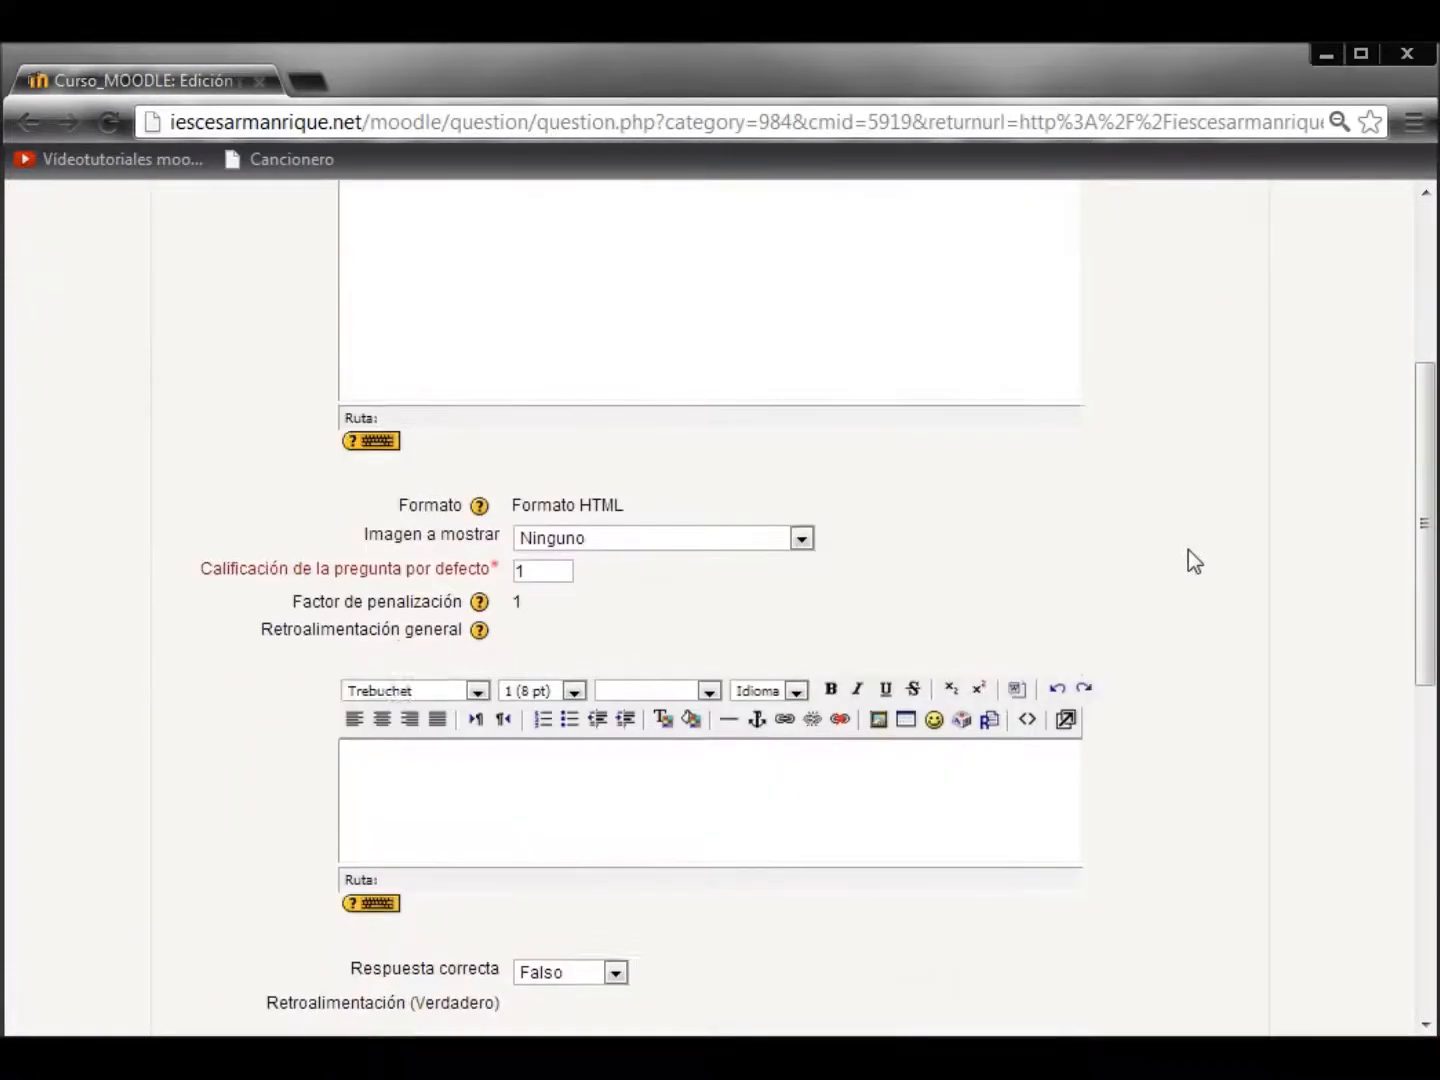
scroll(575, 567, "down", 4)
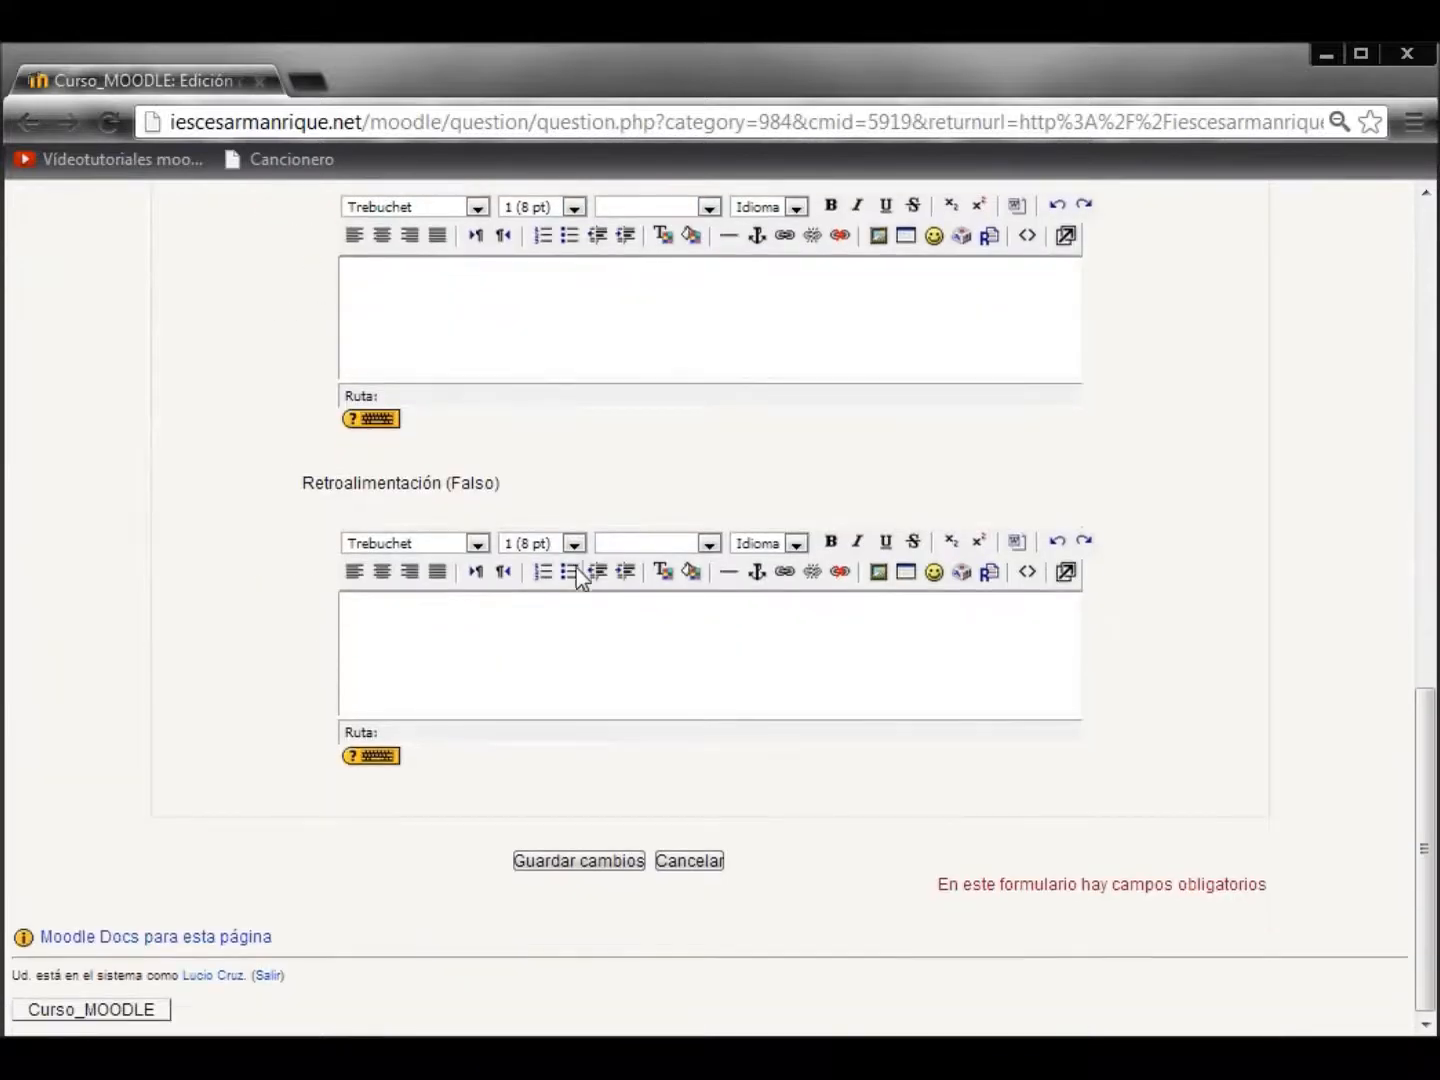
scroll(791, 704, "up", 3)
scroll(791, 705, "up", 10)
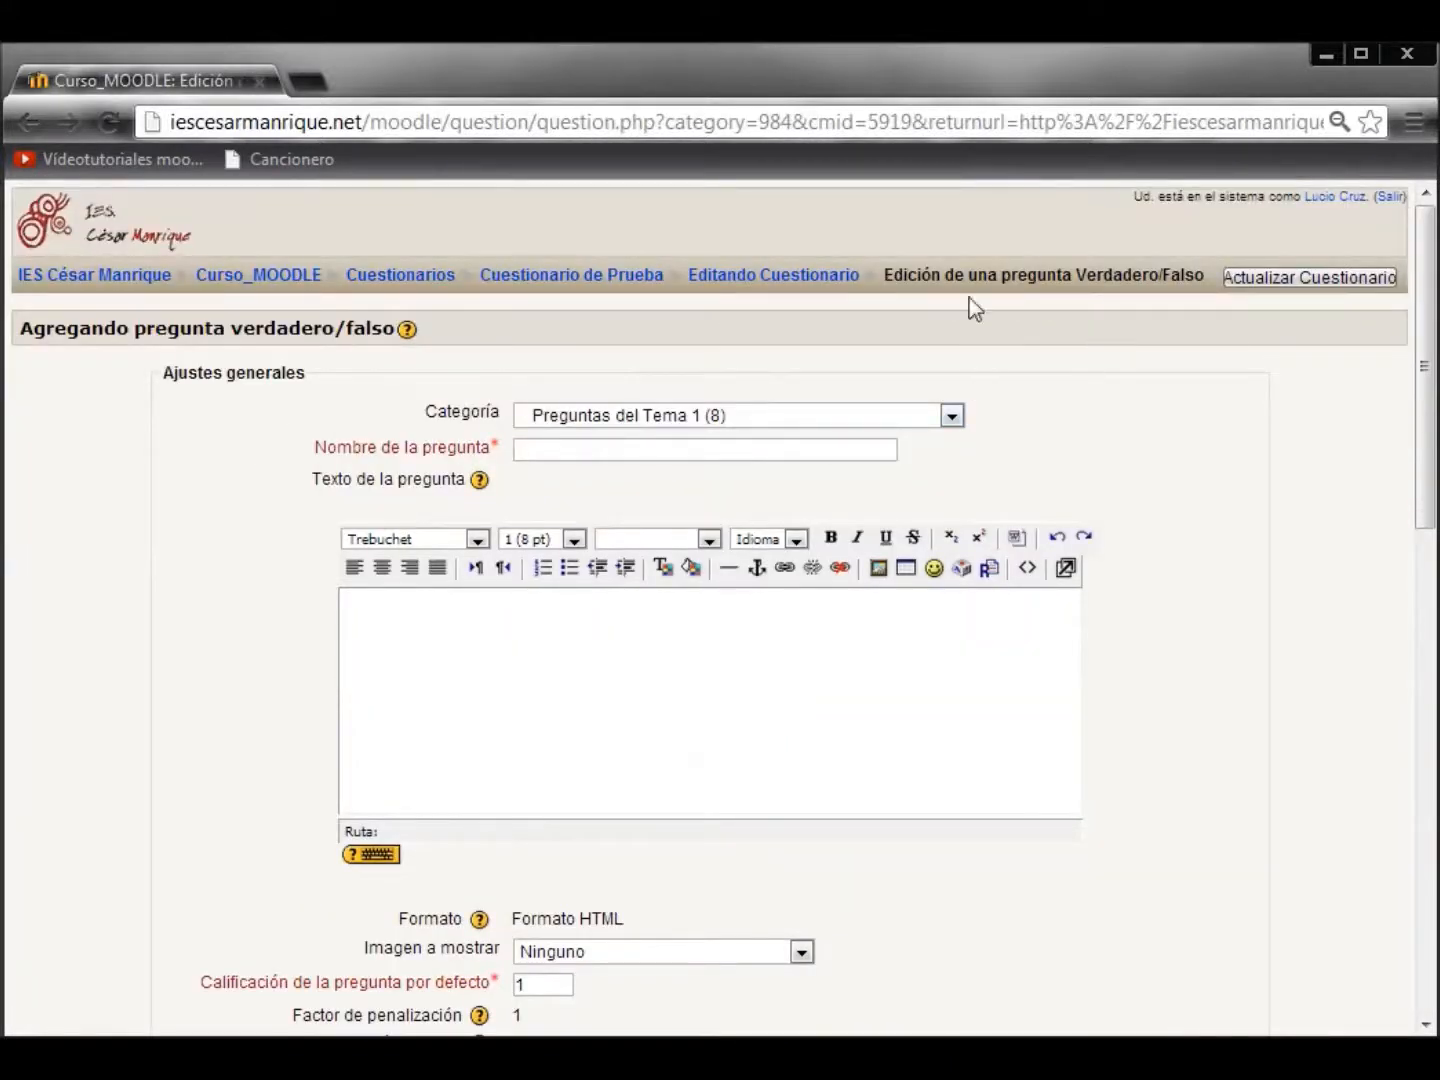
Name the new question "Un perro tienen cuatro patas" and copy the same wording into the question text.
left_click(590, 447)
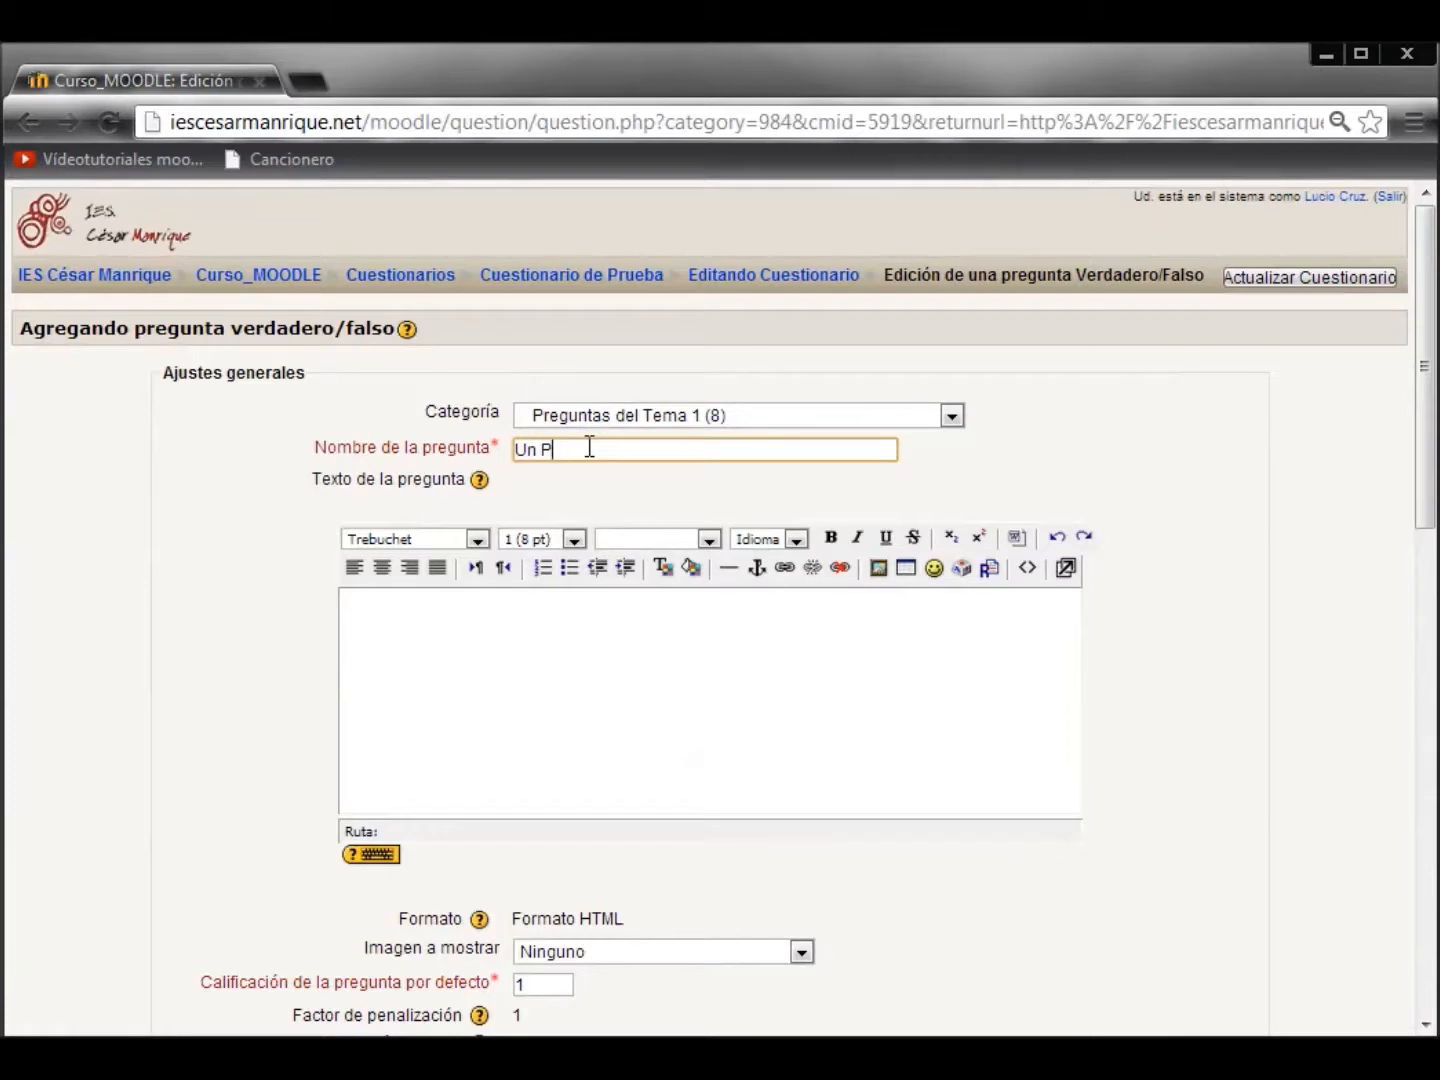
type("Un perro tenen cuatro patas")
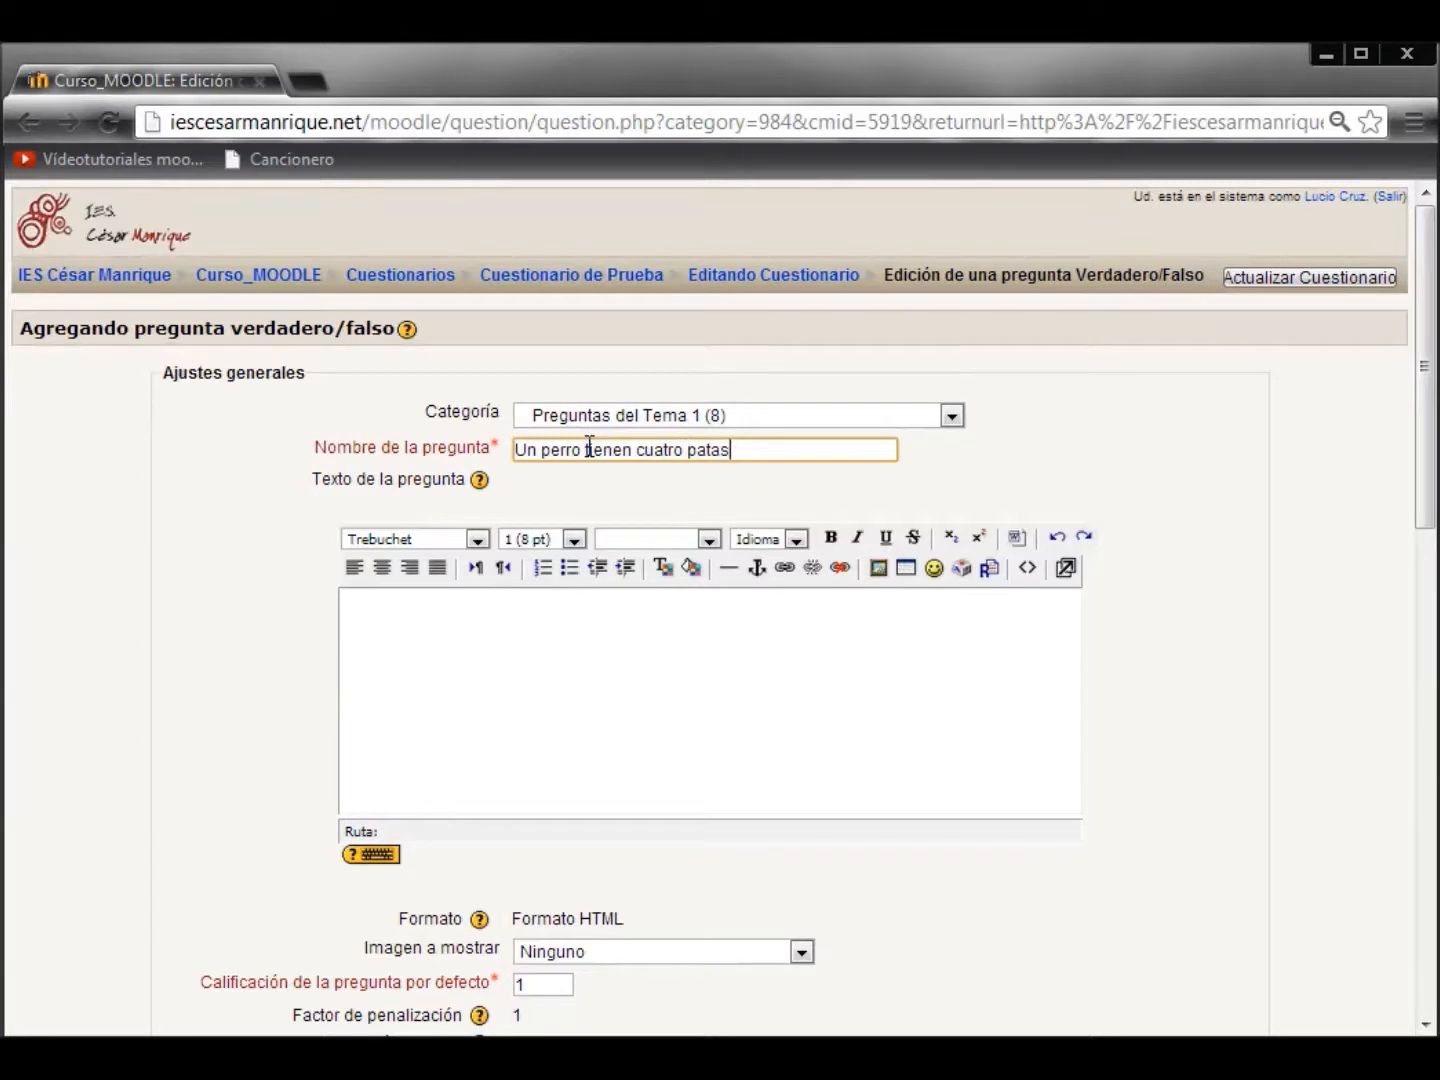
left_click_drag(770, 449, 492, 447)
key("ctrl+c")
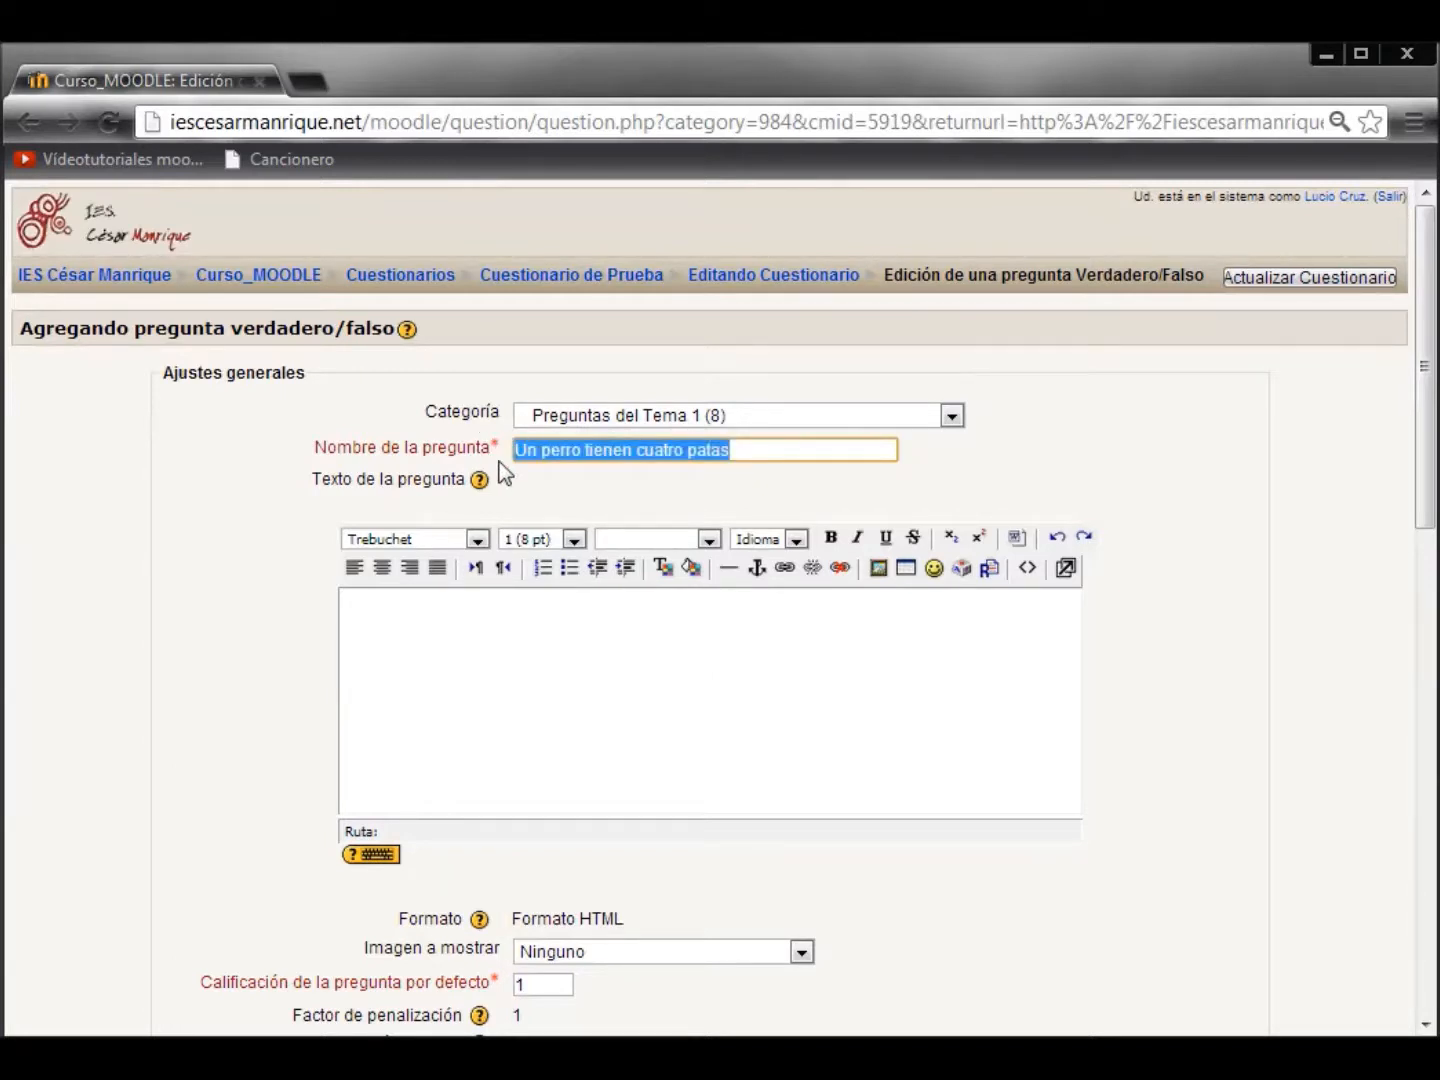
left_click(499, 630)
key("ctrl+v")
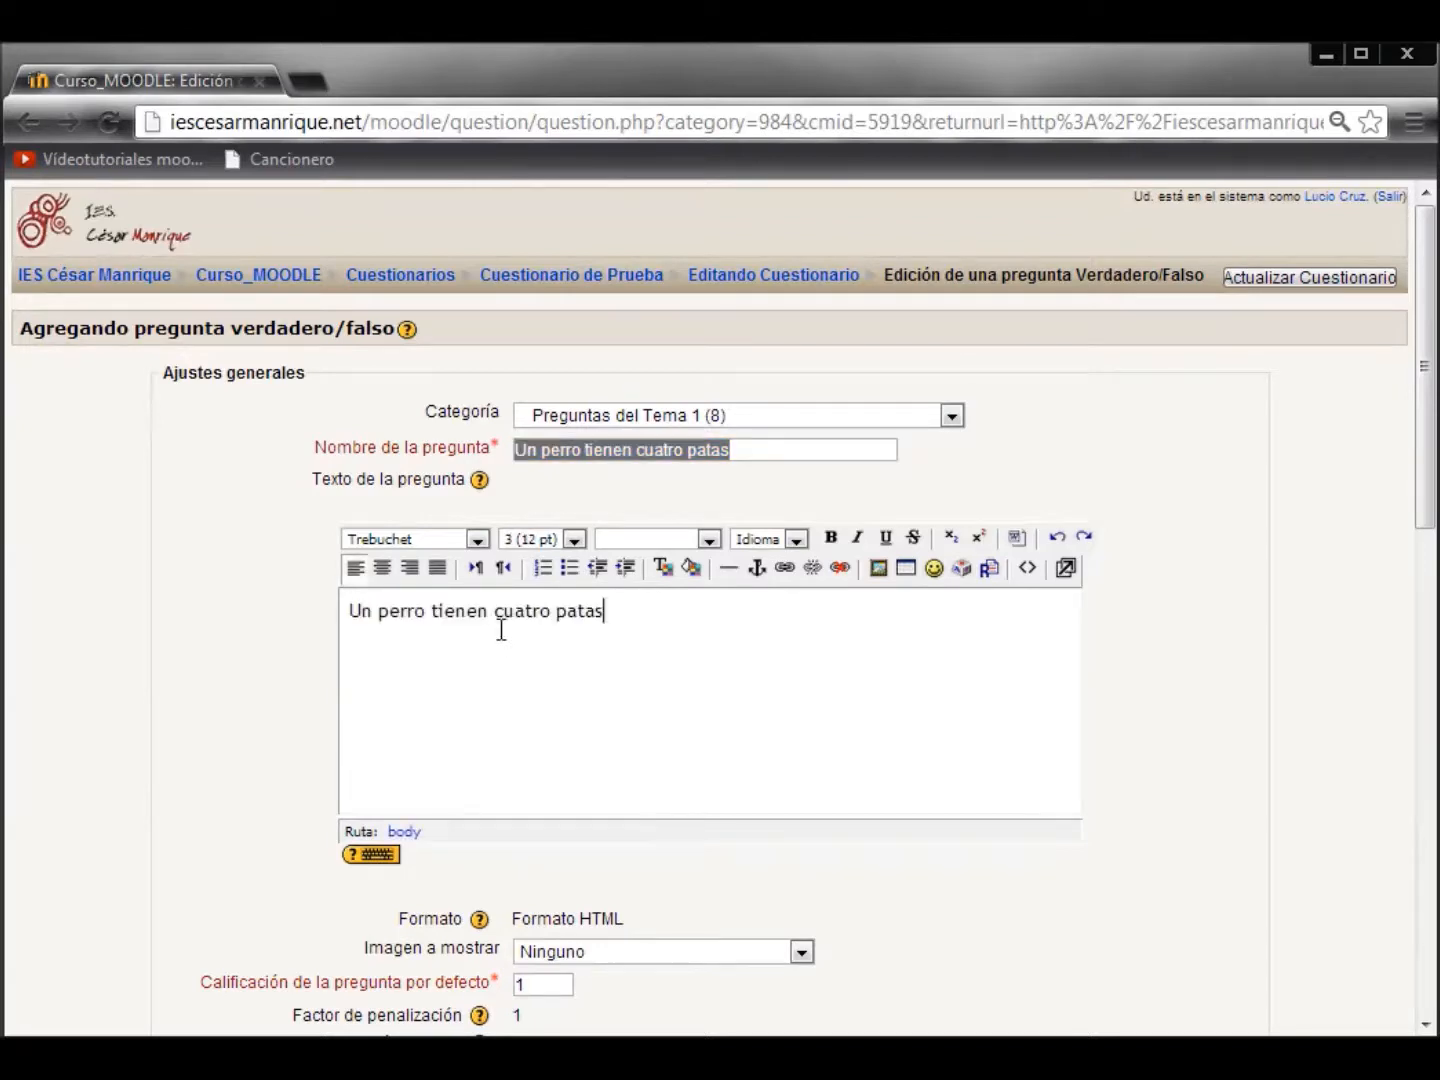
Set the new question's correct answer to Verdadero and save the question.
scroll(766, 786, "down", 3)
scroll(764, 785, "down", 1)
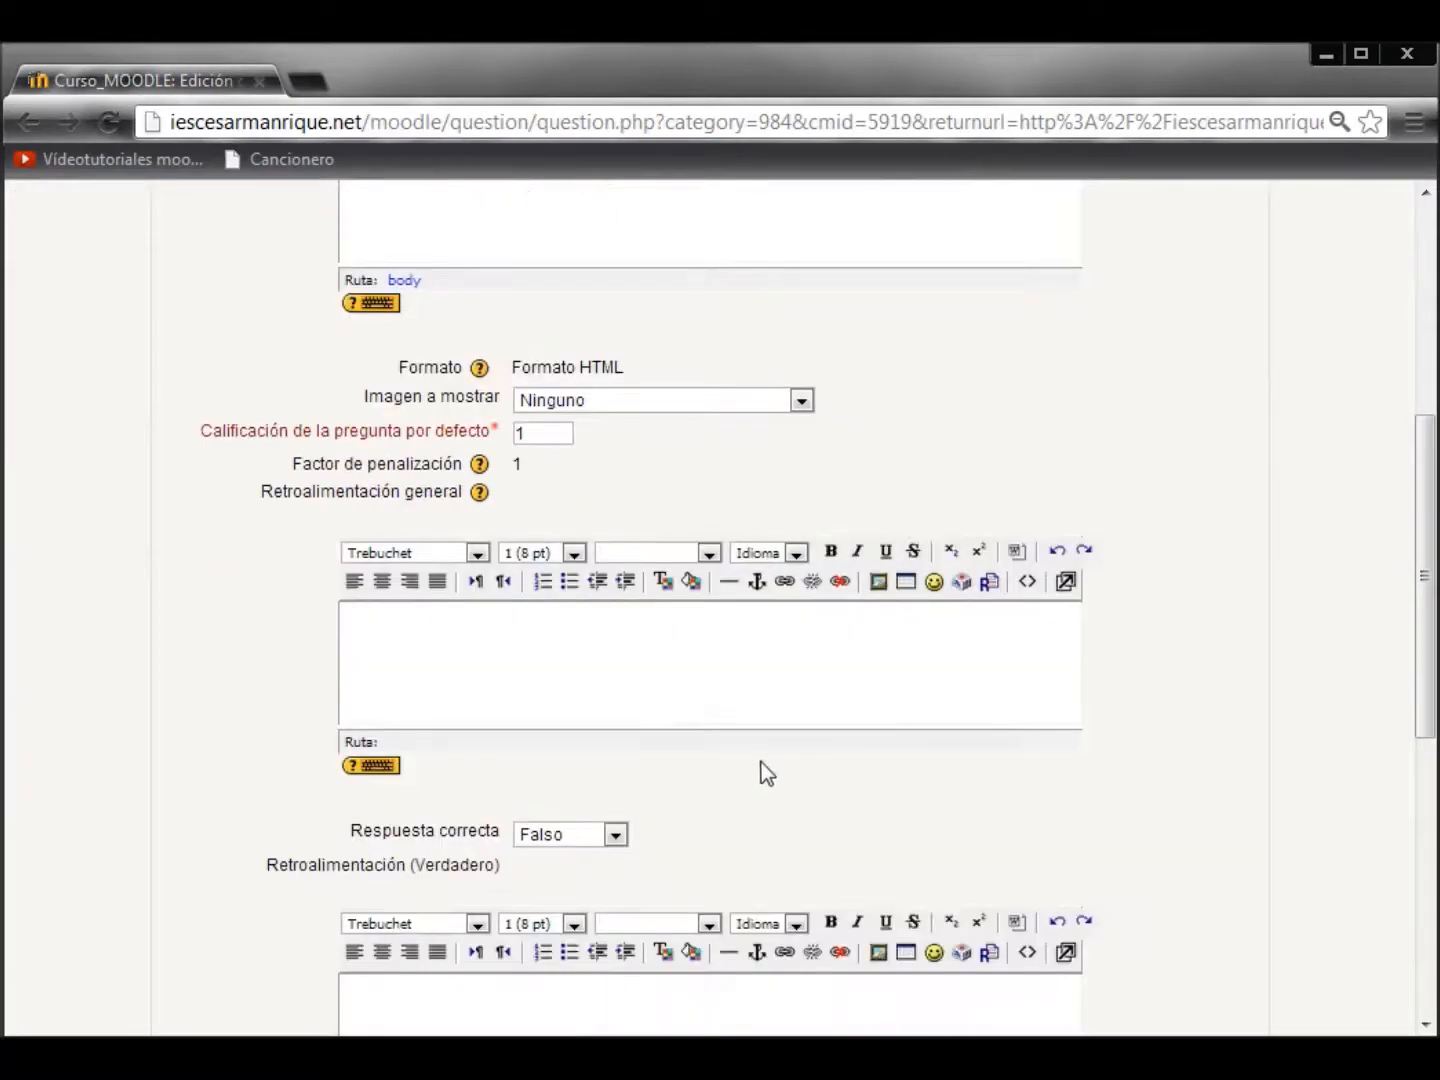
scroll(762, 780, "down", 2)
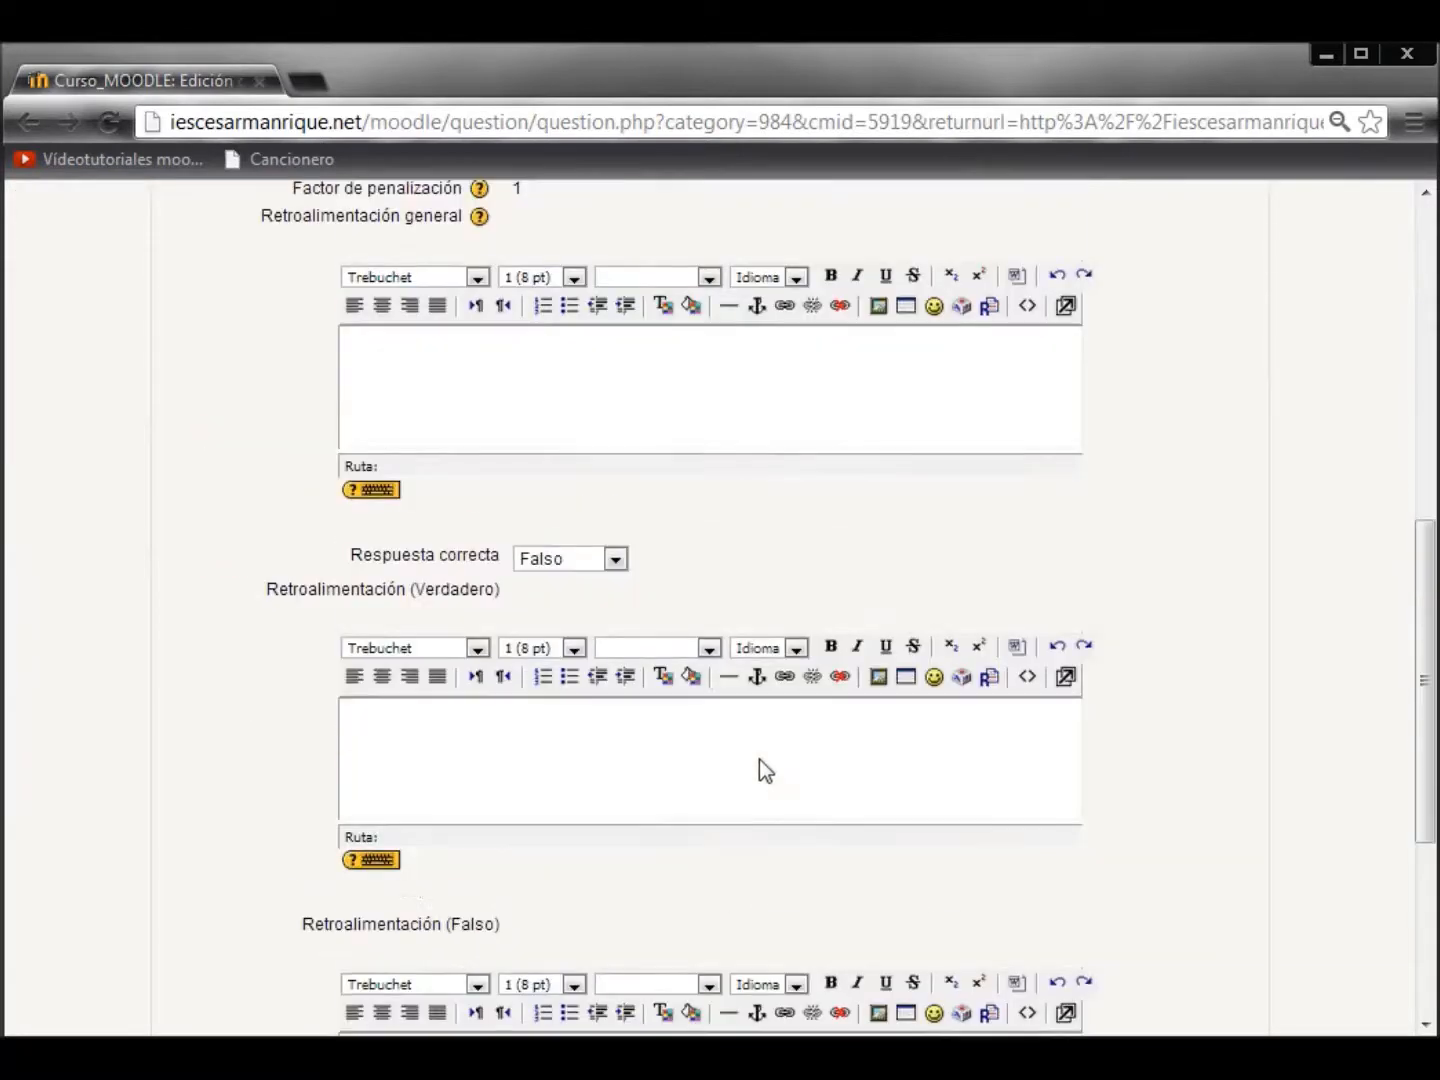
left_click(617, 561)
left_click(580, 603)
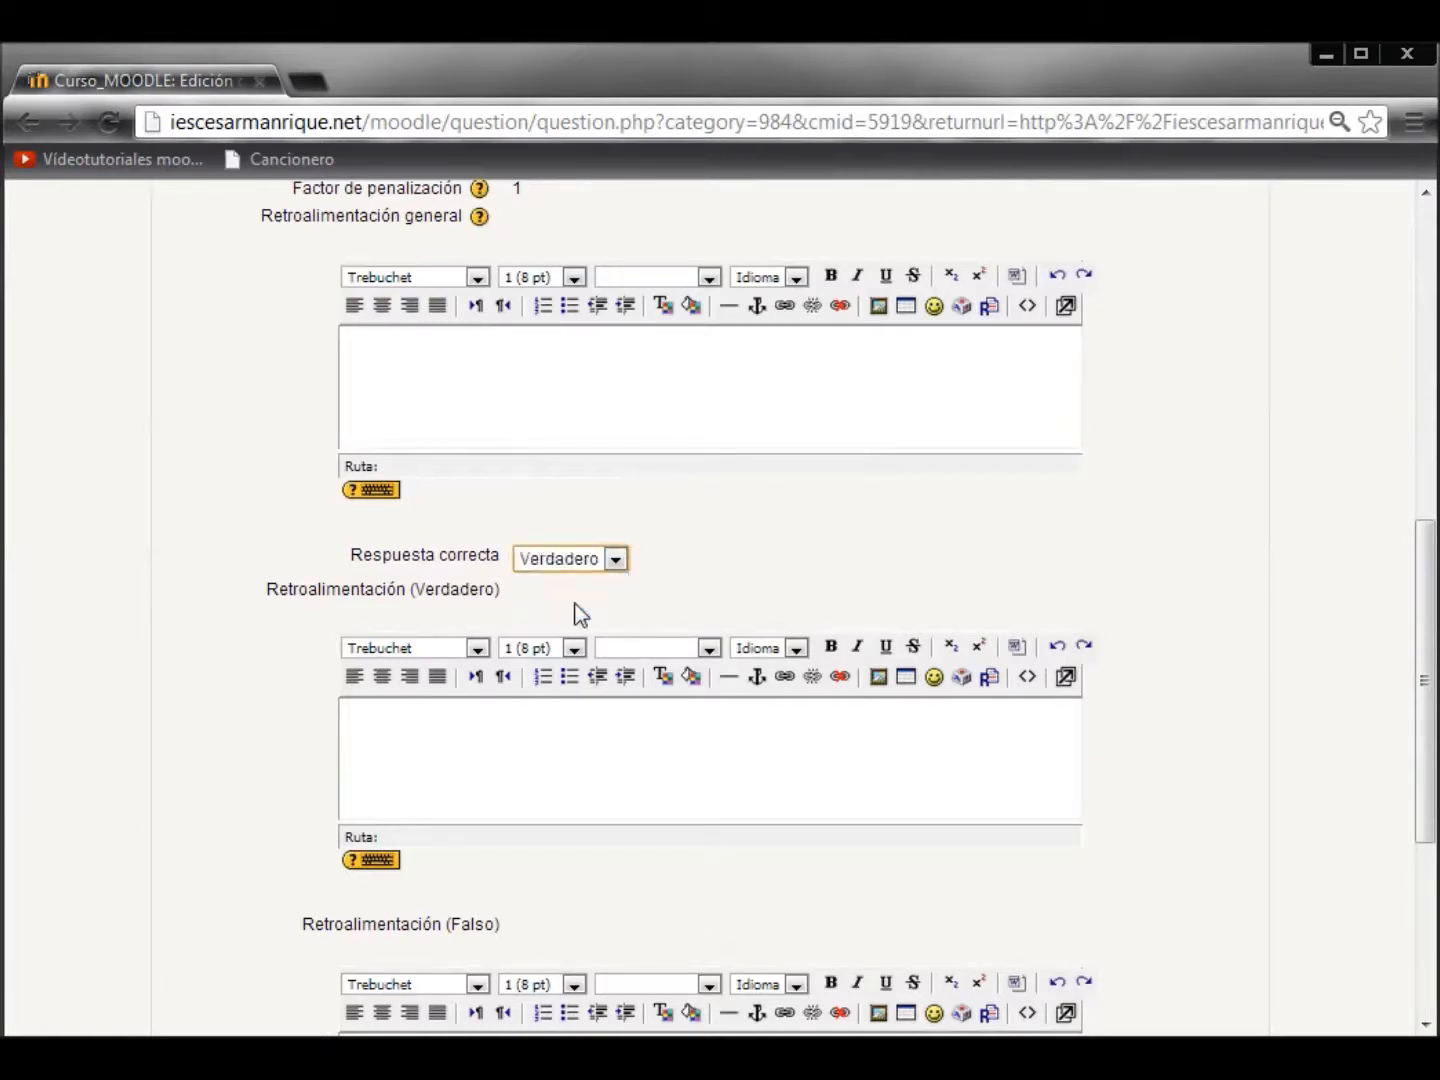
scroll(761, 872, "down", 3)
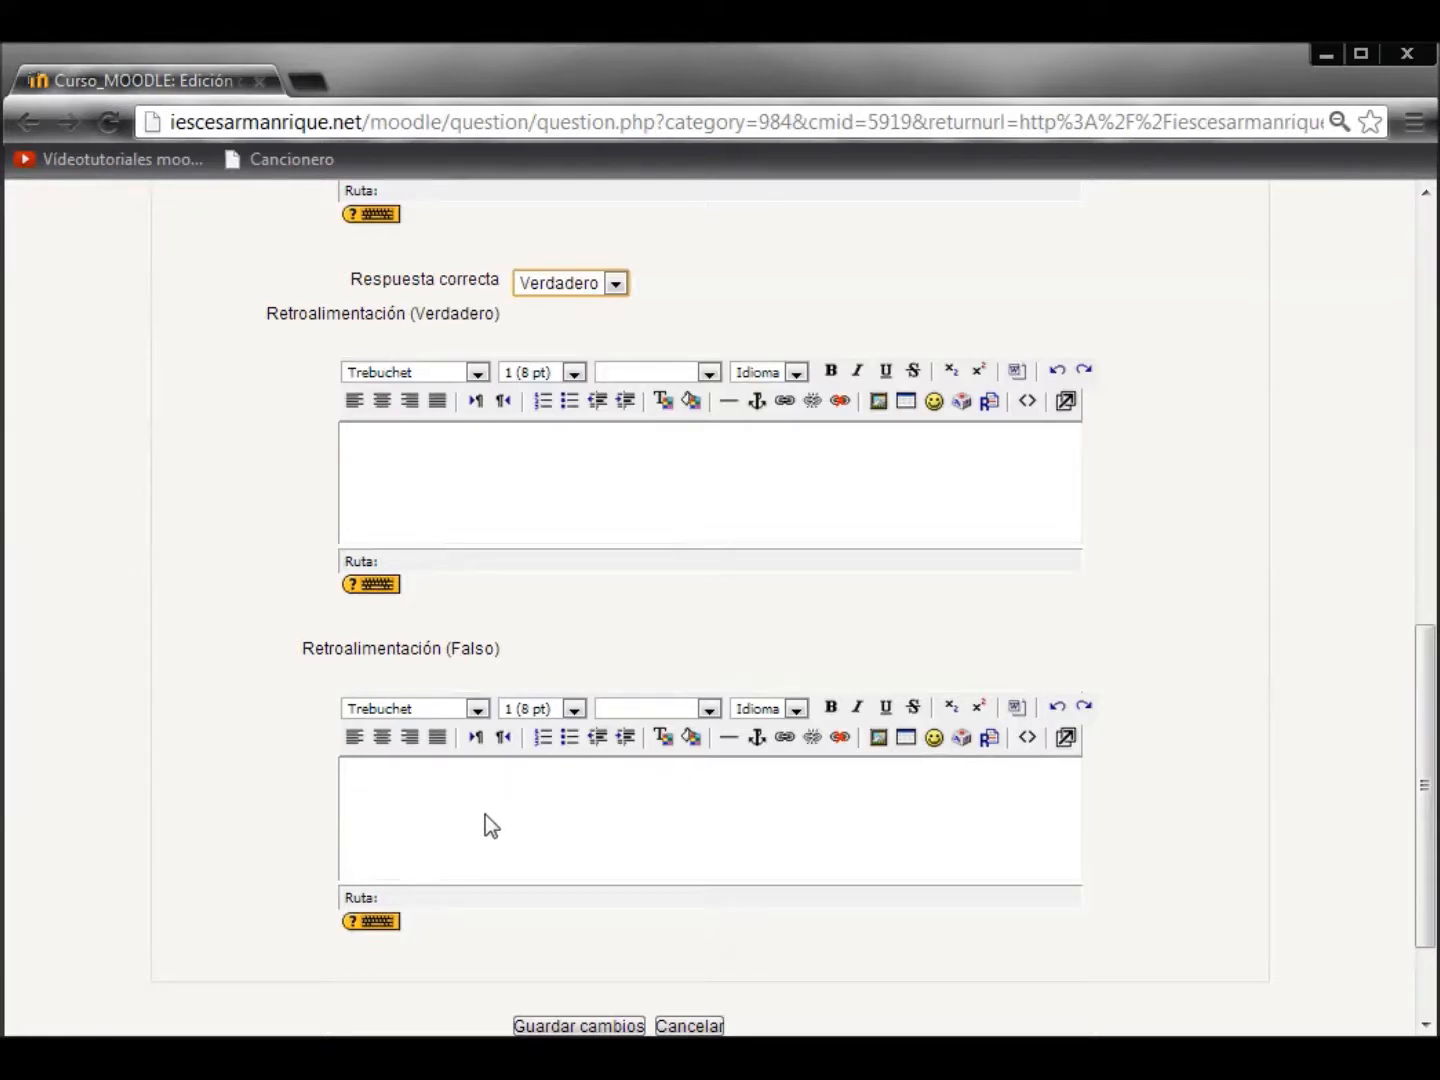
scroll(686, 803, "down", 3)
left_click(592, 889)
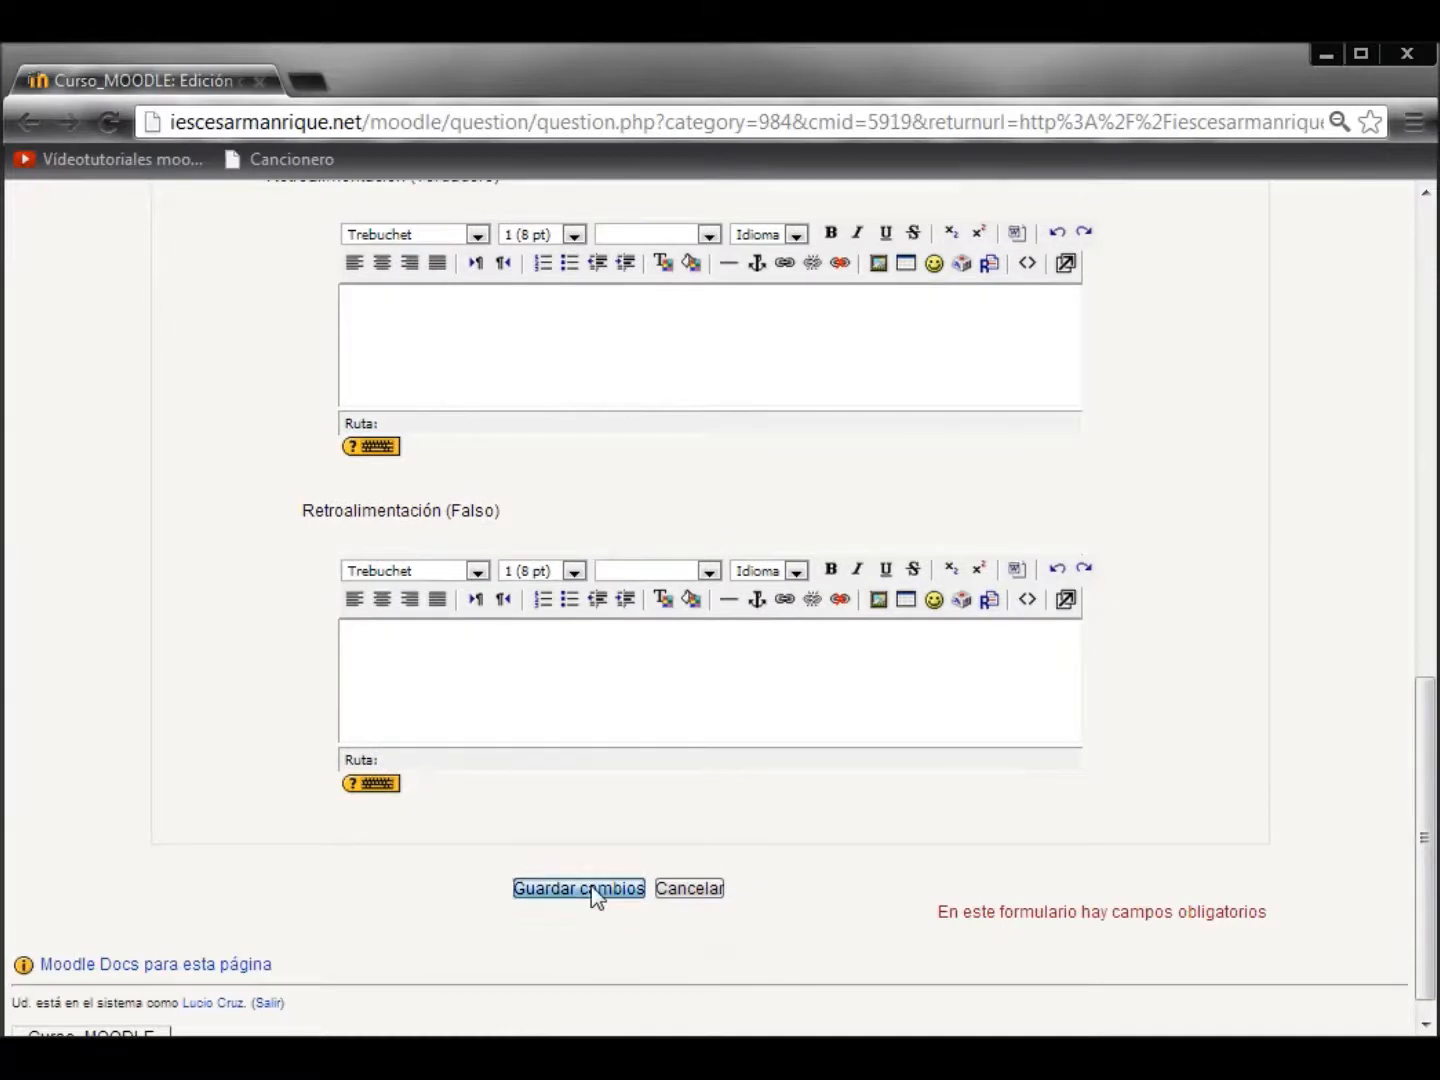